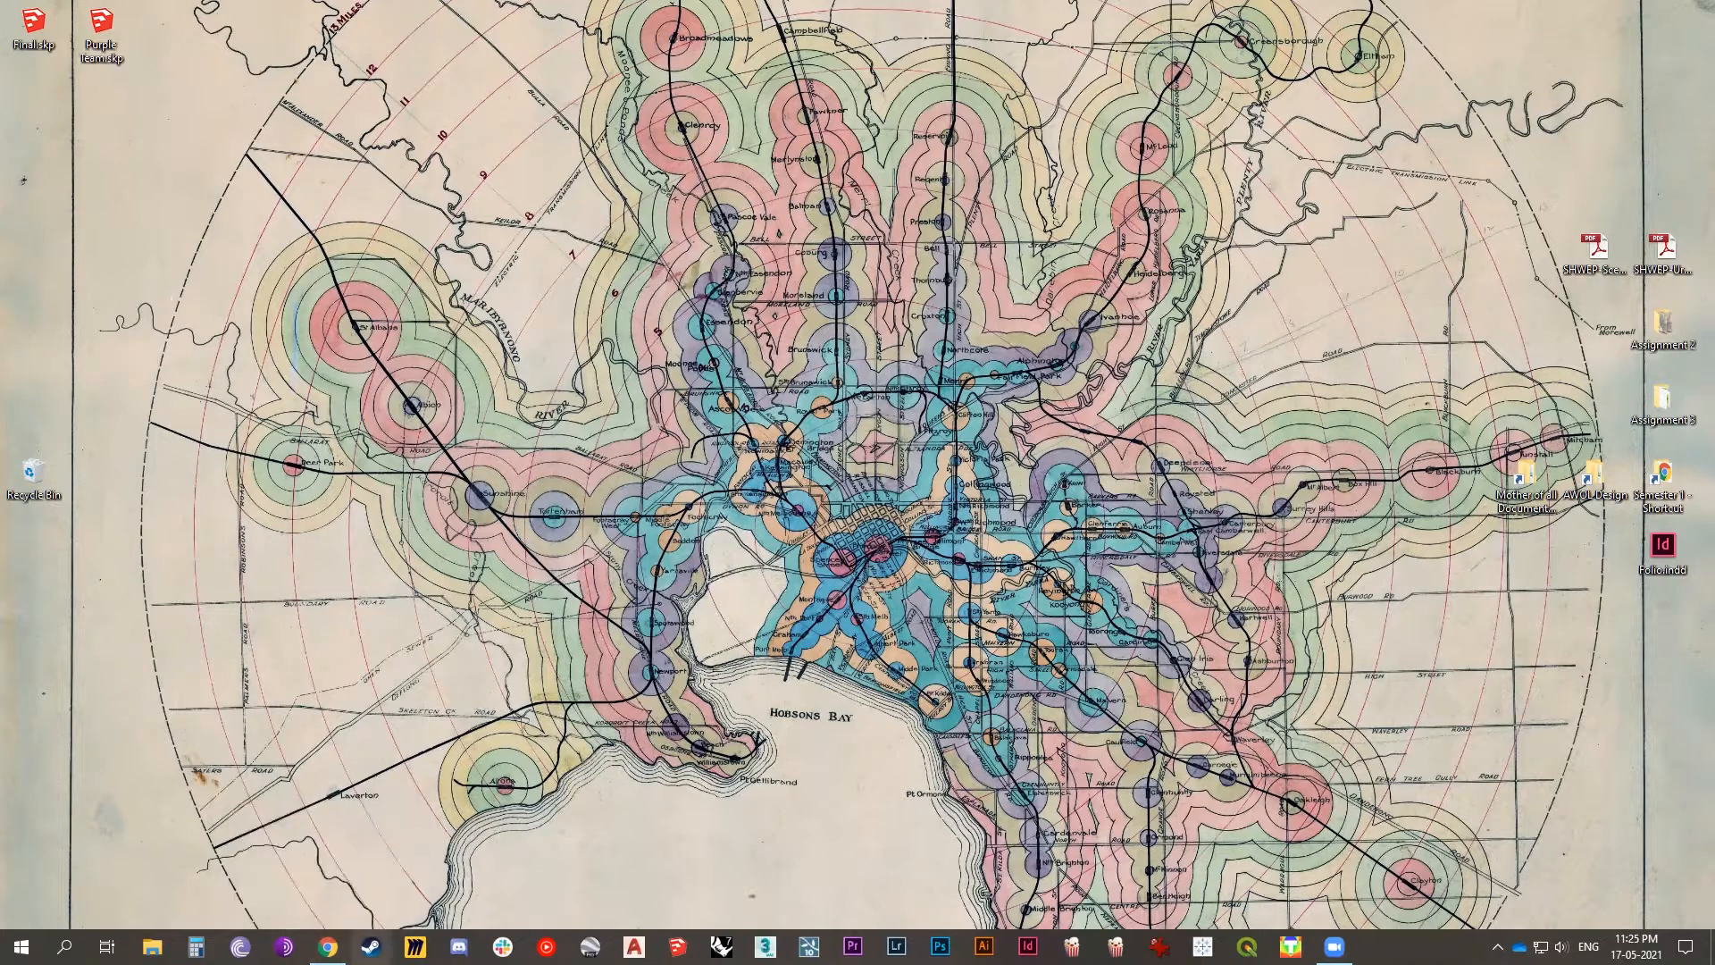
Open the overpass-turbo.eu website in the Chrome browser.
left_click(328, 947)
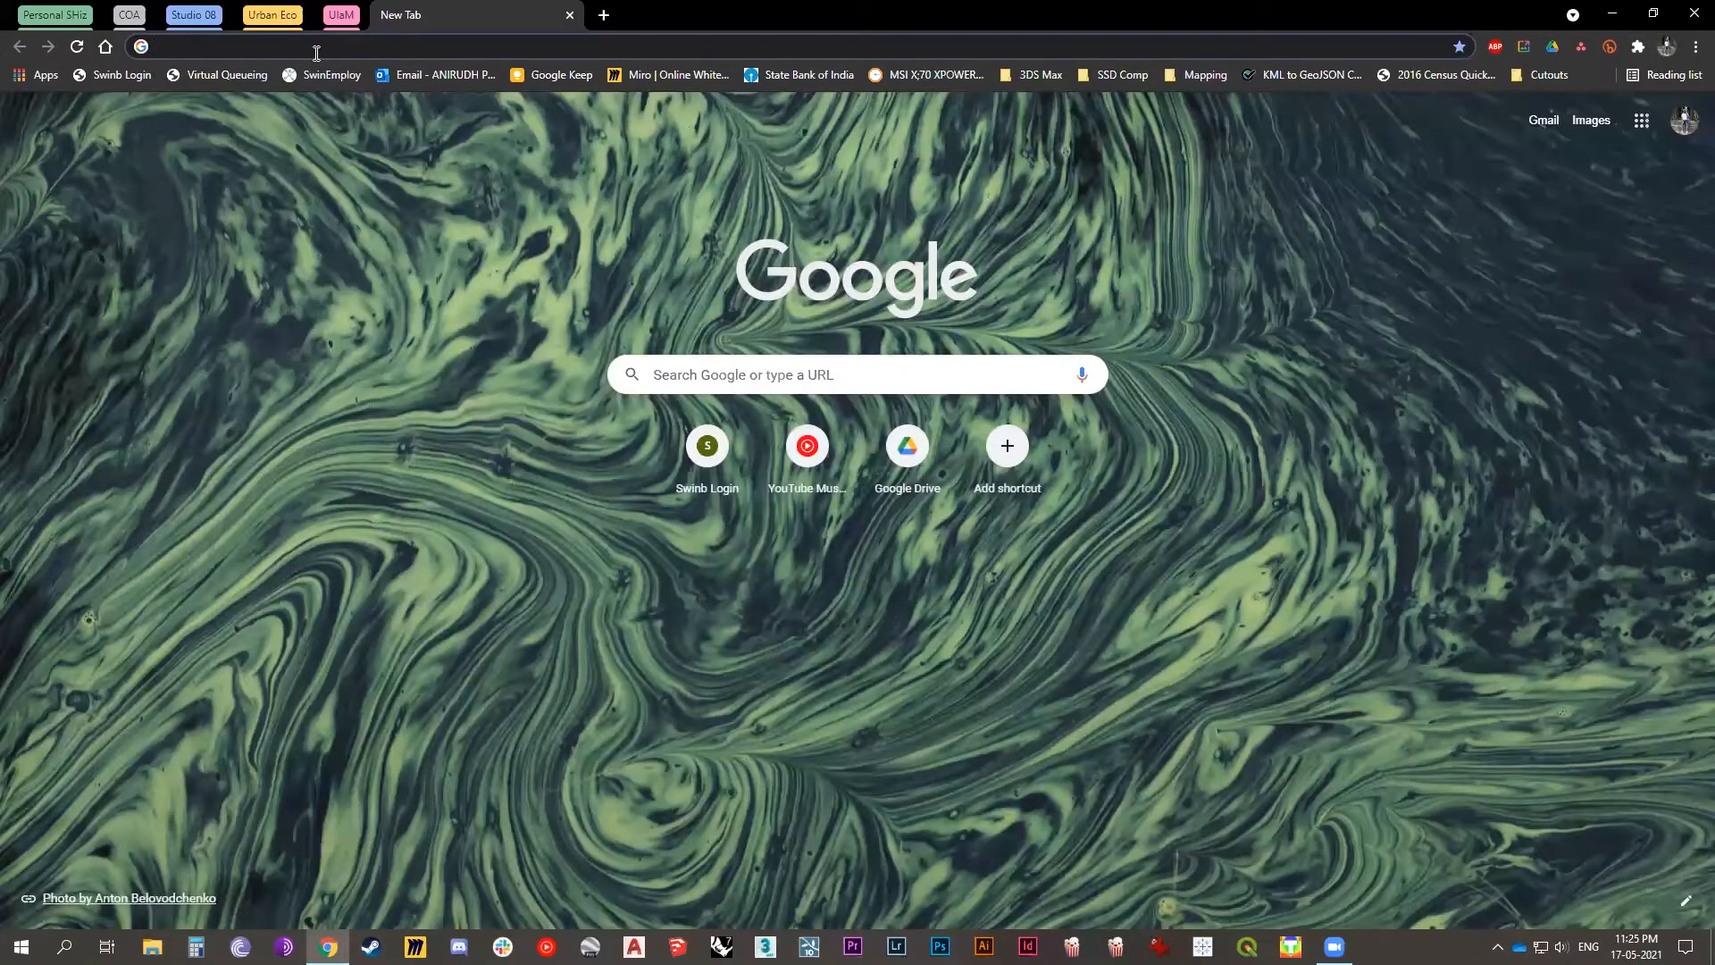
left_click(316, 52)
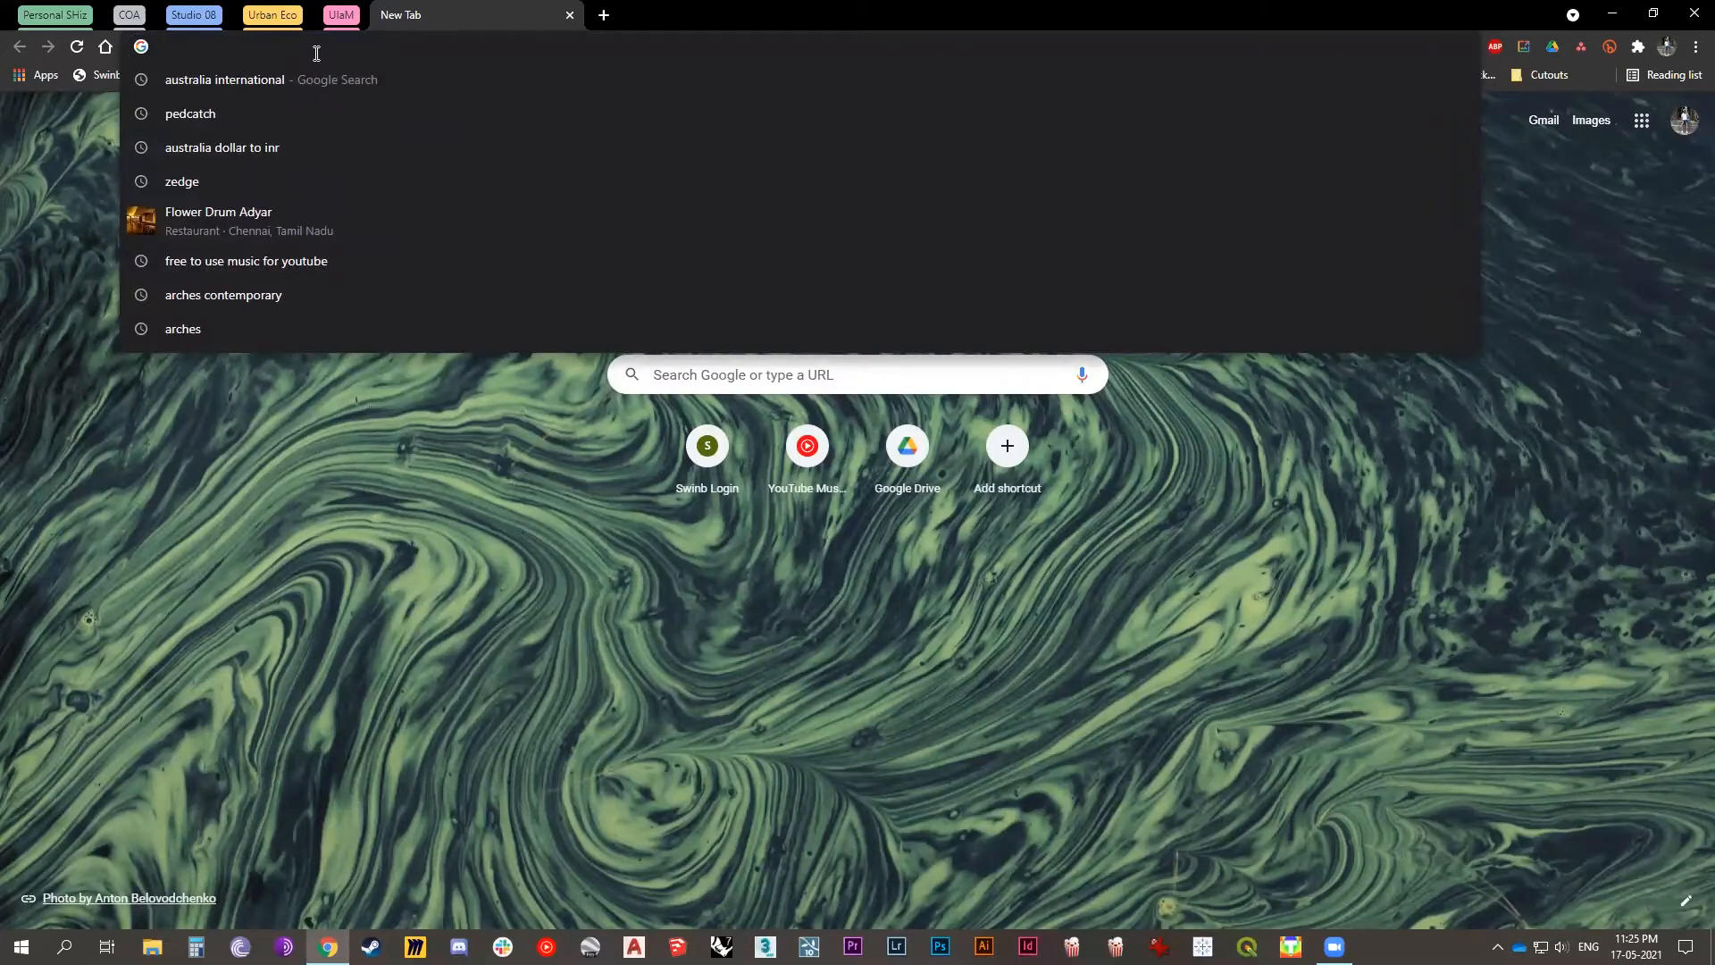
type("overpass-turbo.eu")
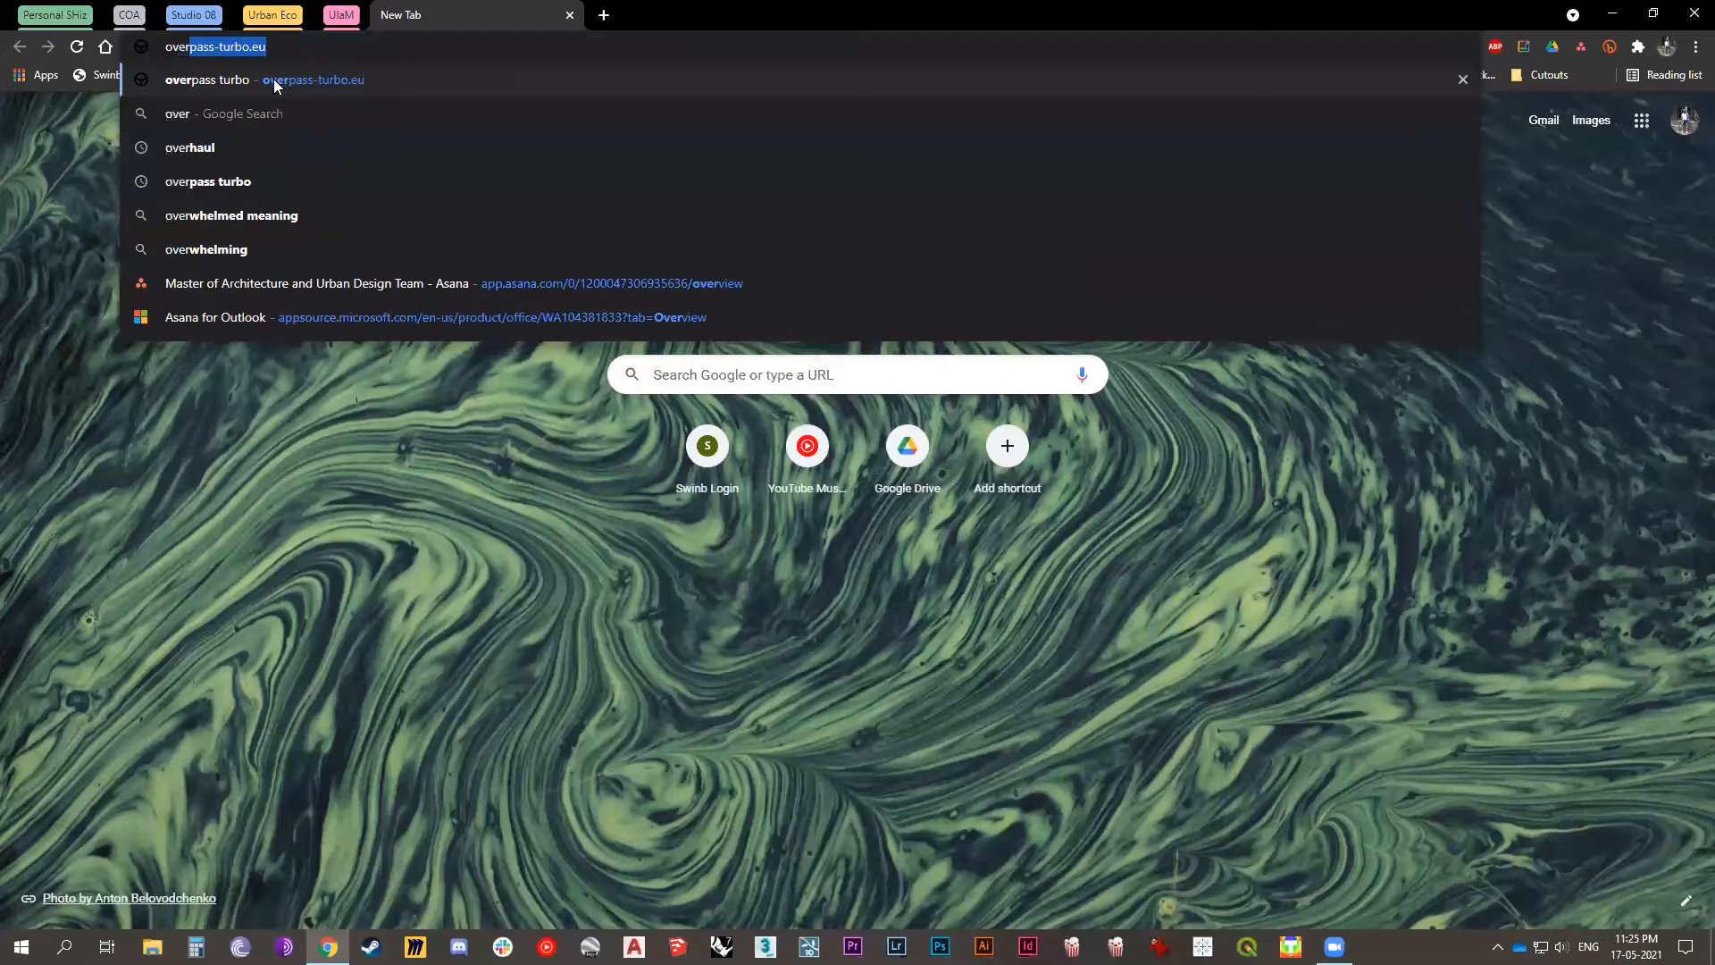
left_click(274, 81)
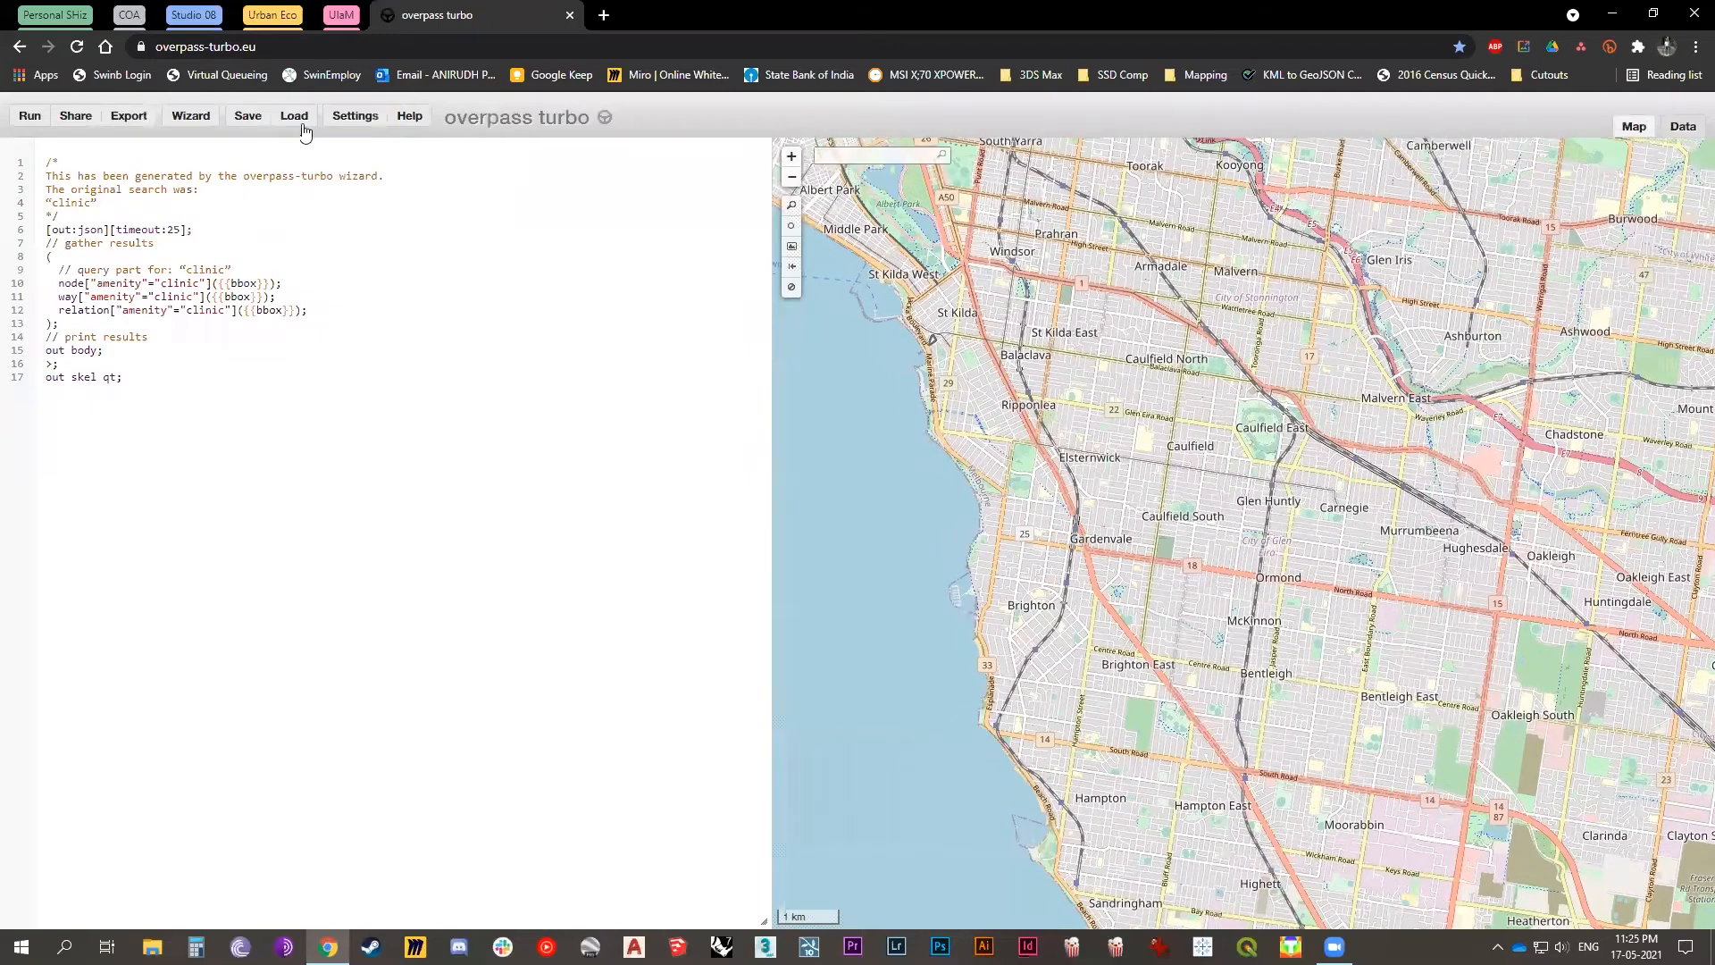
Frame the map on Melbourne's bayside suburbs around Brighton, McKinnon and Bentleigh as the query area.
scroll(1141, 494, "down", 3)
scroll(1128, 445, "down", 2)
scroll(1148, 482, "up", 3)
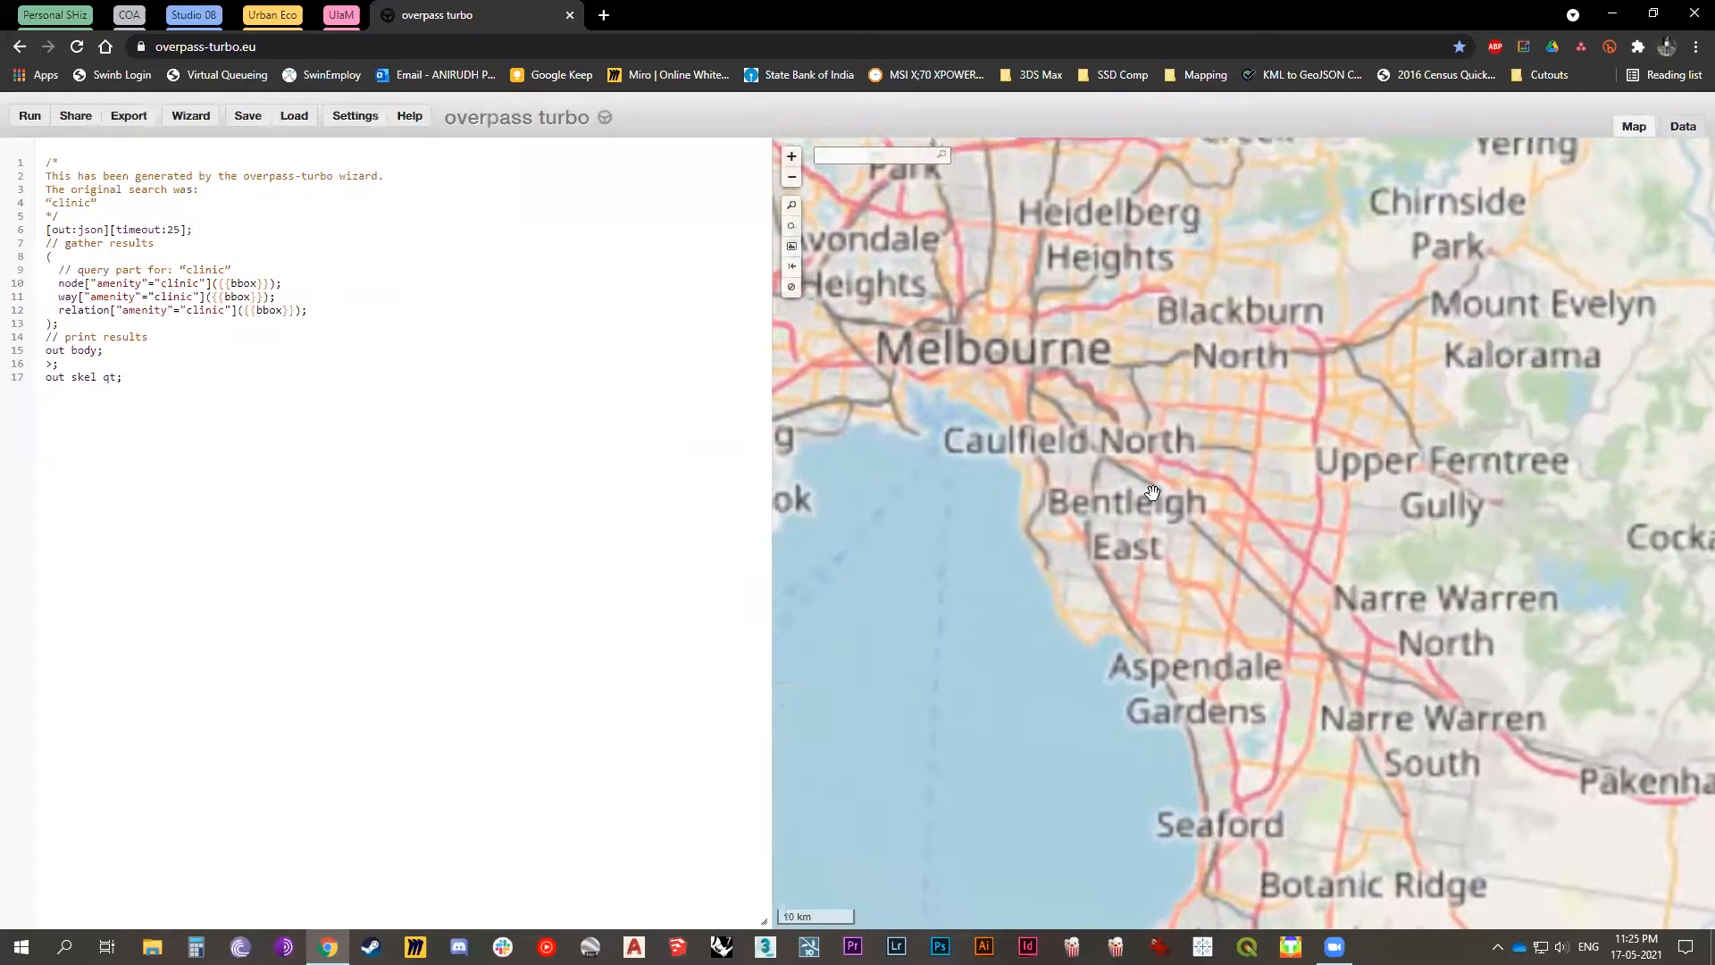
scroll(1152, 492, "up", 3)
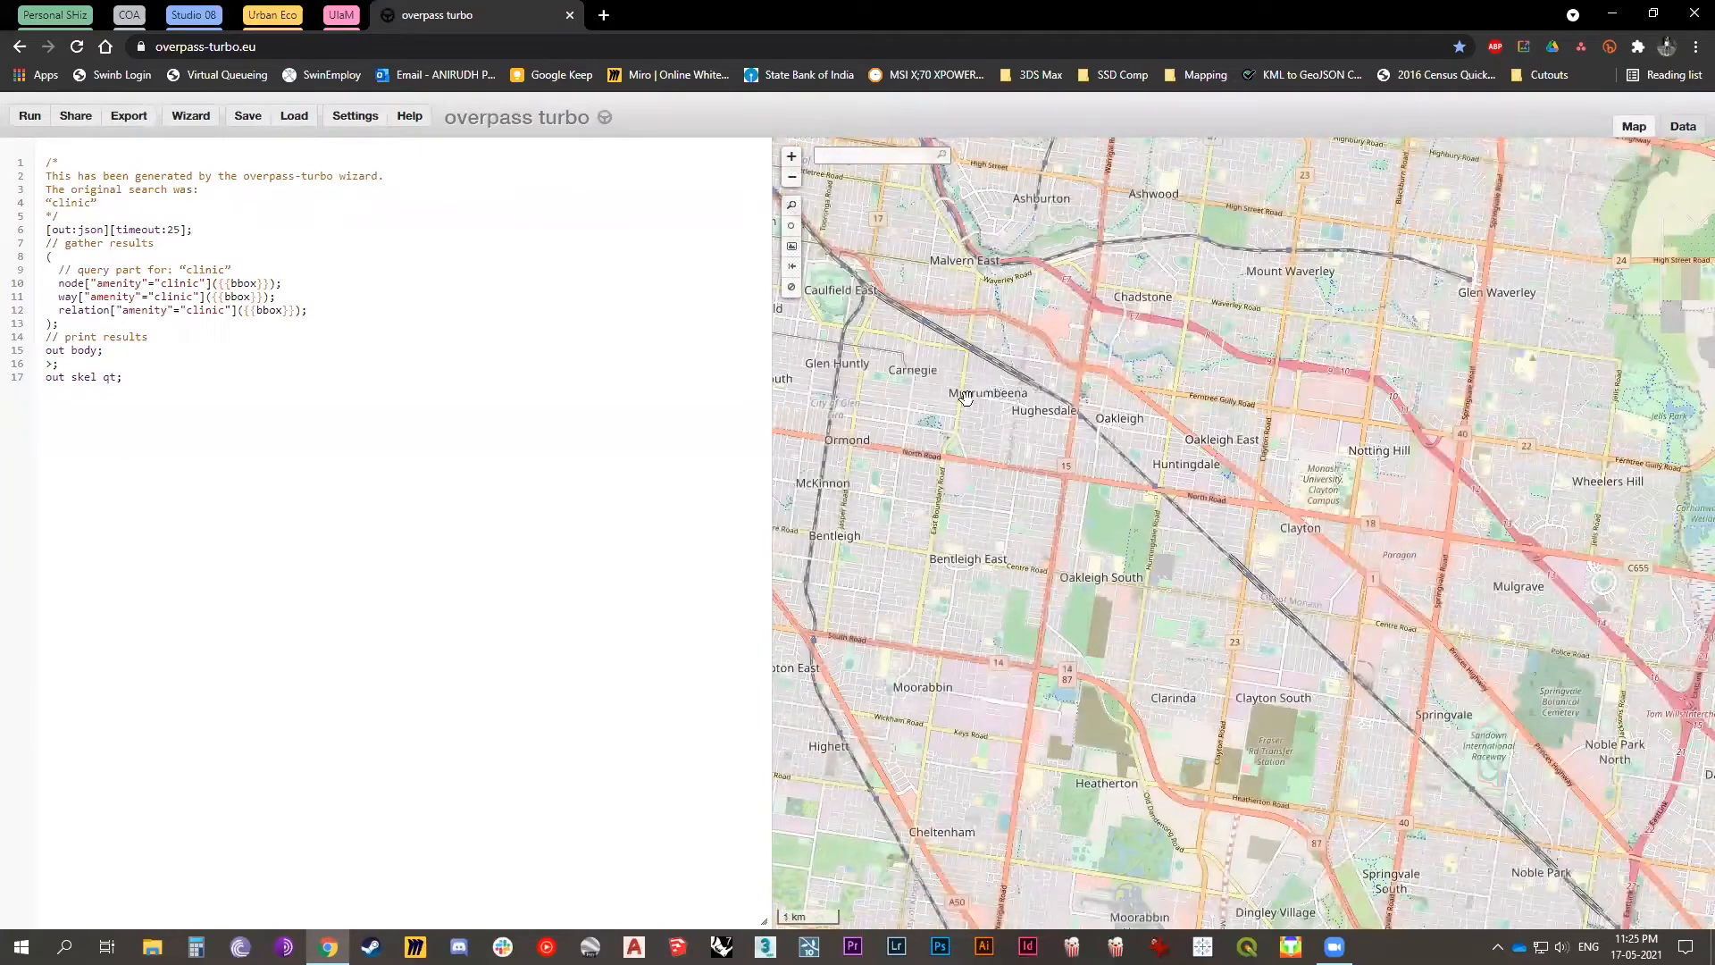
left_click_drag(1146, 474, 1521, 482)
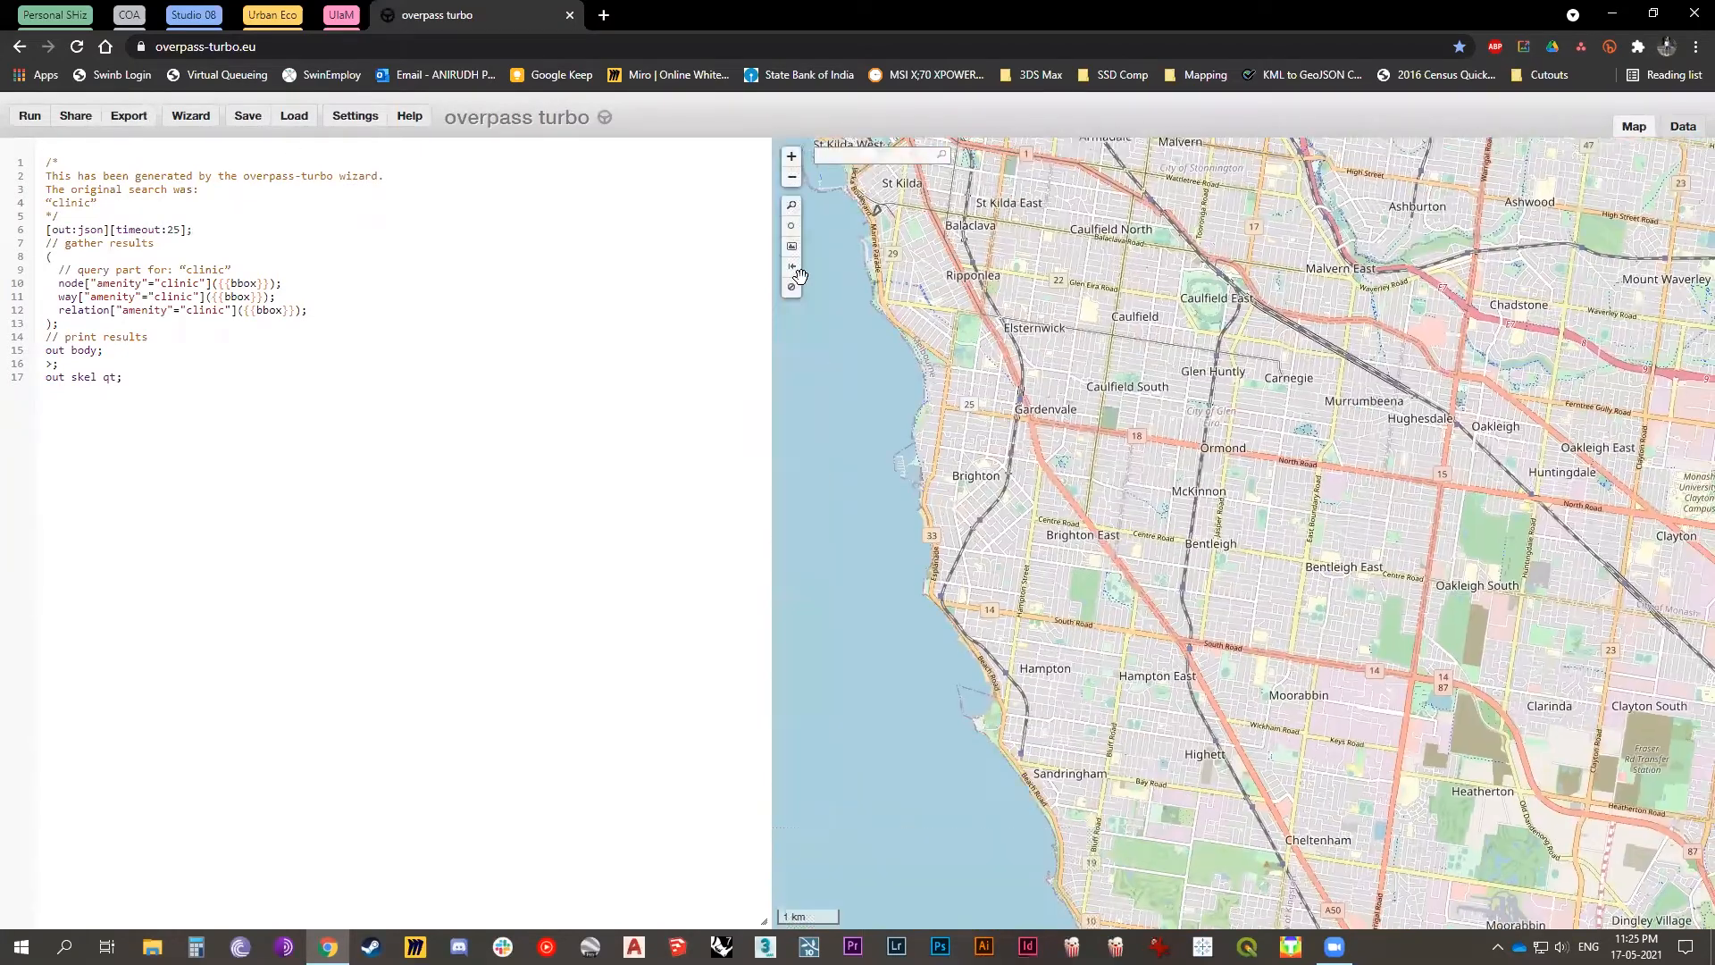
Try to build a query for "amenities" with the Query Wizard.
left_click(191, 116)
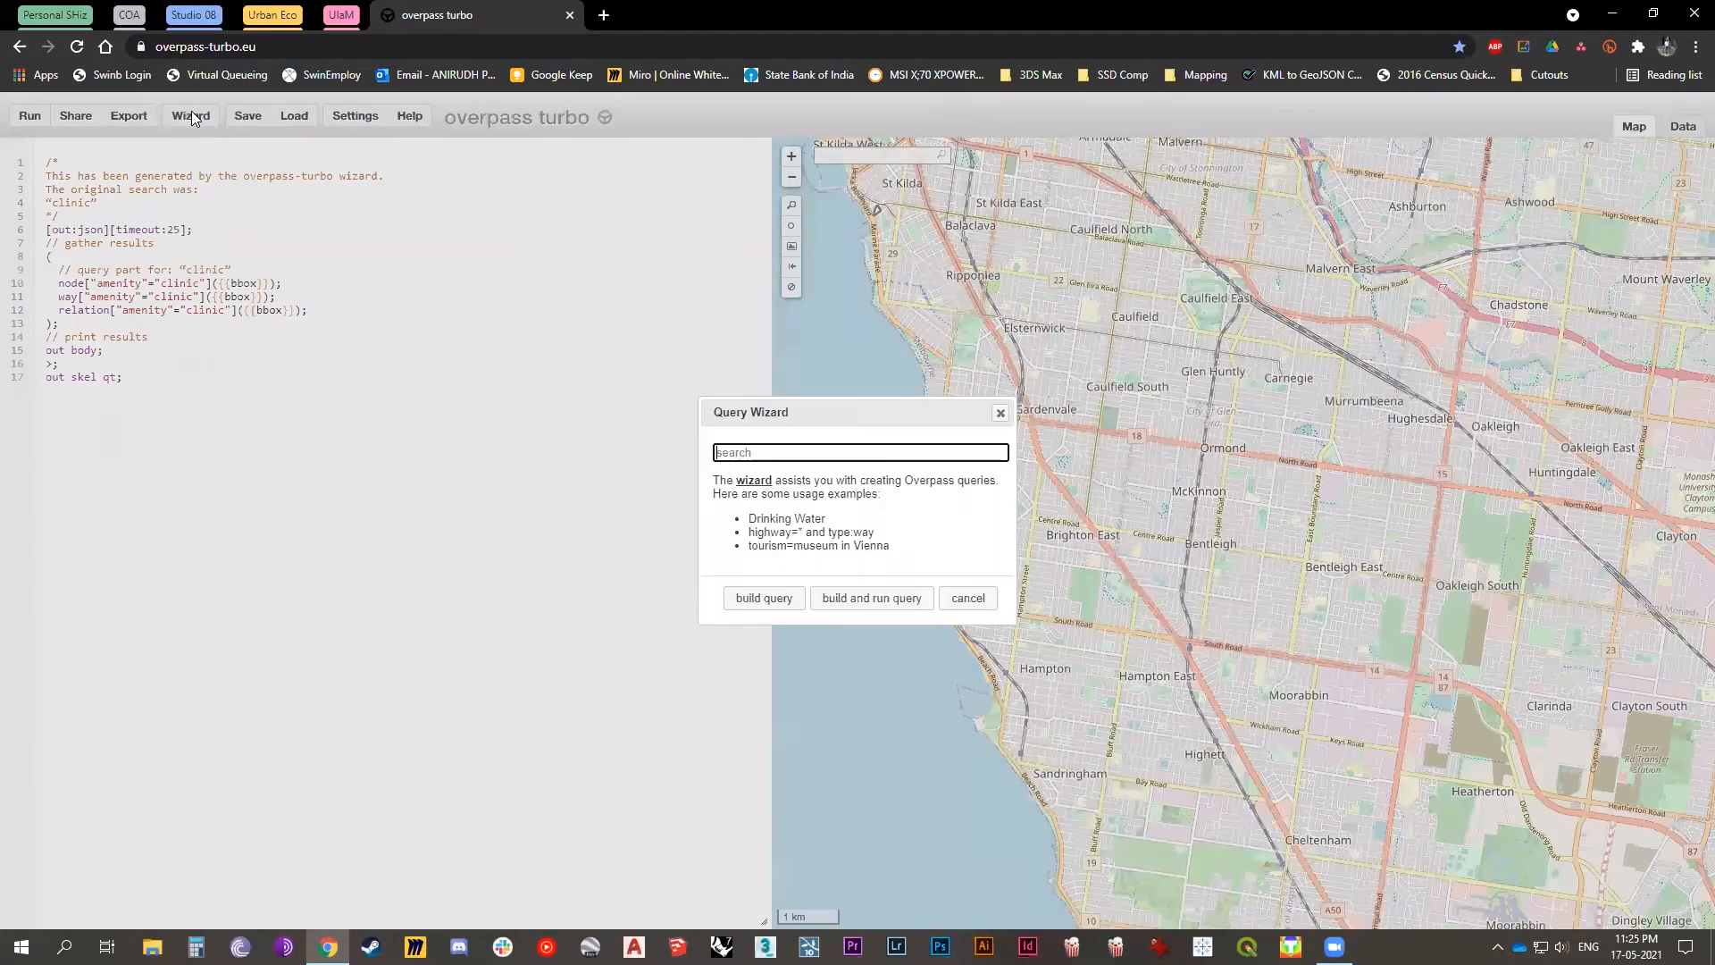
left_click(790, 453)
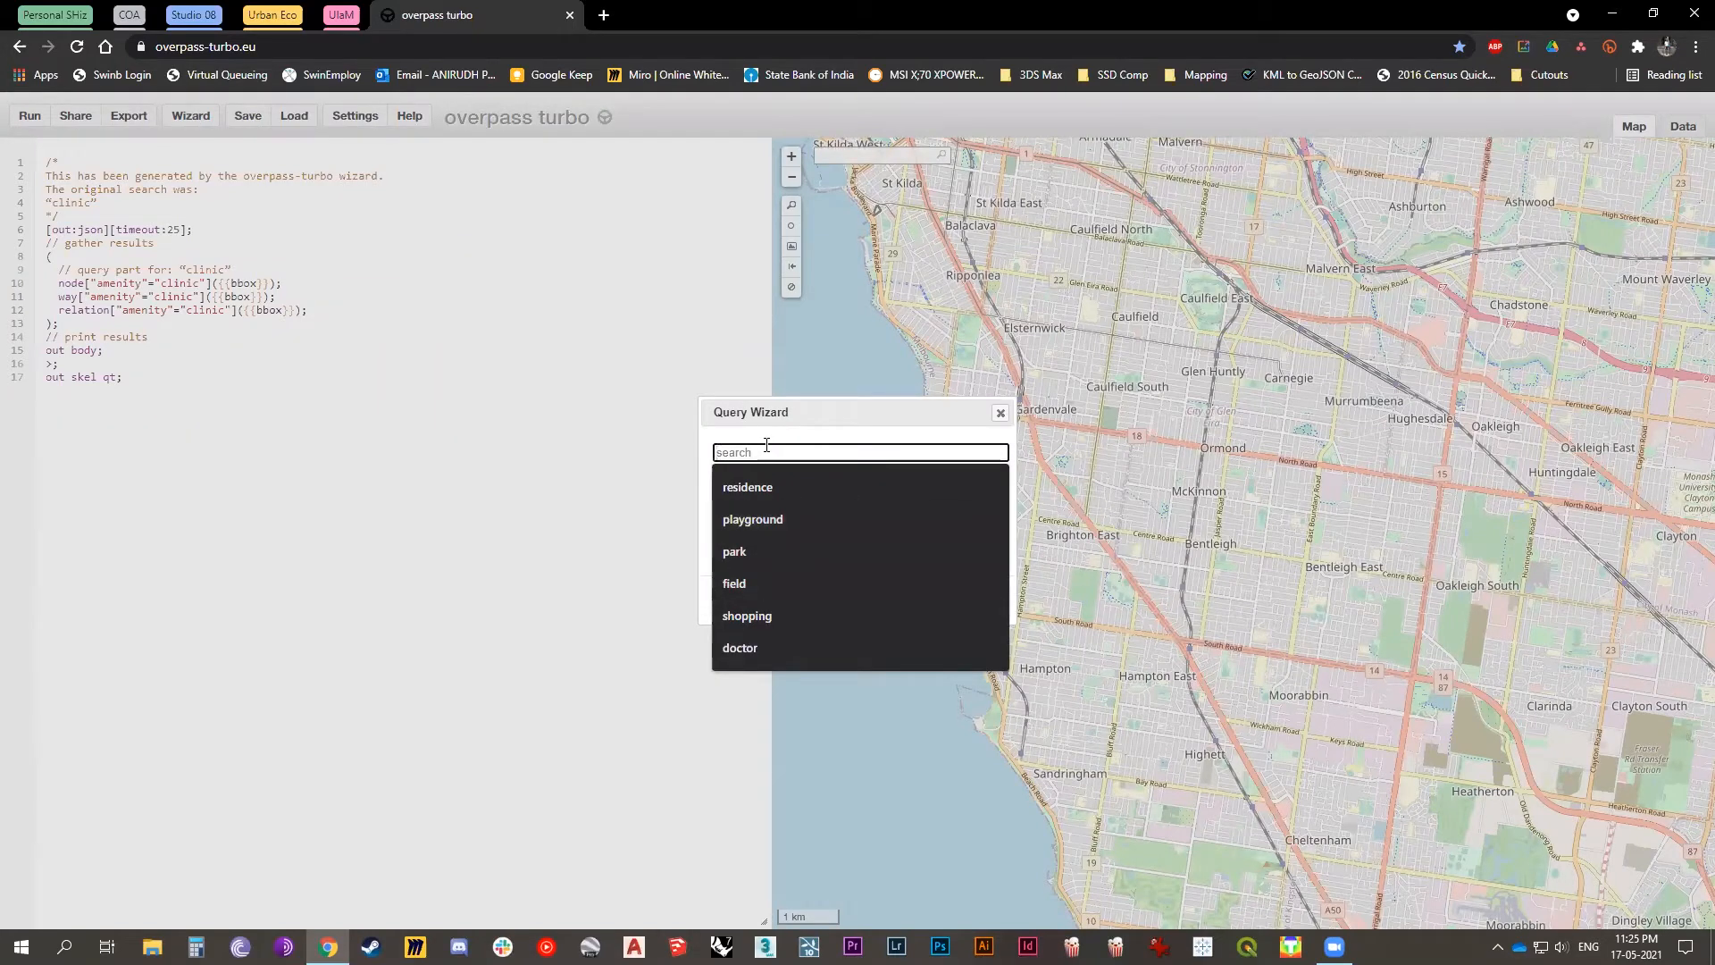
type("amenities")
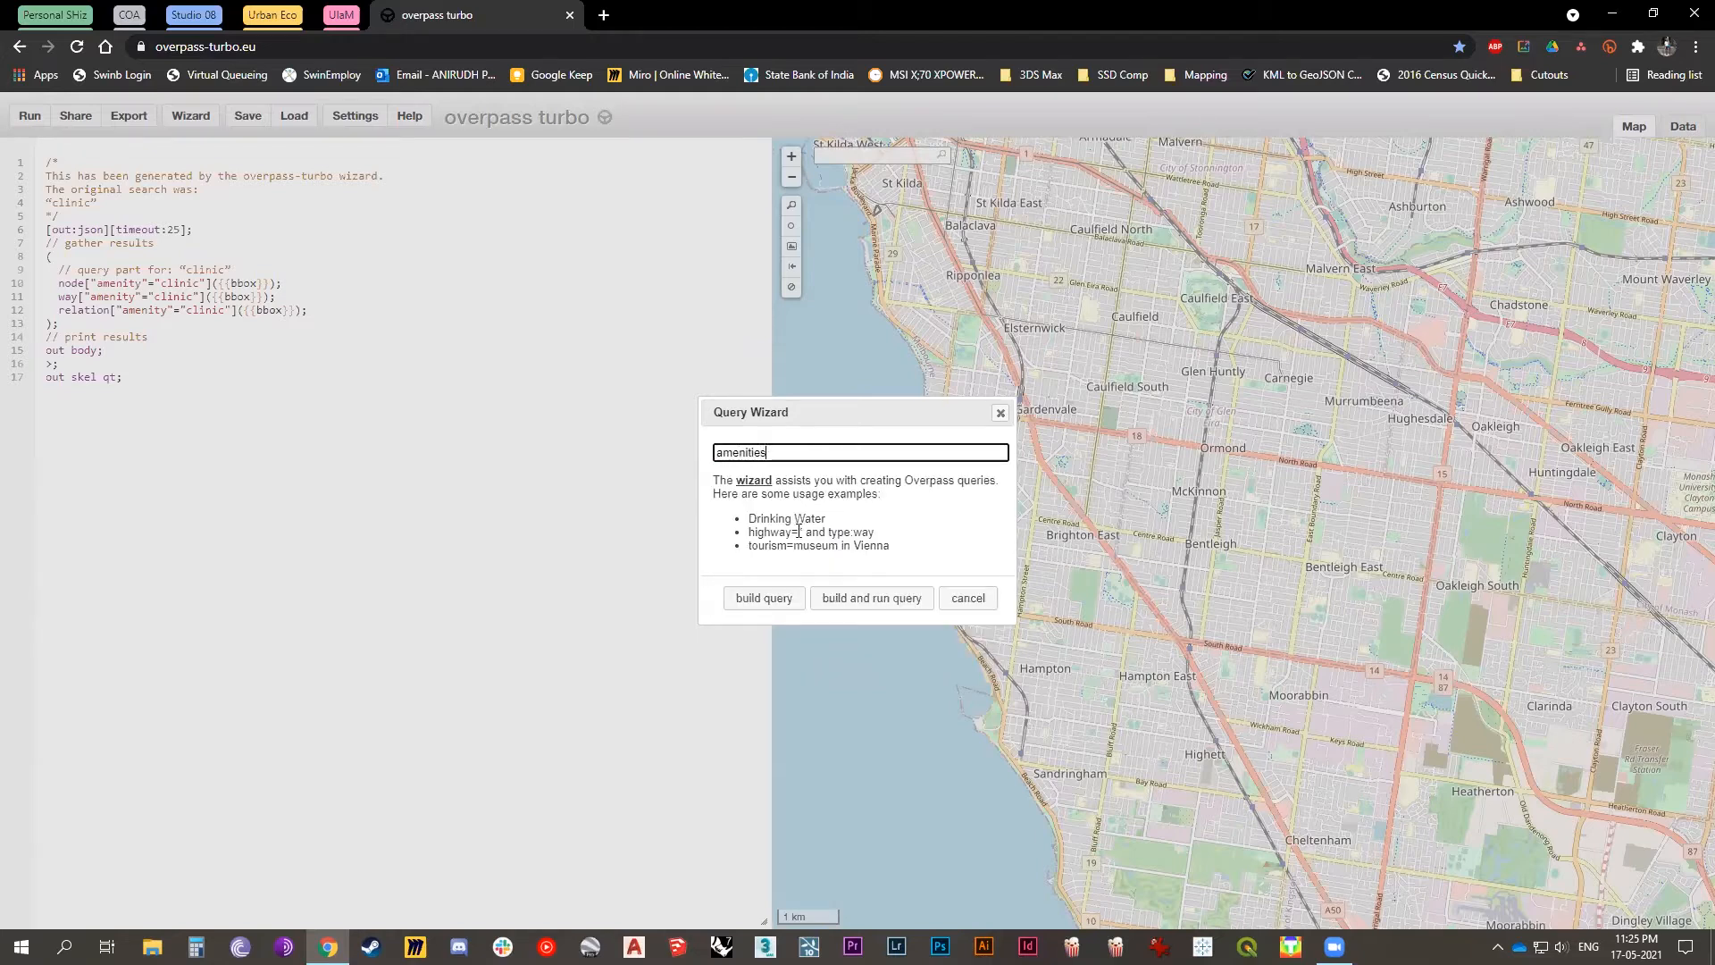
left_click(766, 611)
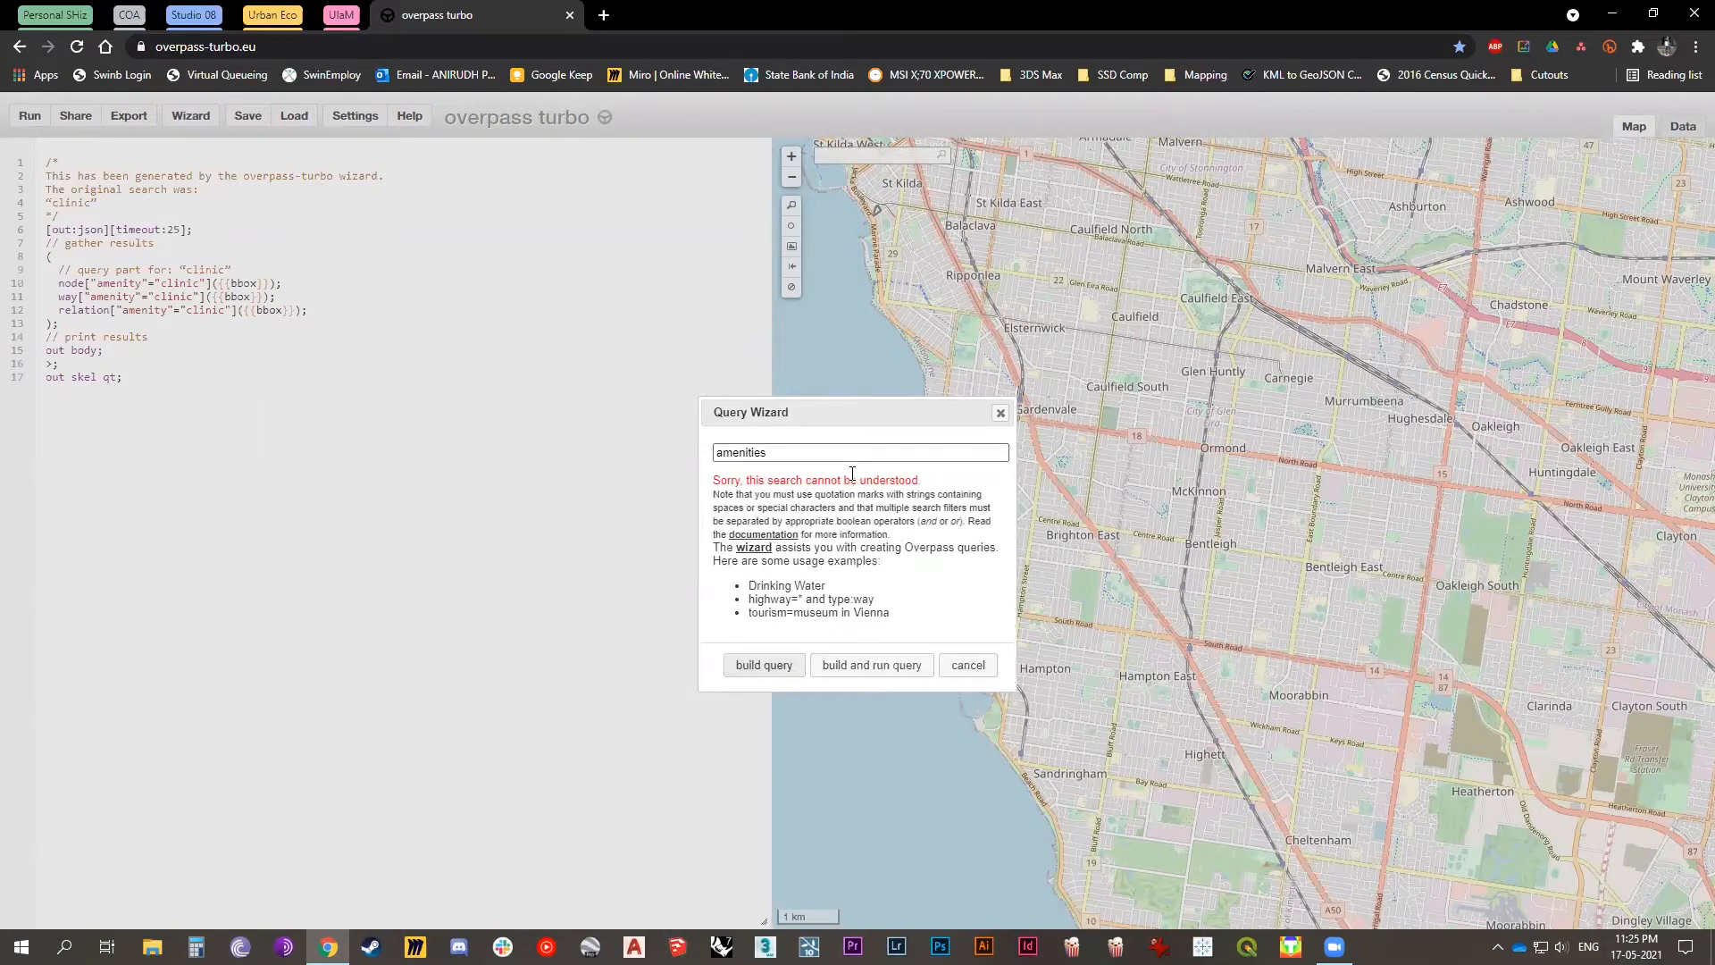
Replace the wizard's search term with "supermarket", then build and run the query.
left_click(733, 452)
left_click_drag(773, 454, 688, 452)
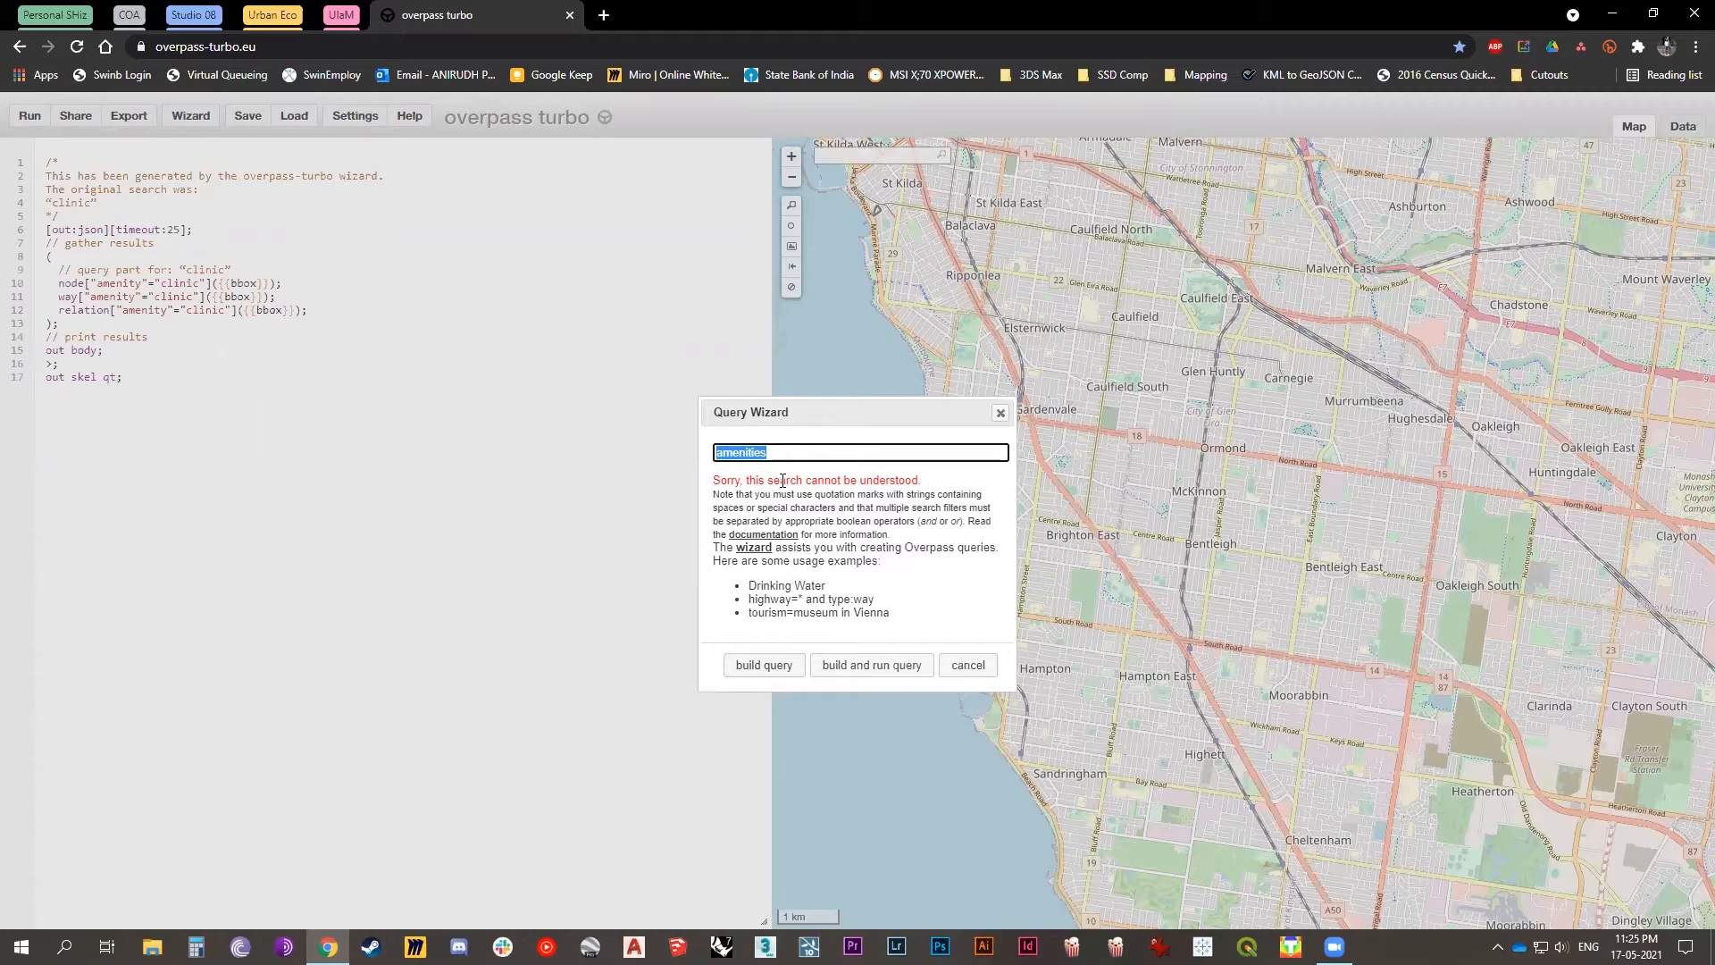
type("supermarkets")
left_click(779, 668)
left_click(829, 480)
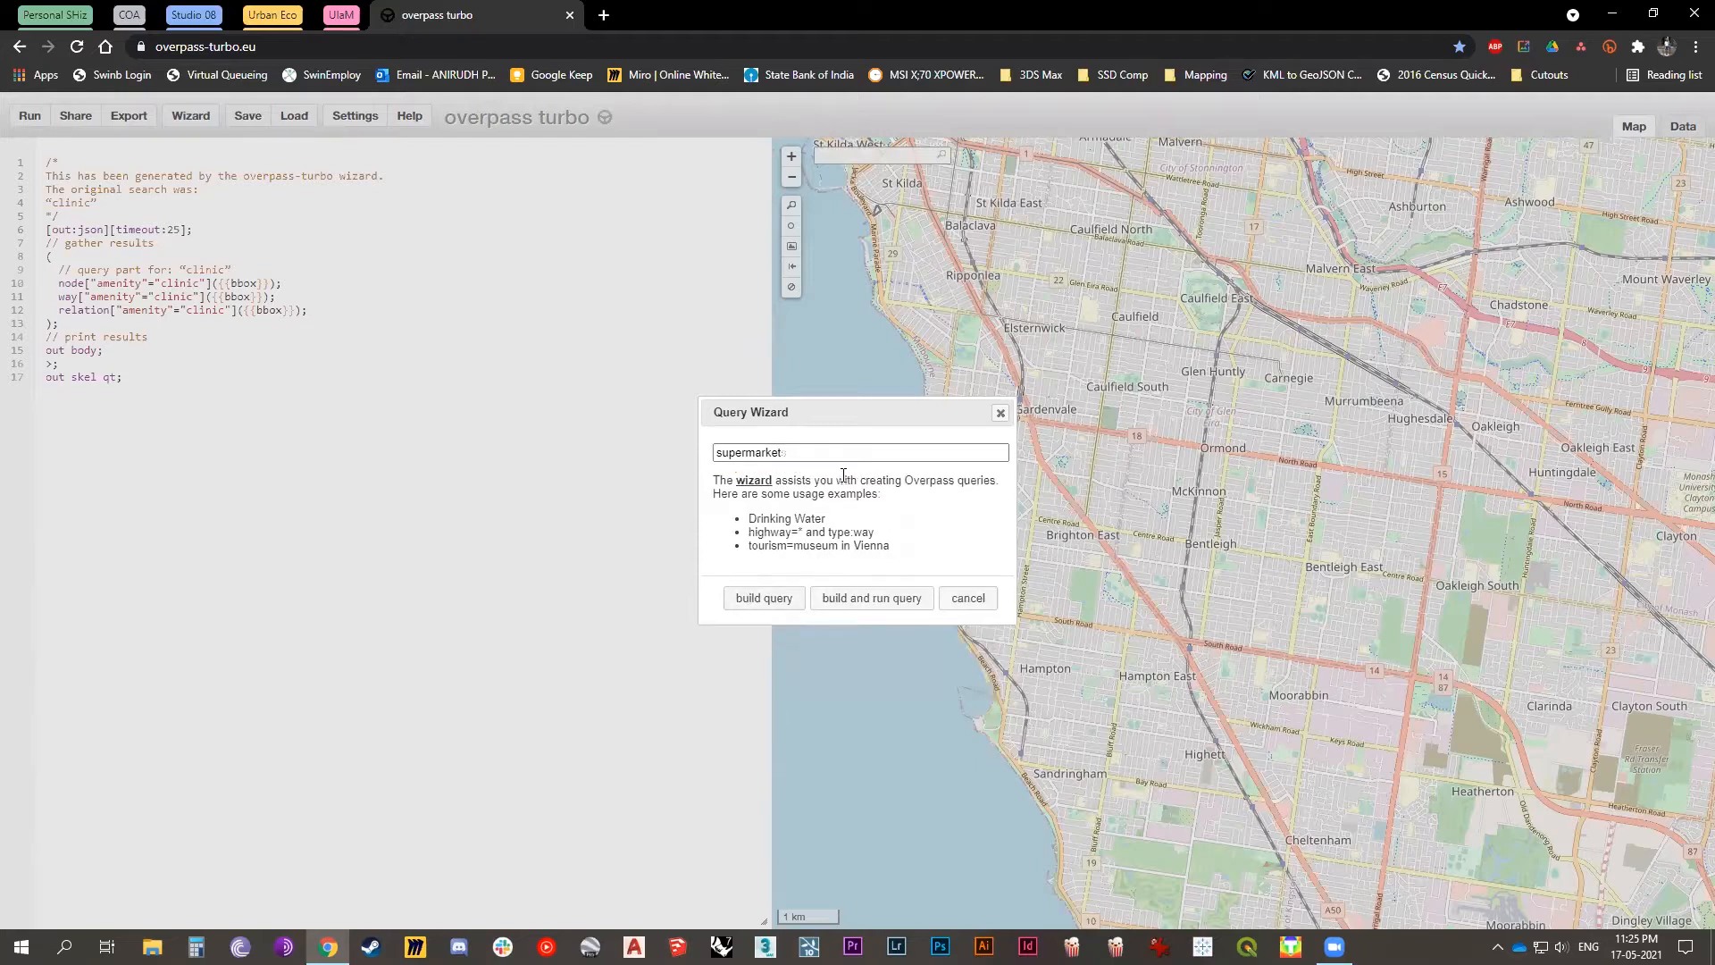
left_click(860, 605)
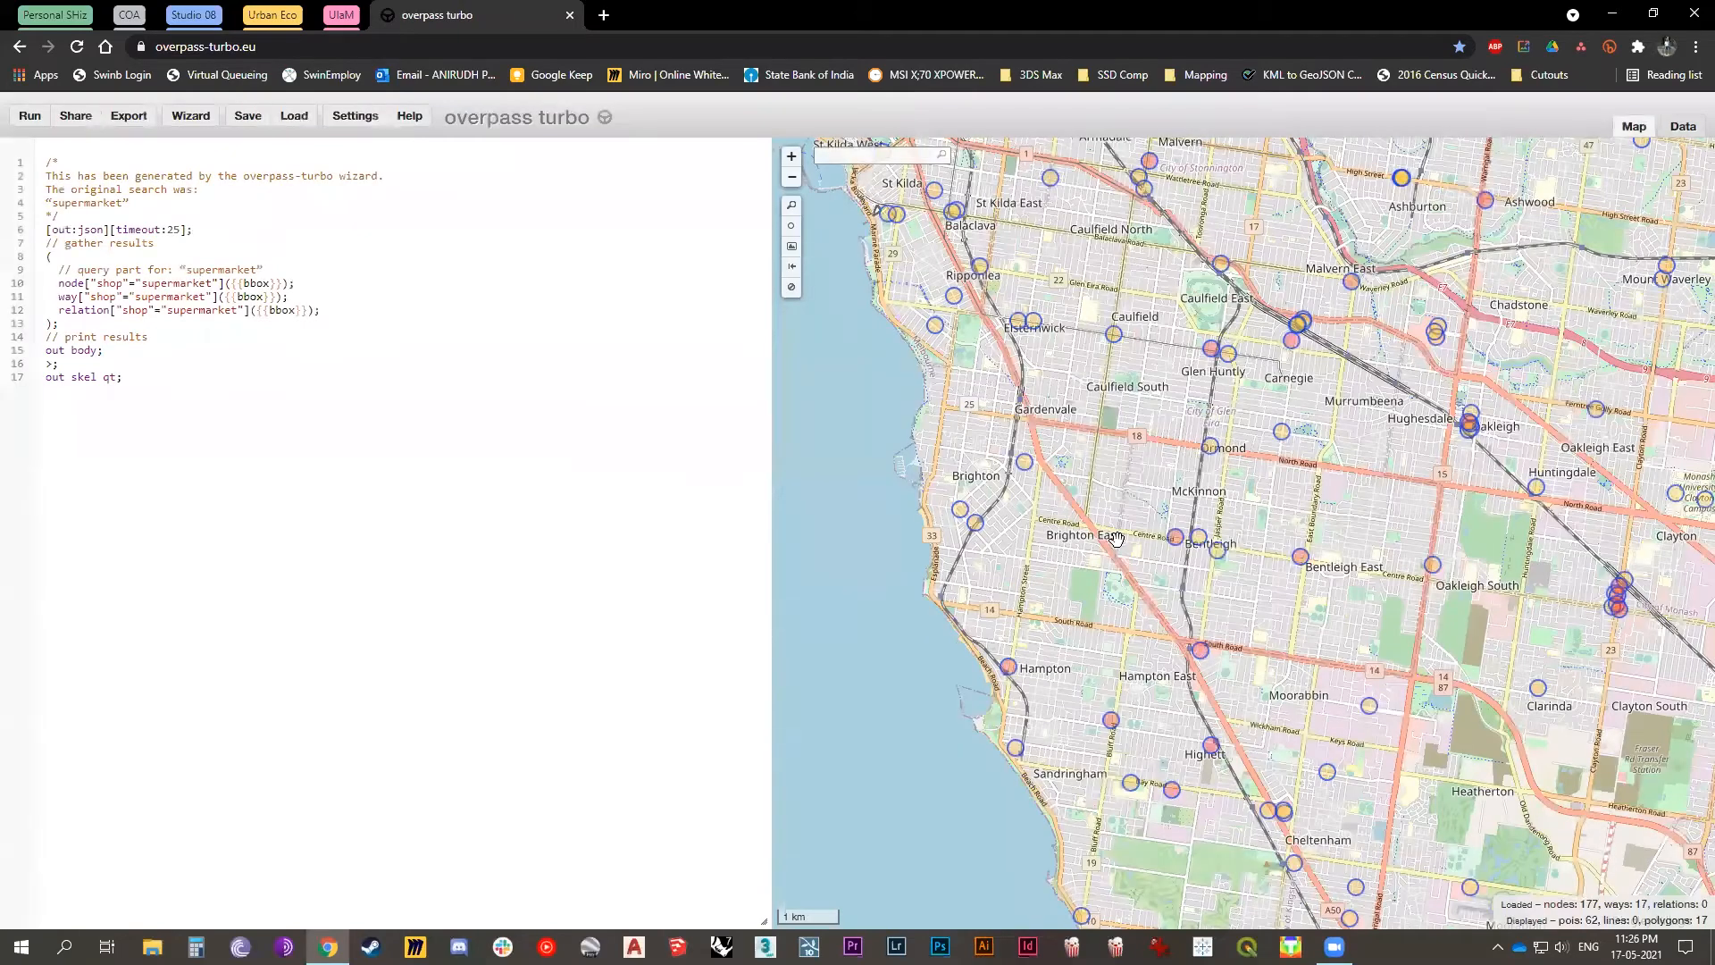
Download the supermarket query results as a GeoJSON file and close the export dialog.
scroll(1250, 586, "down", 4)
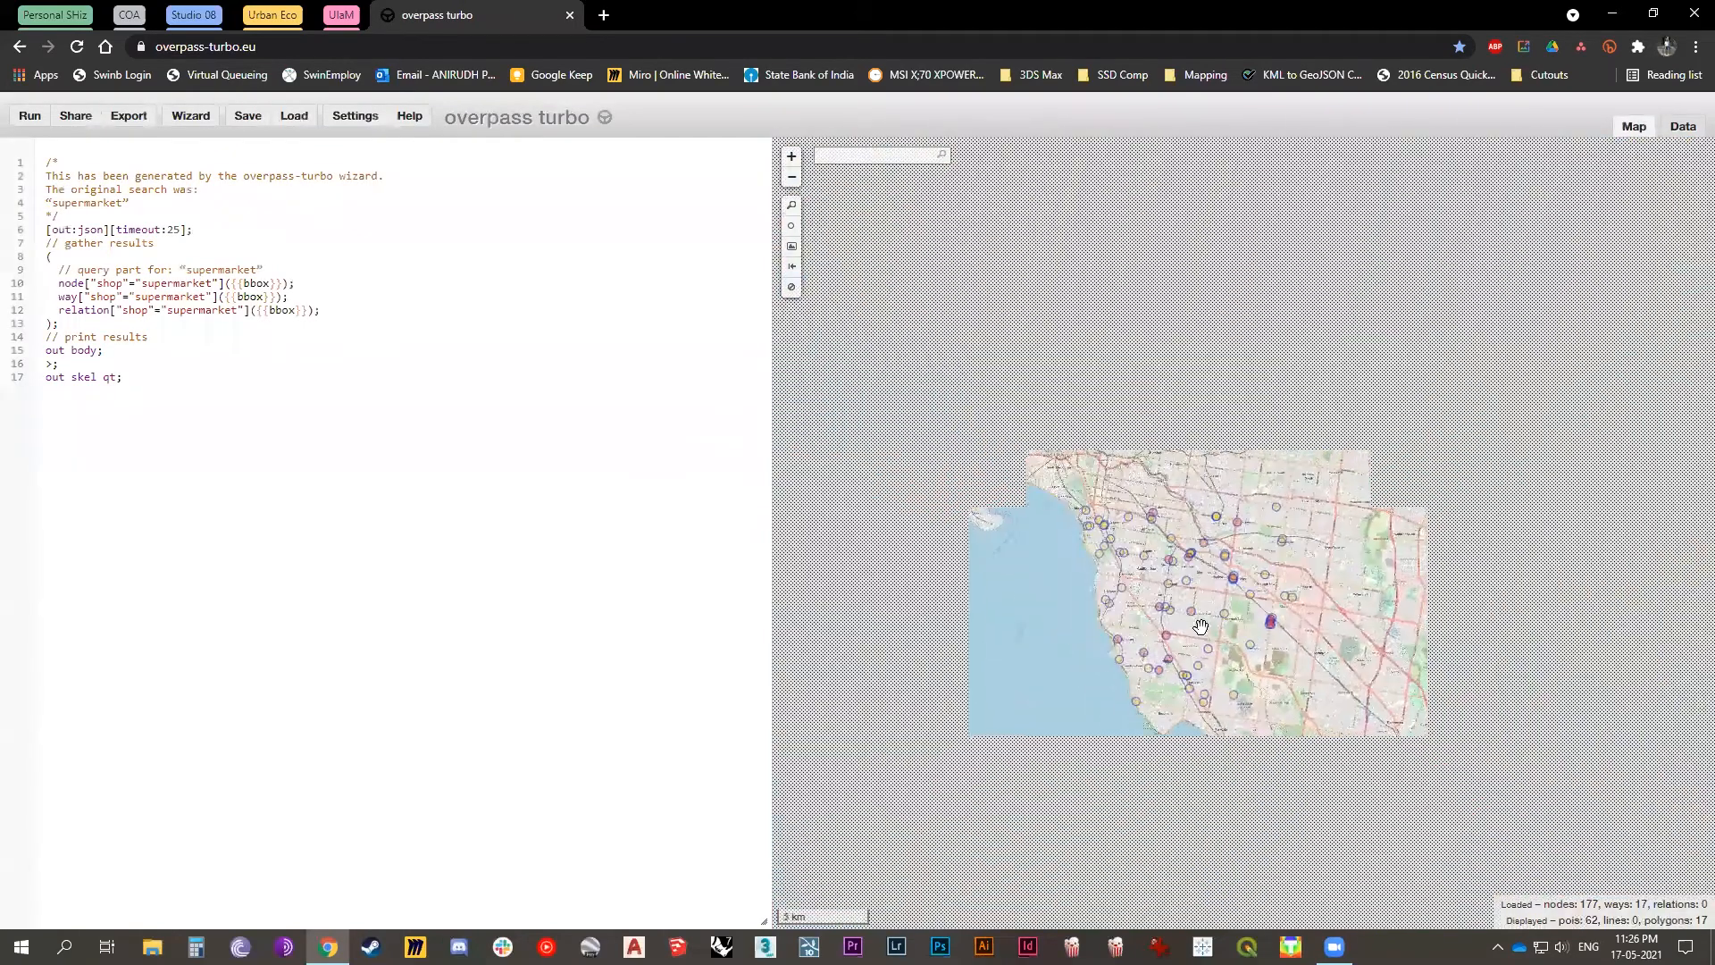
scroll(1189, 612, "up", 3)
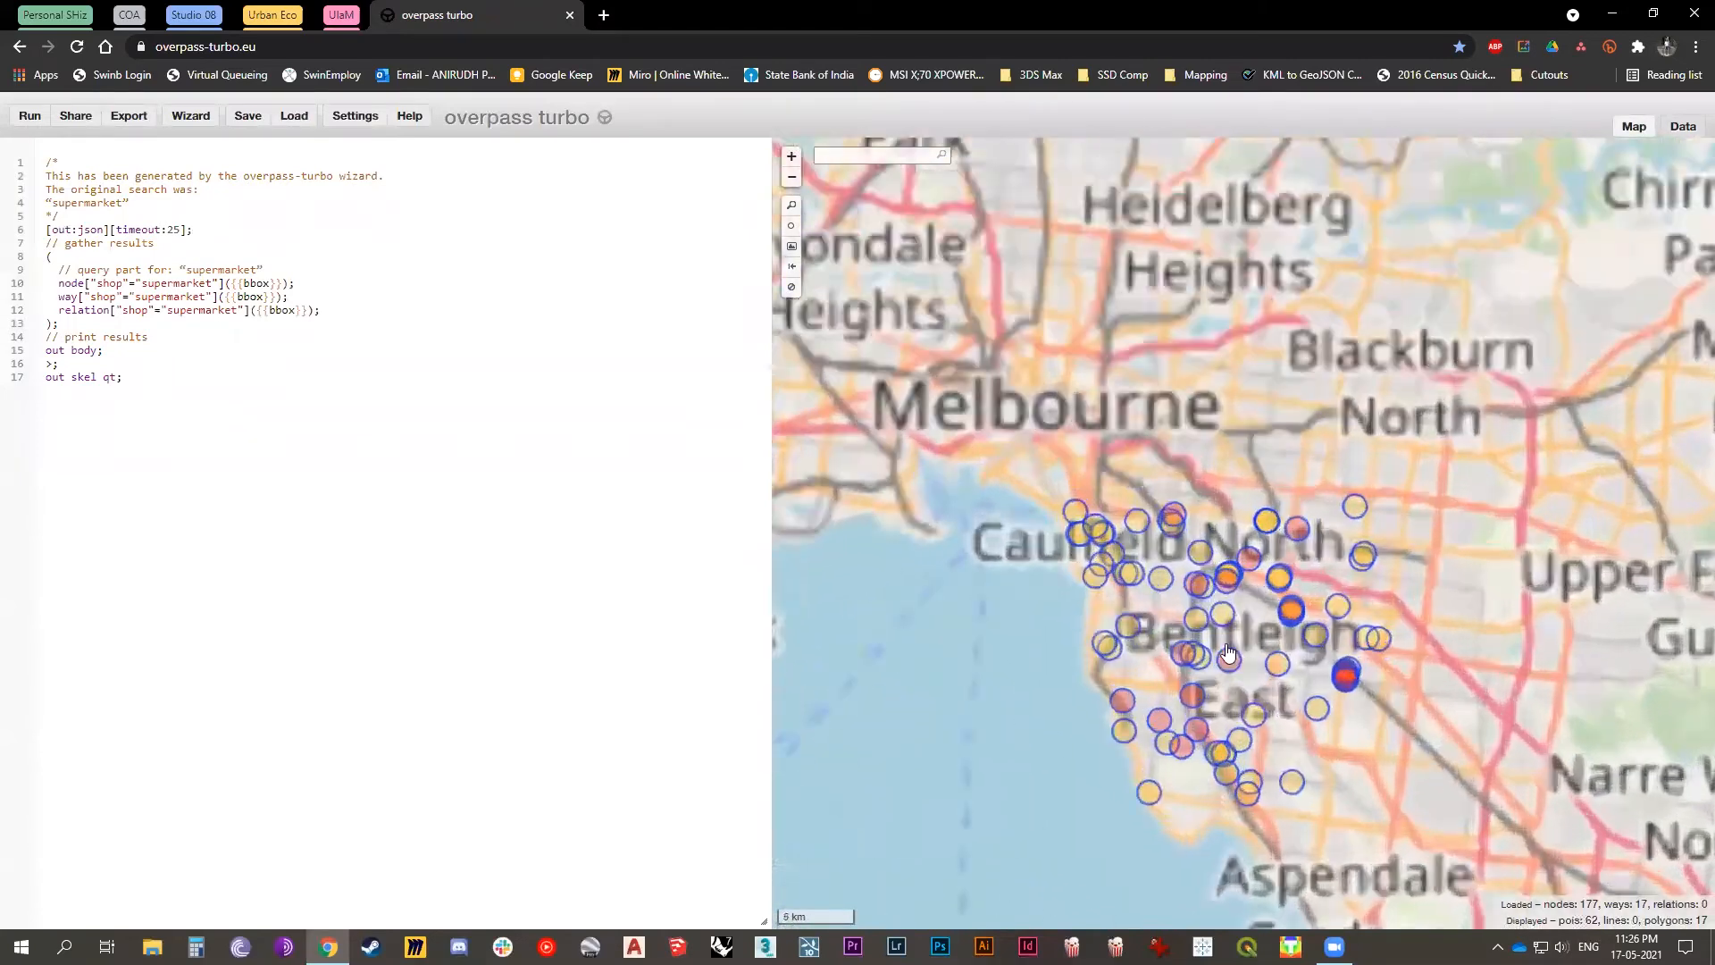
left_click_drag(1248, 662, 1164, 541)
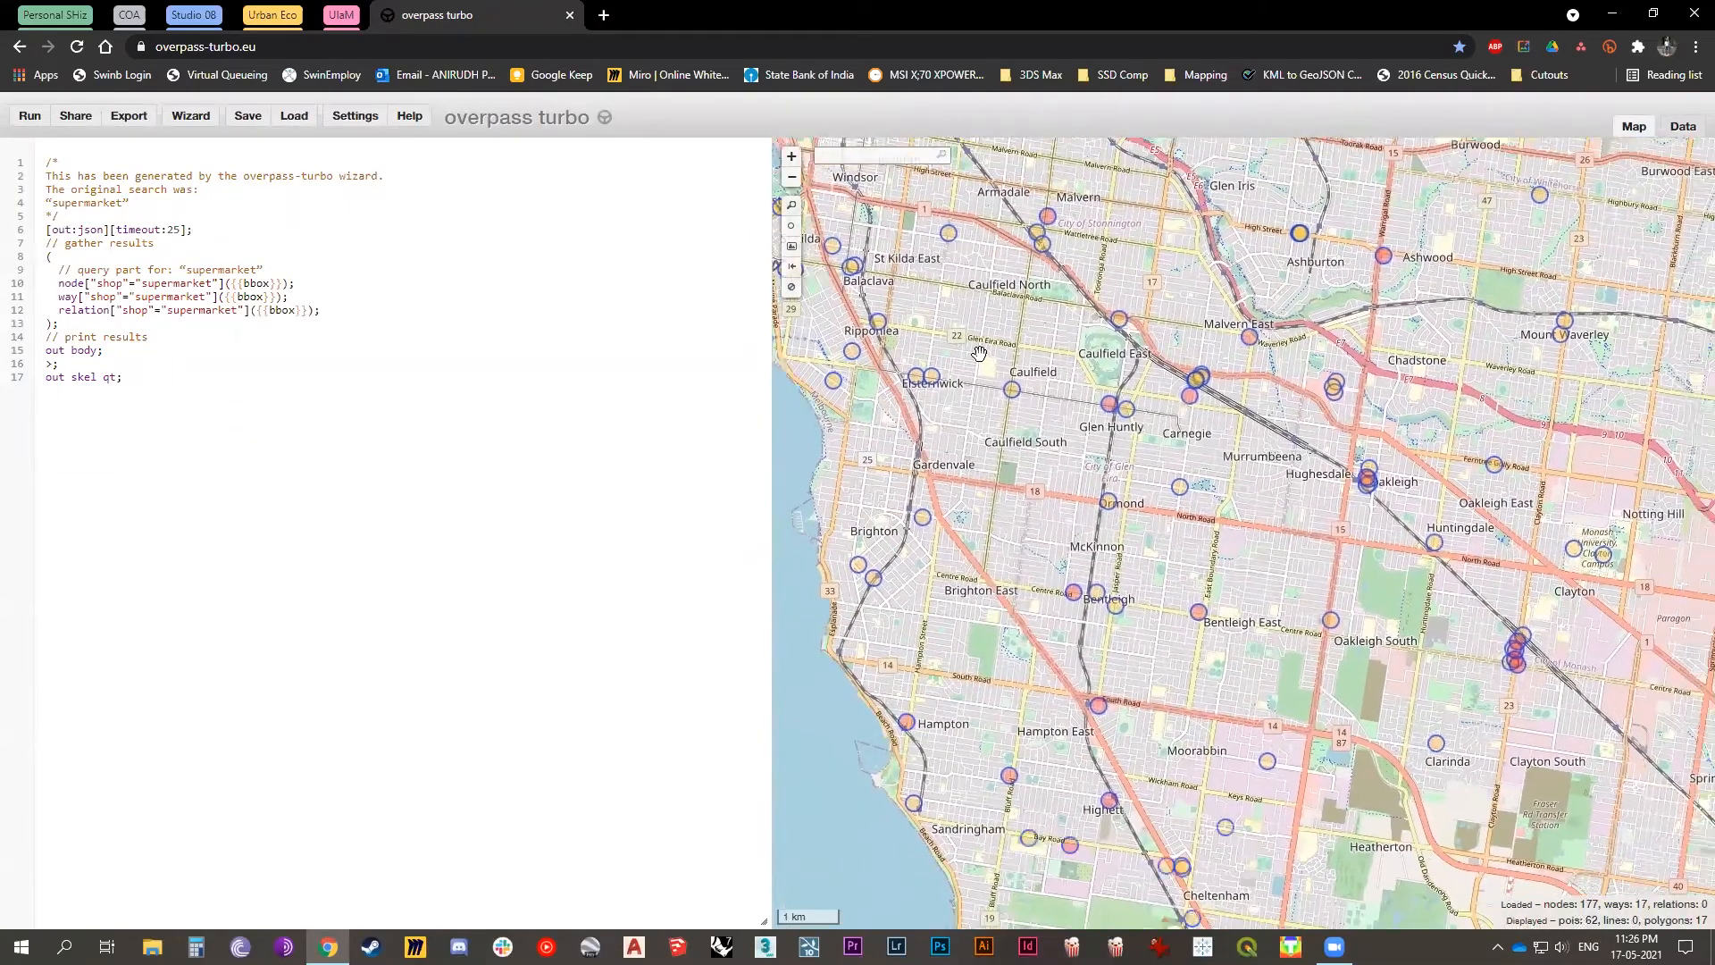
left_click_drag(1190, 701, 1205, 682)
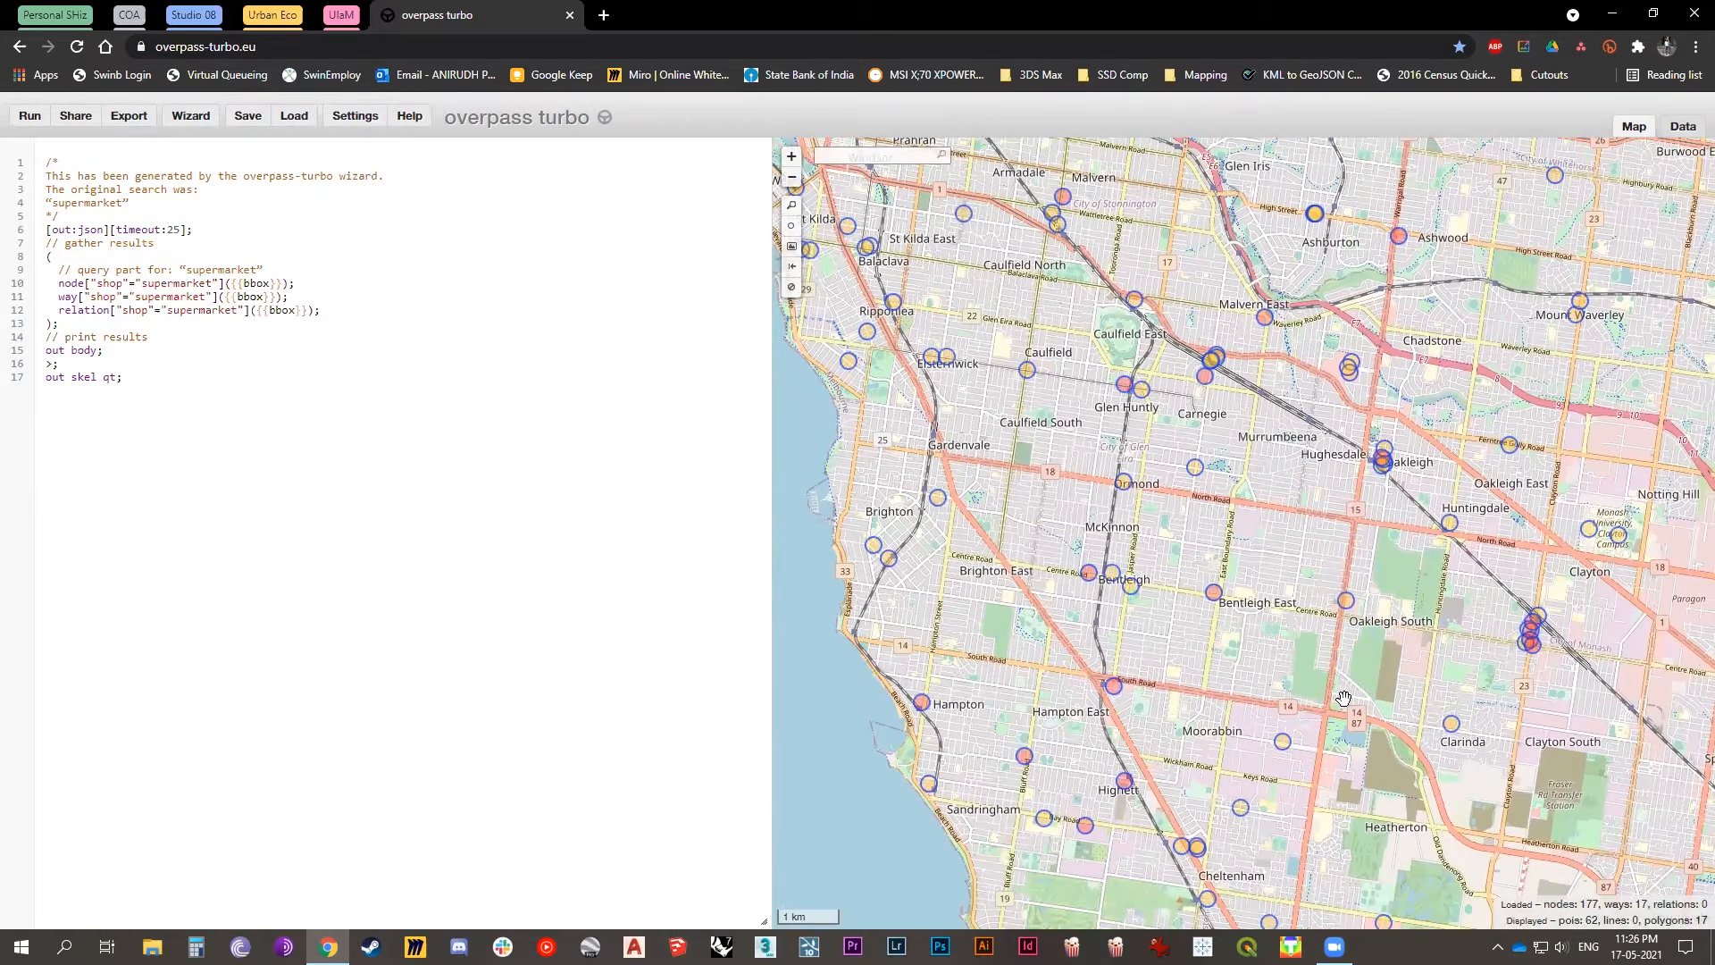
left_click_drag(1189, 543, 1206, 573)
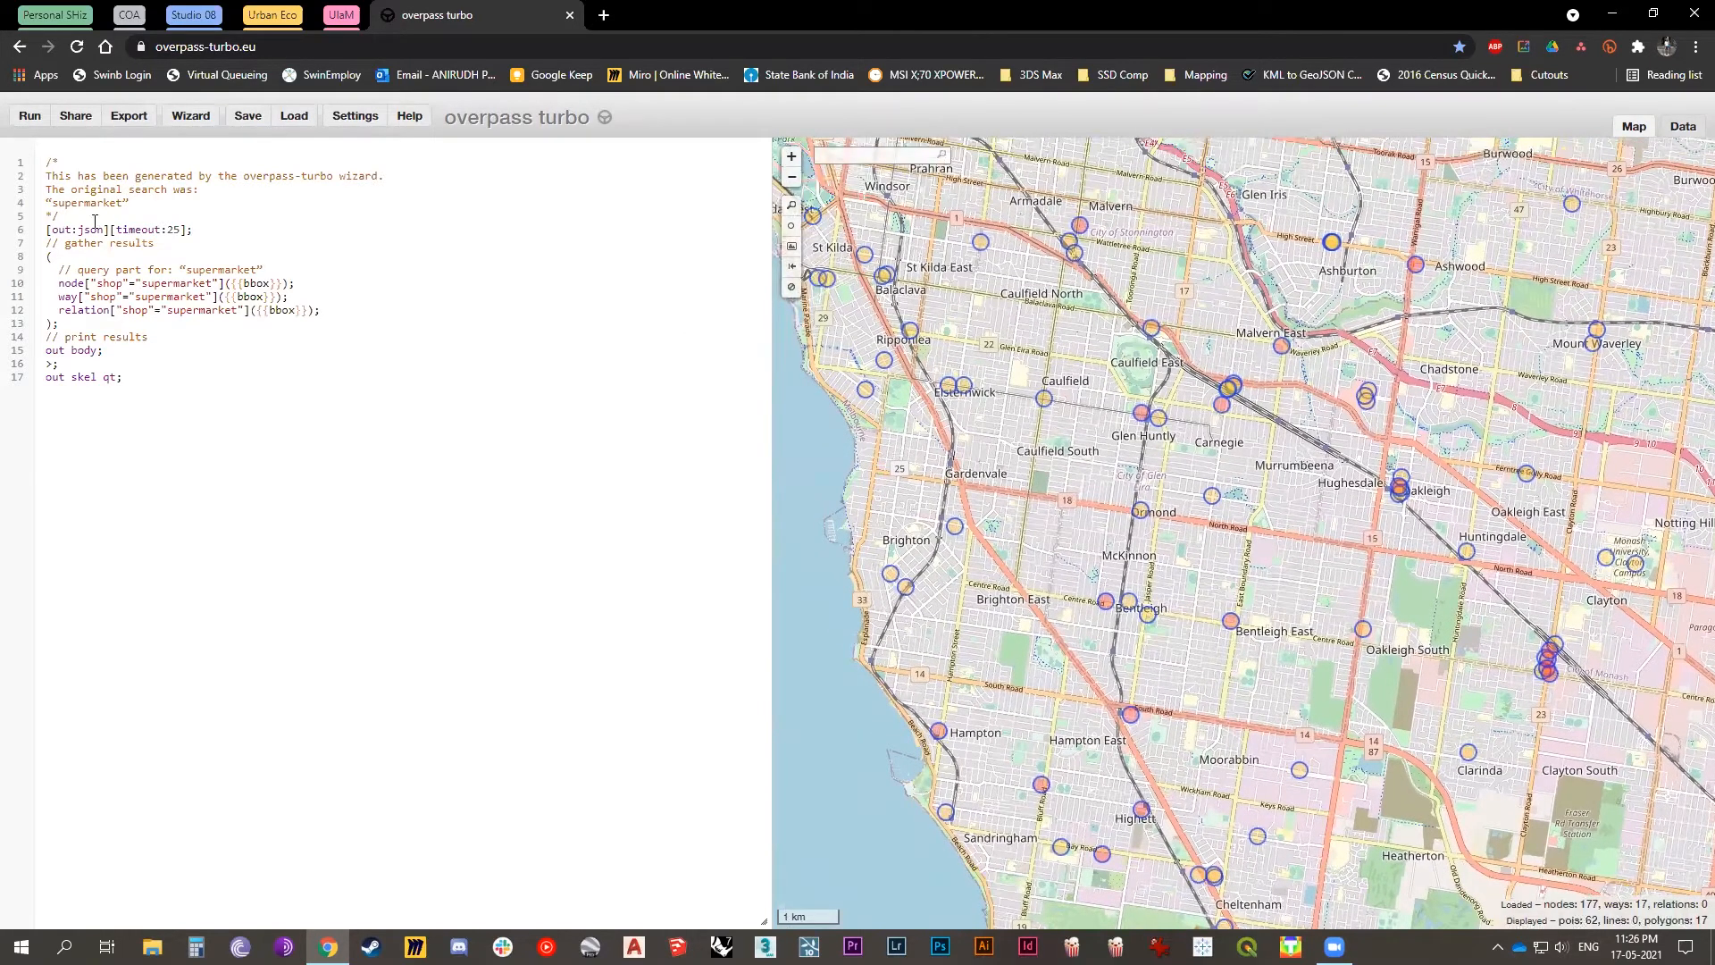
left_click(129, 116)
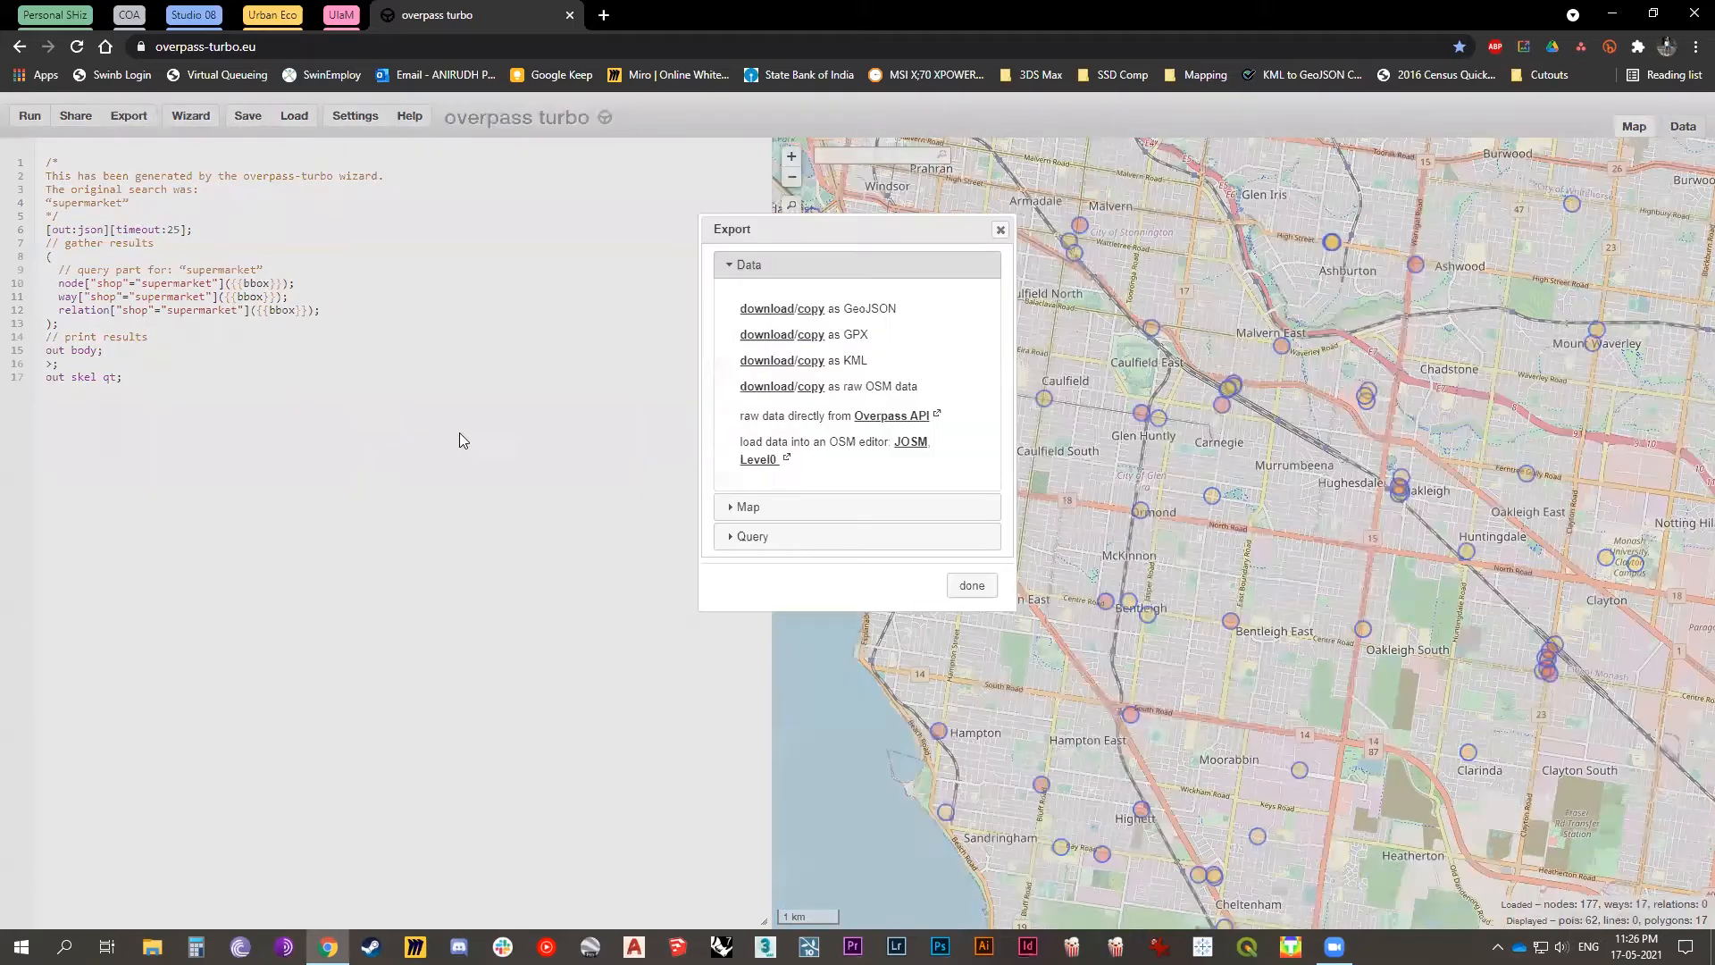
left_click_drag(846, 233, 488, 300)
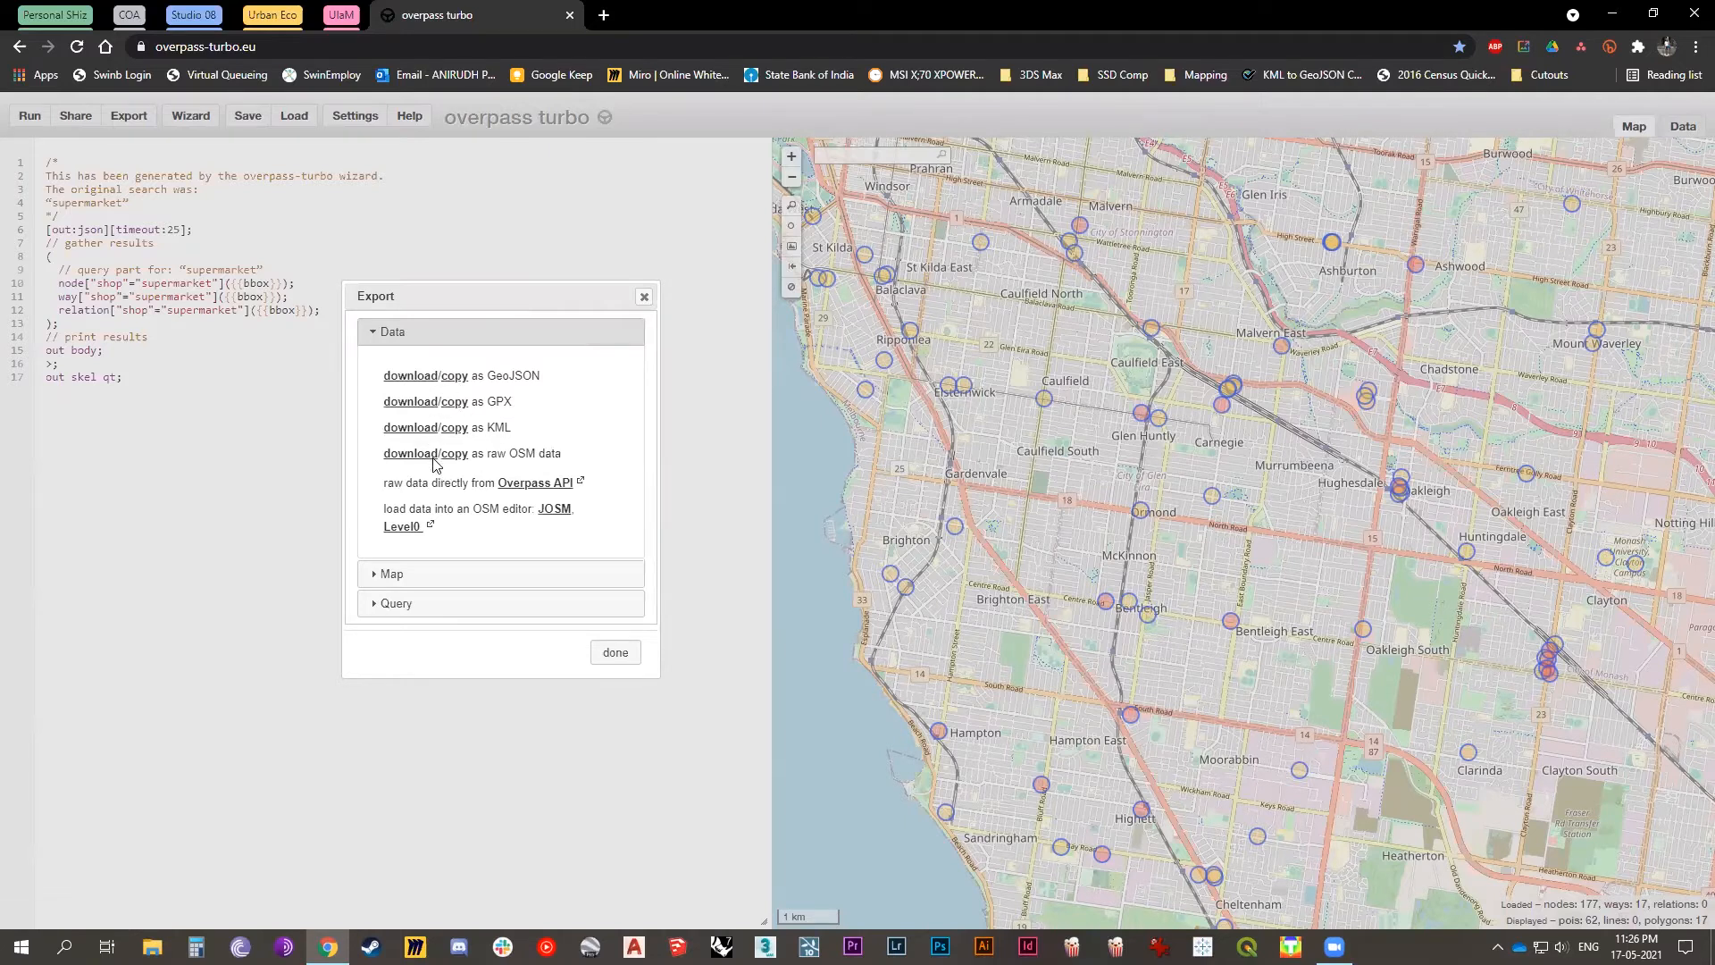
left_click(427, 376)
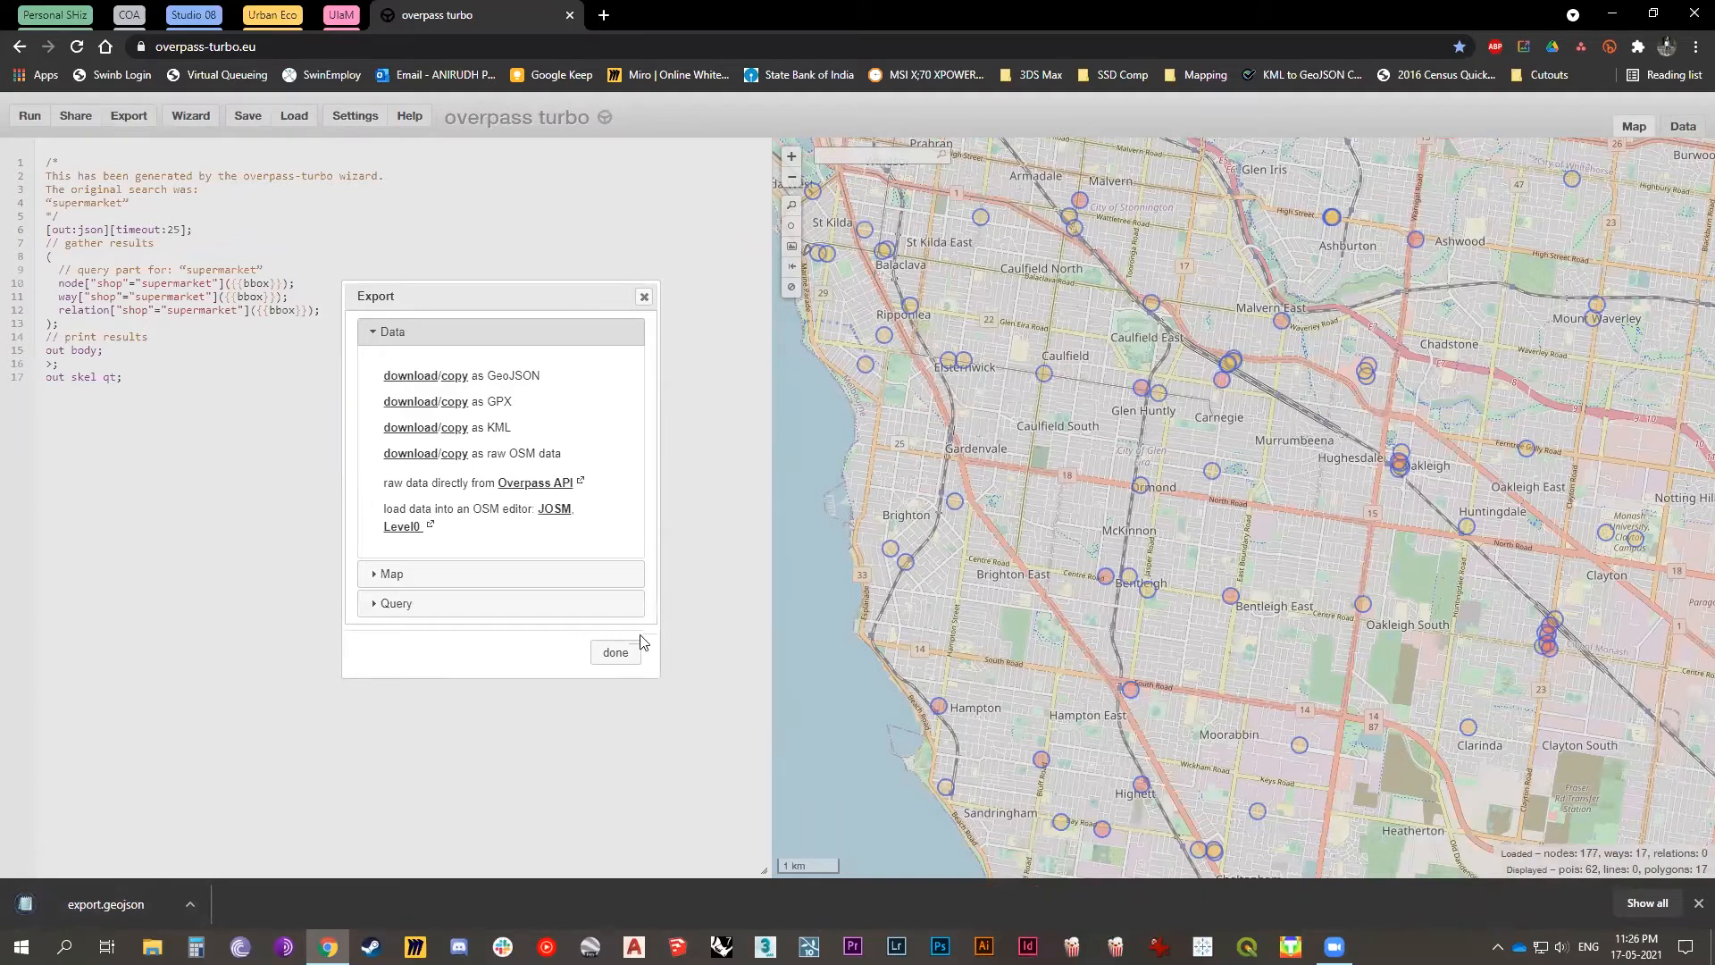
left_click(614, 653)
Try to load pedcatch.com directly in a new browser tab.
left_click(604, 14)
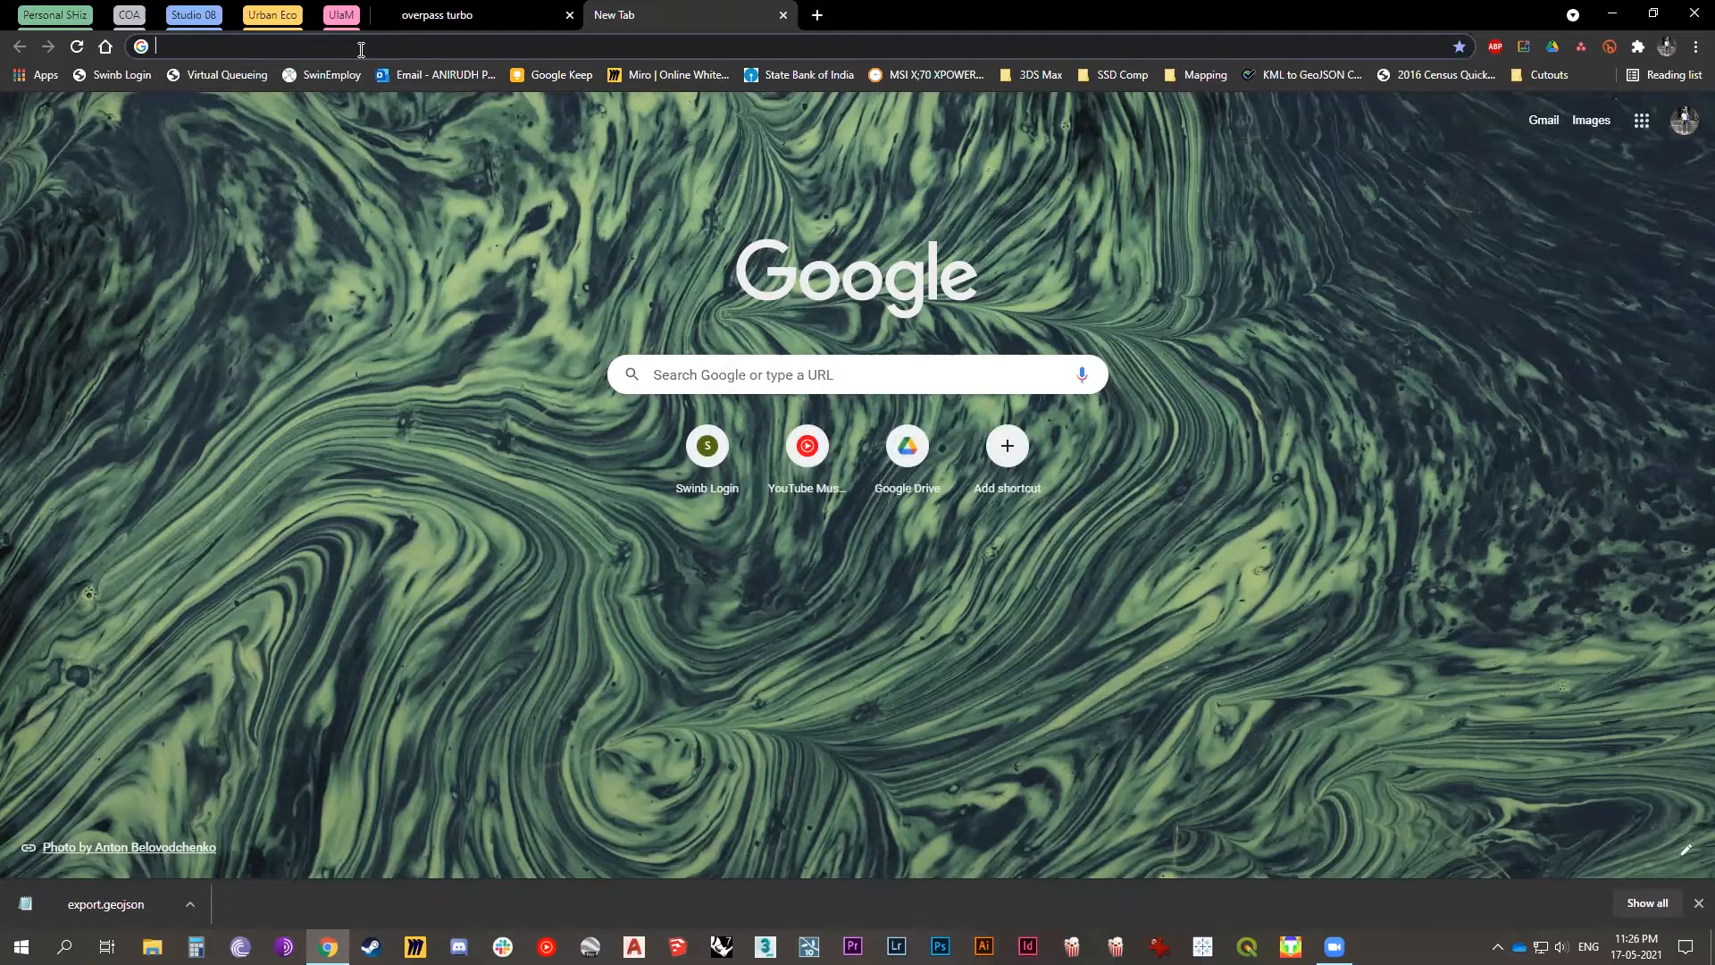
type("ped")
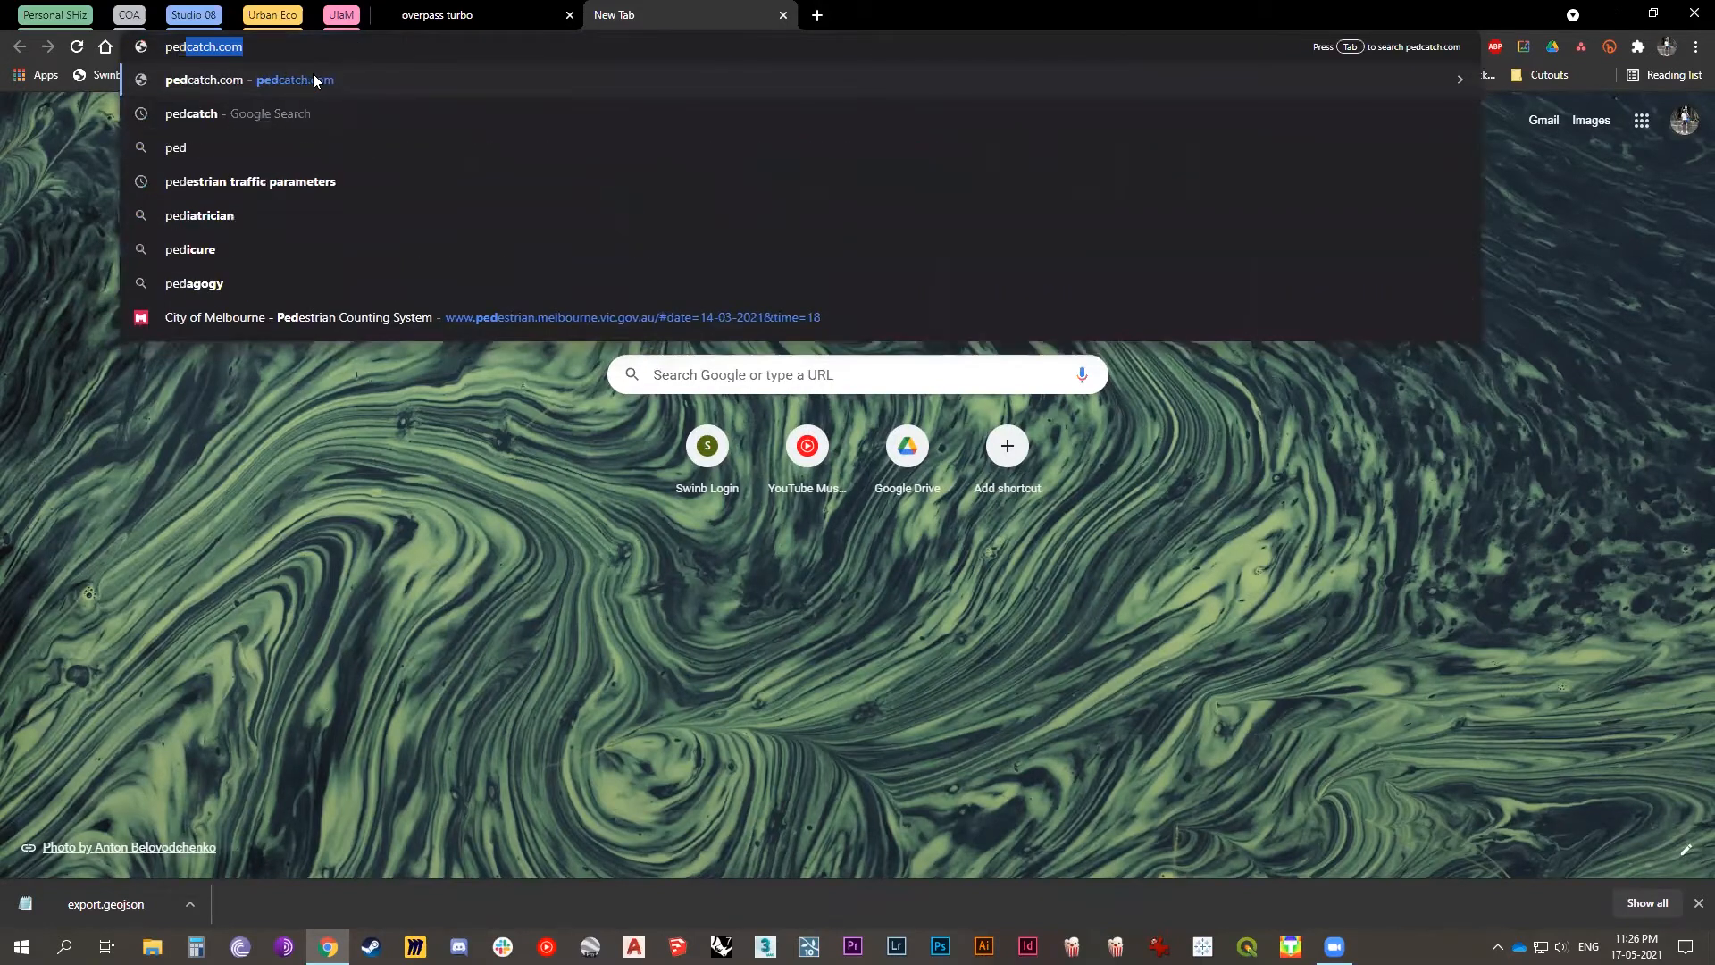
key("Return")
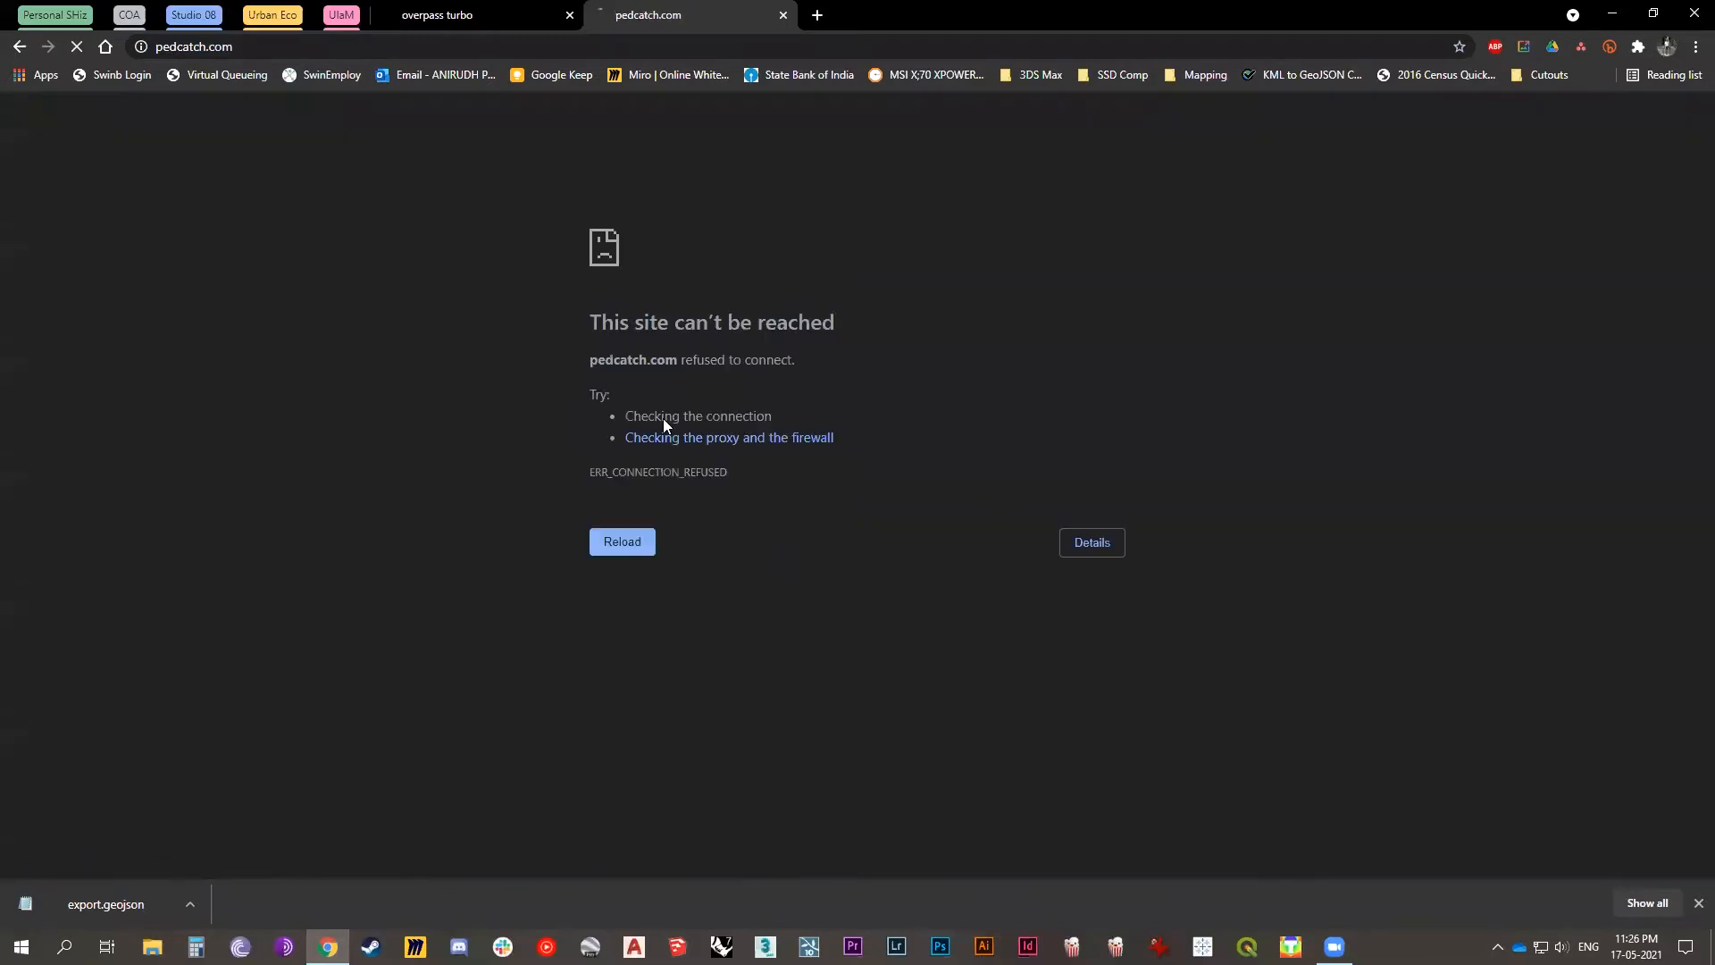
Search Google for "pedcatch" and open the Pedestrian Catch website from the results.
left_click(261, 47)
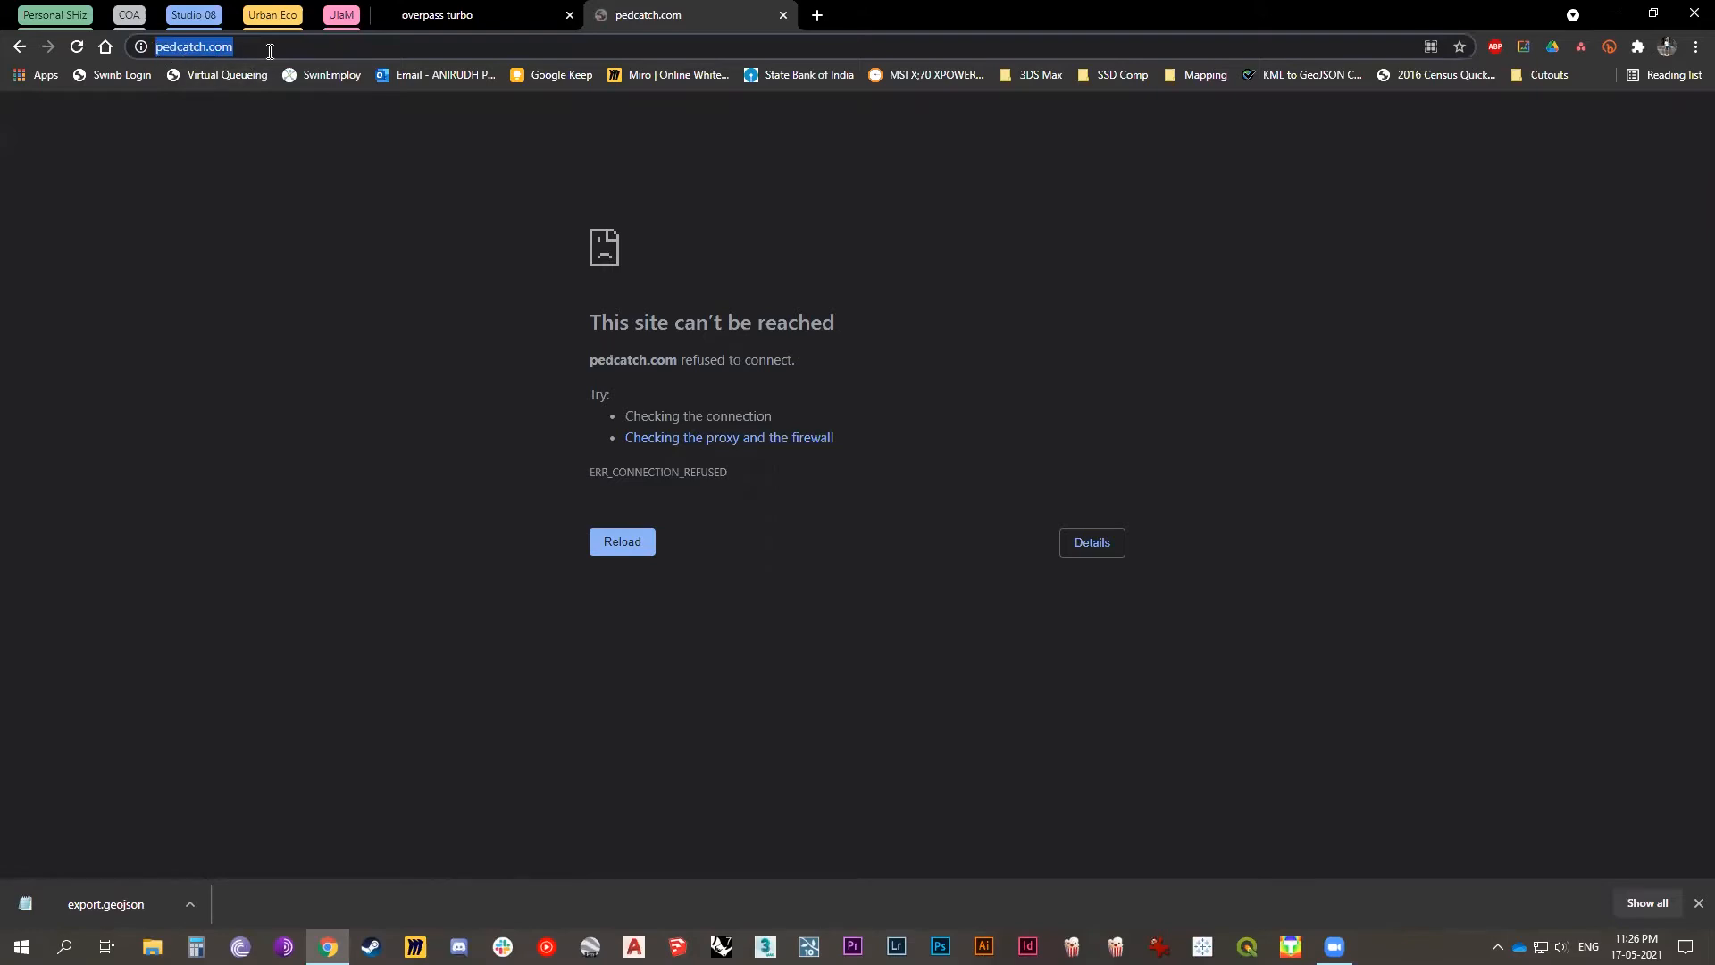
left_click(270, 51)
left_click_drag(287, 48, 128, 59)
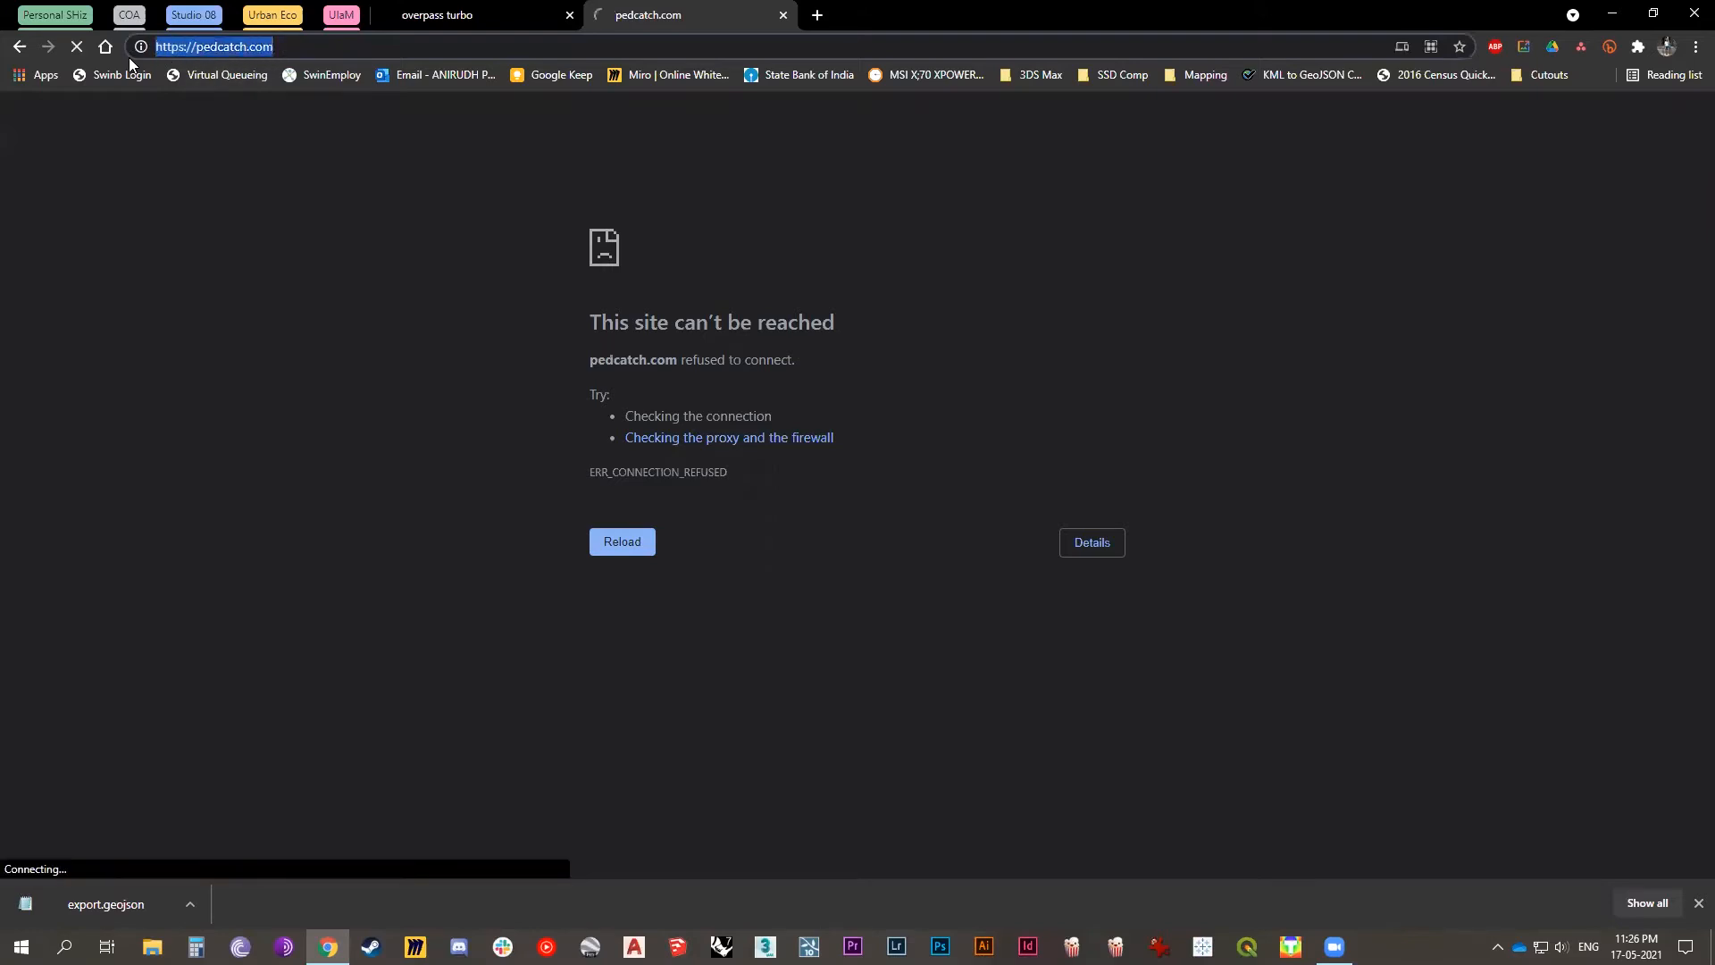
type("p")
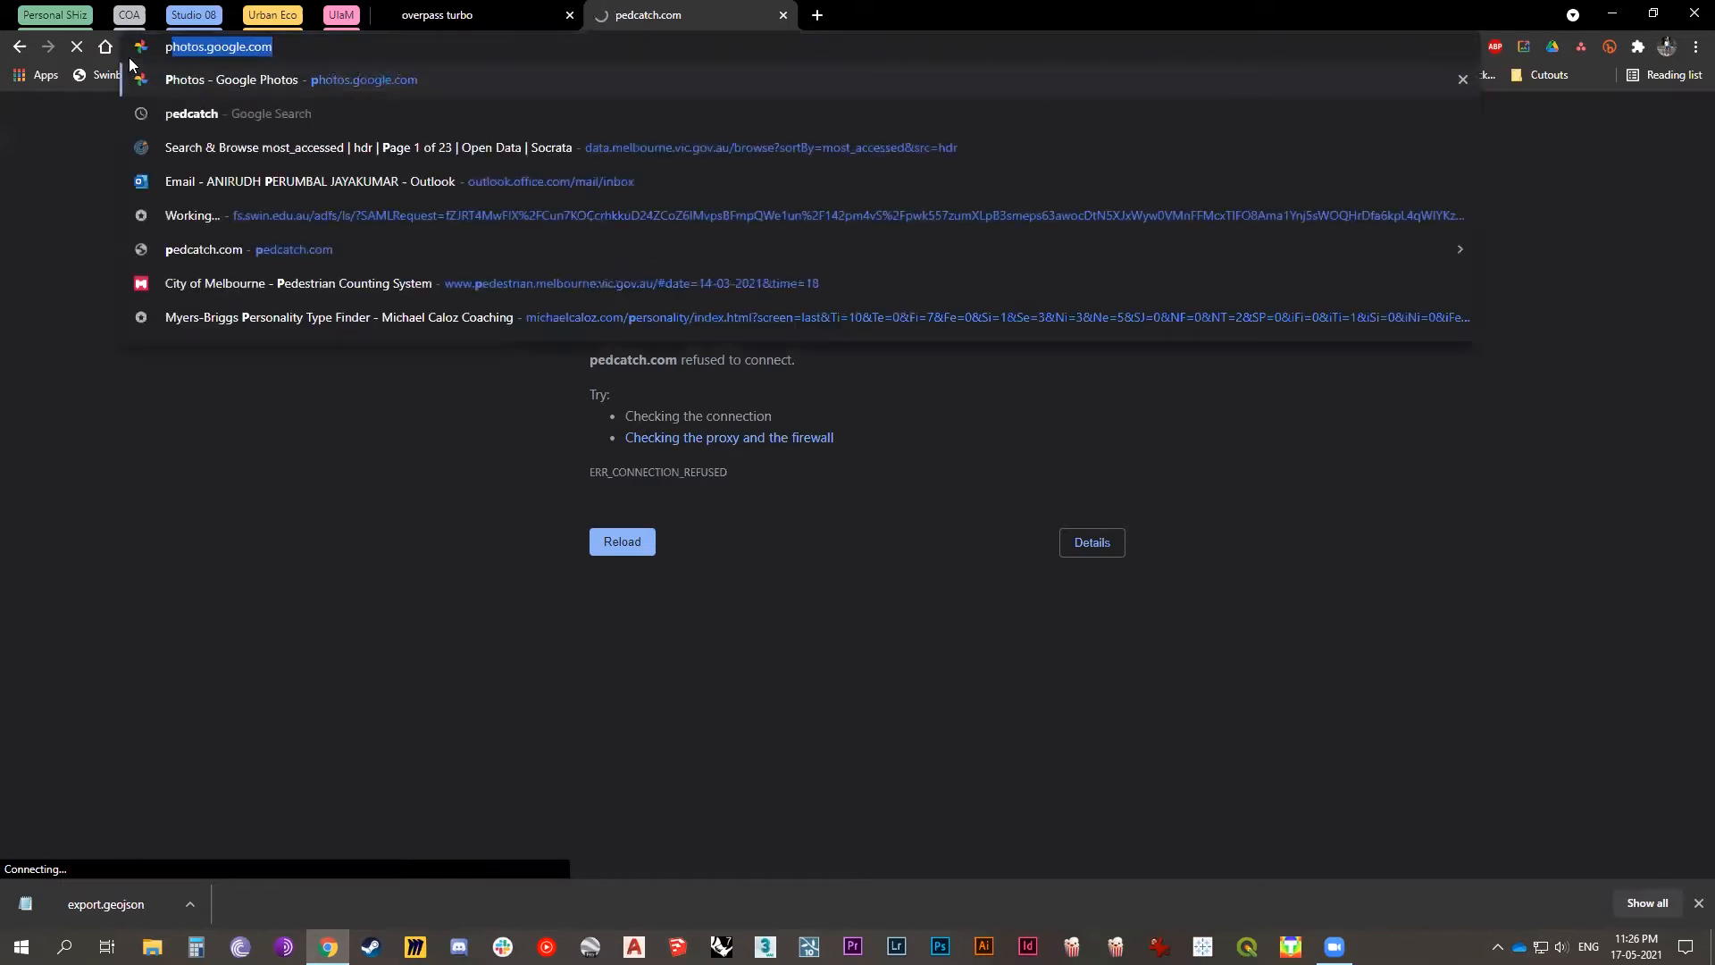
left_click(173, 106)
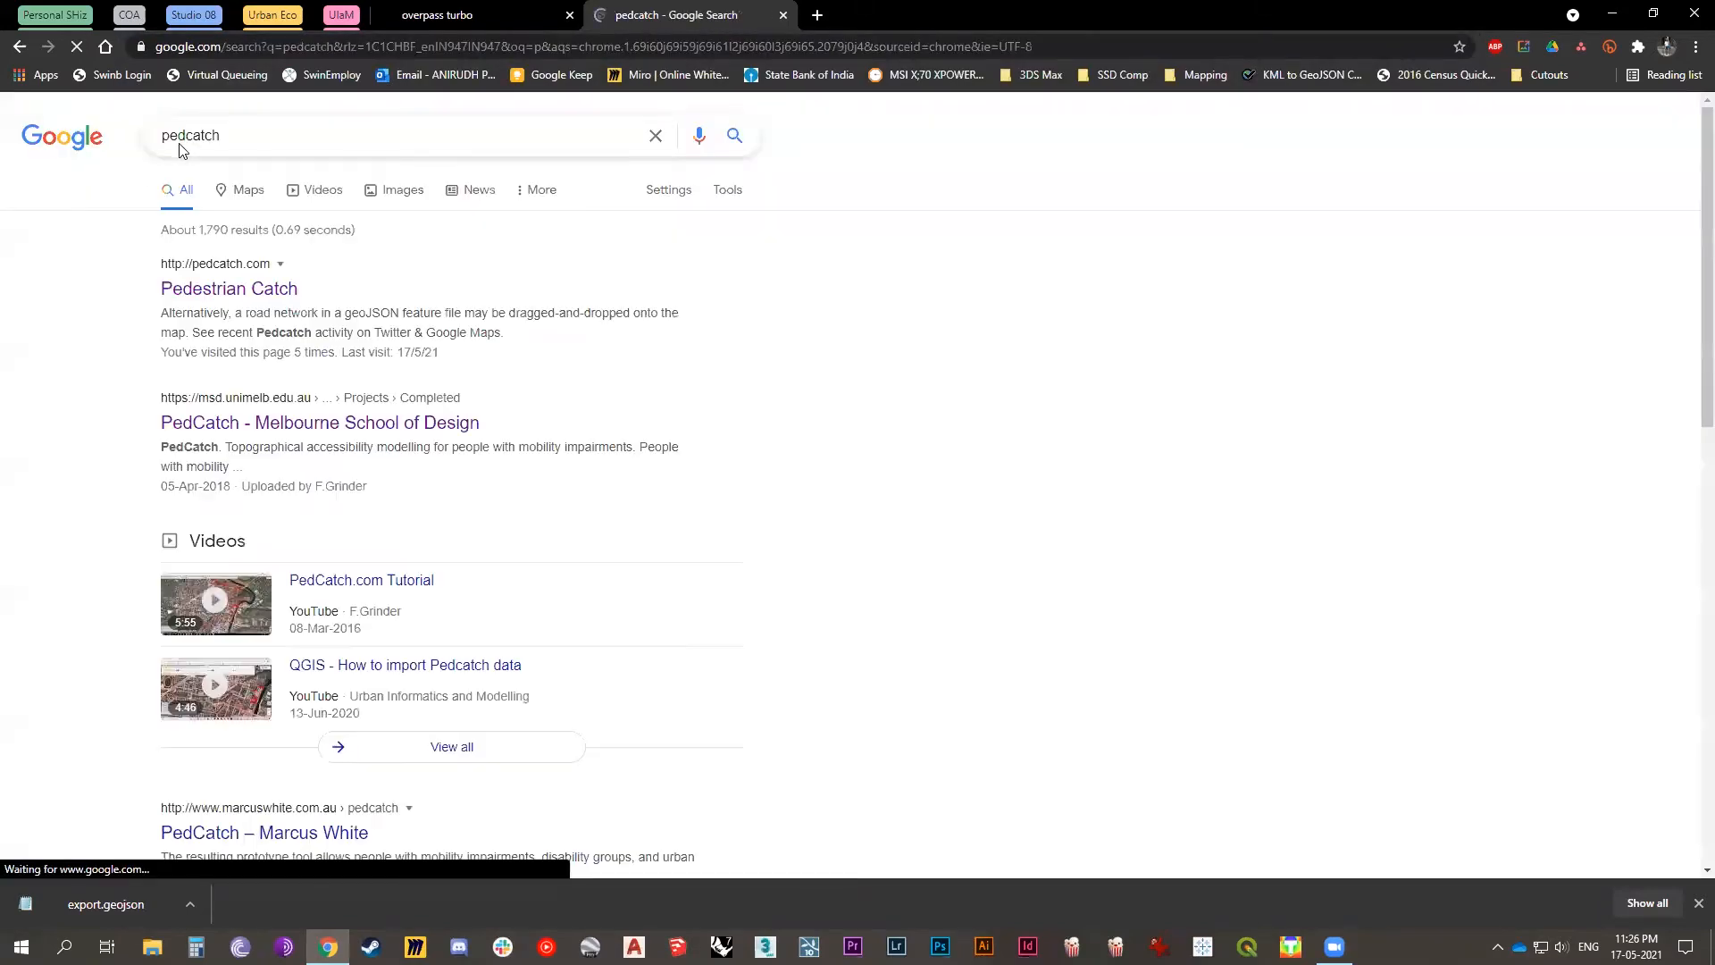
left_click(196, 295)
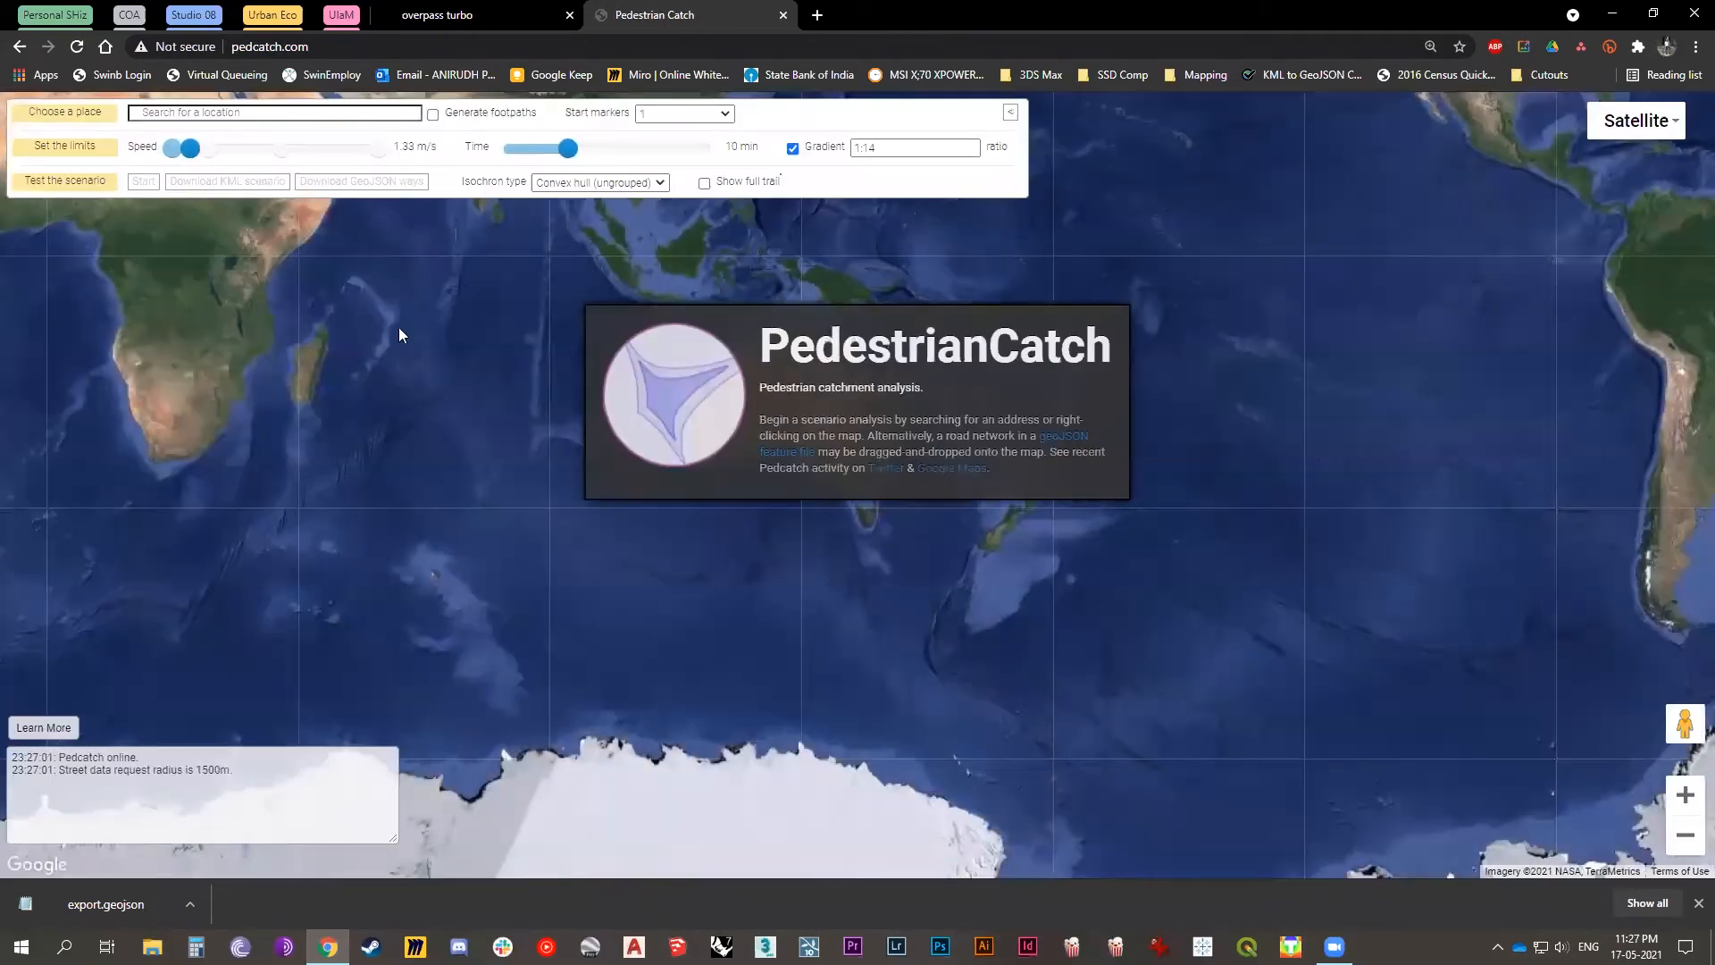
Search for the place Glen Eira and choose Glen Eira, VIC, Australia as the analysis location.
left_click_drag(1094, 328, 1182, 415)
left_click(1316, 415)
left_click(225, 113)
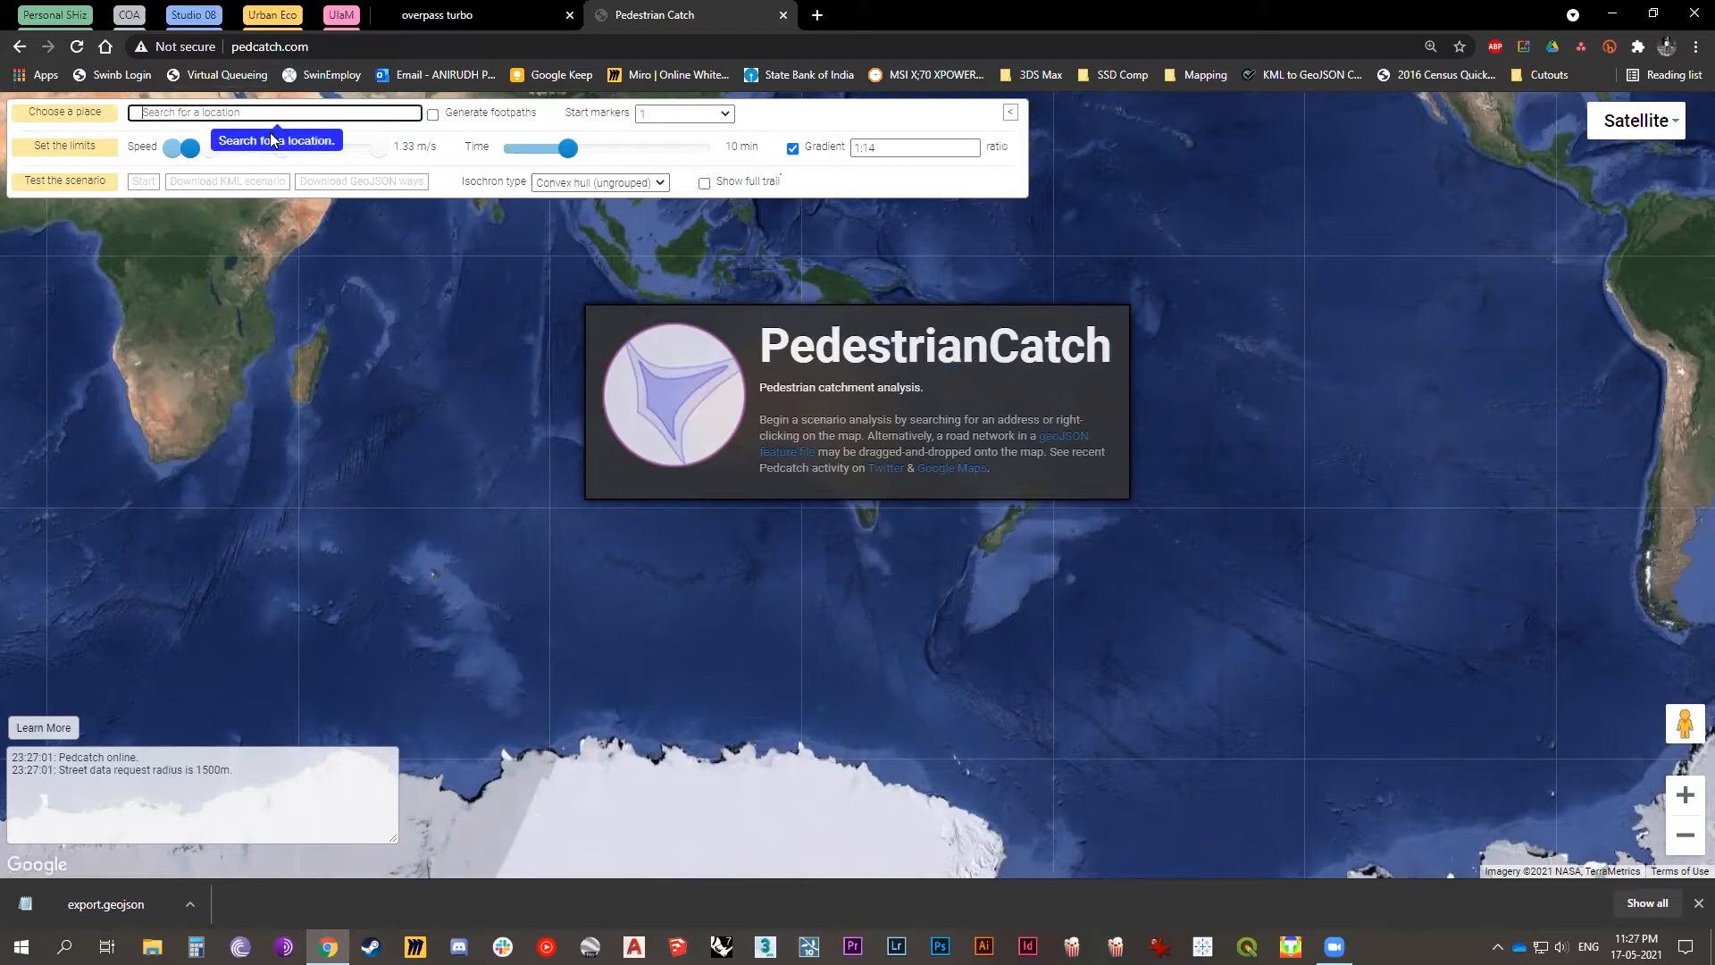
left_click(457, 16)
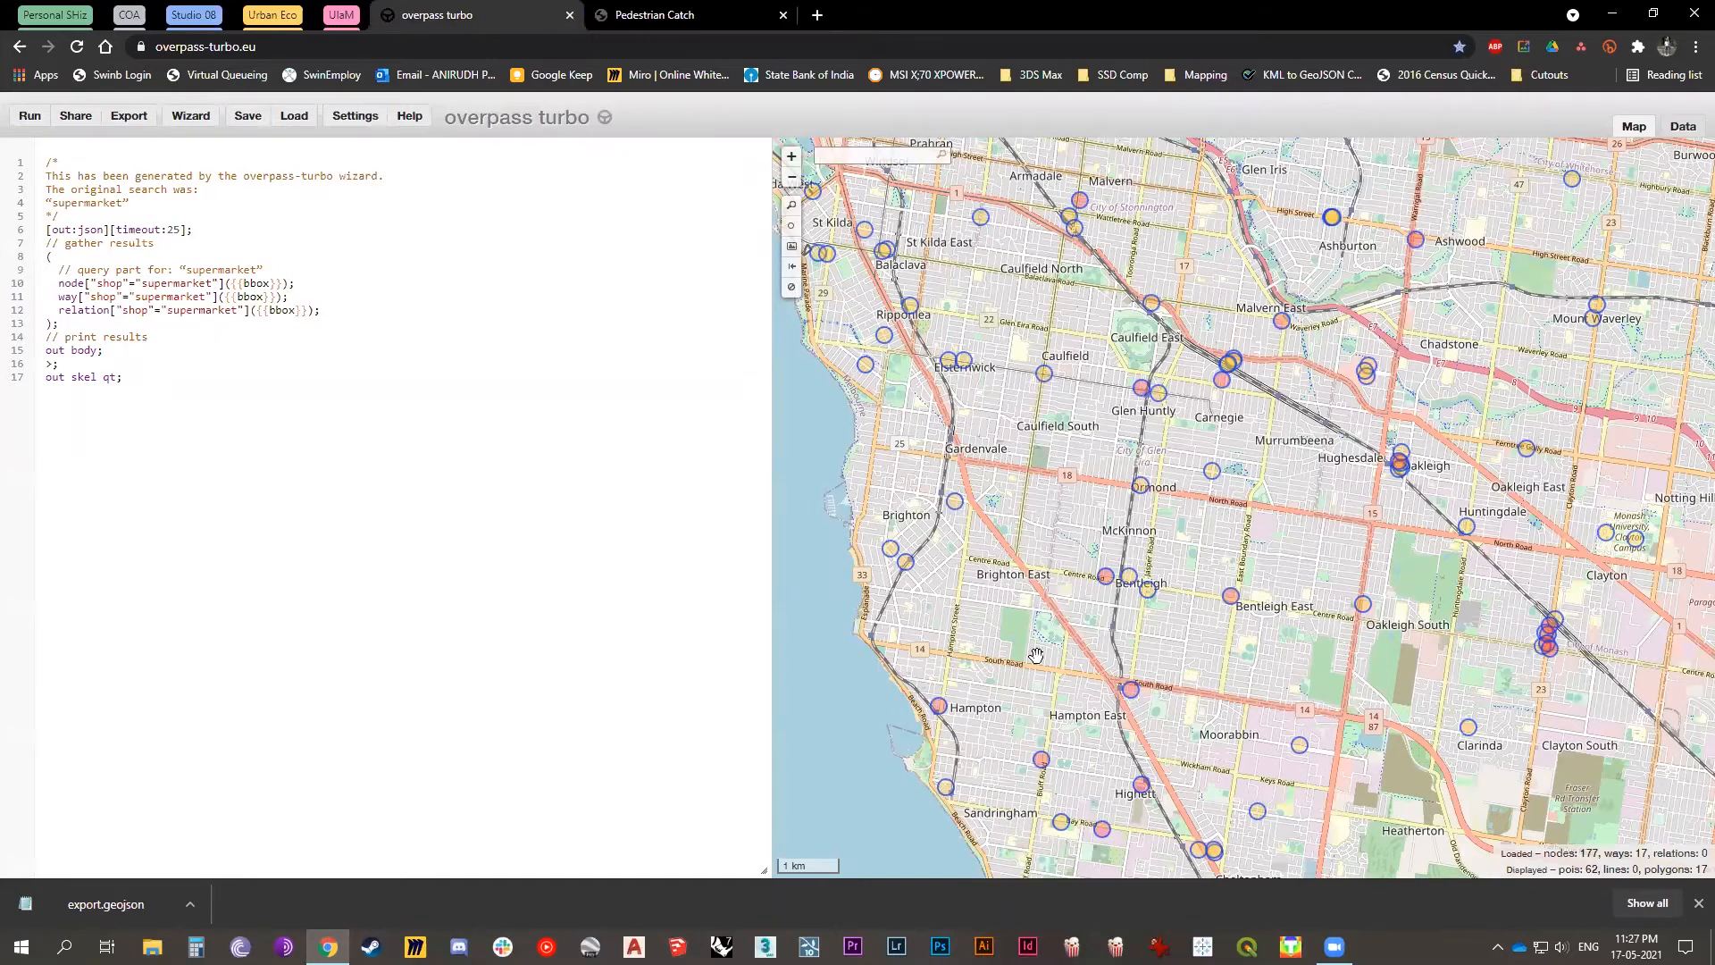
left_click(672, 16)
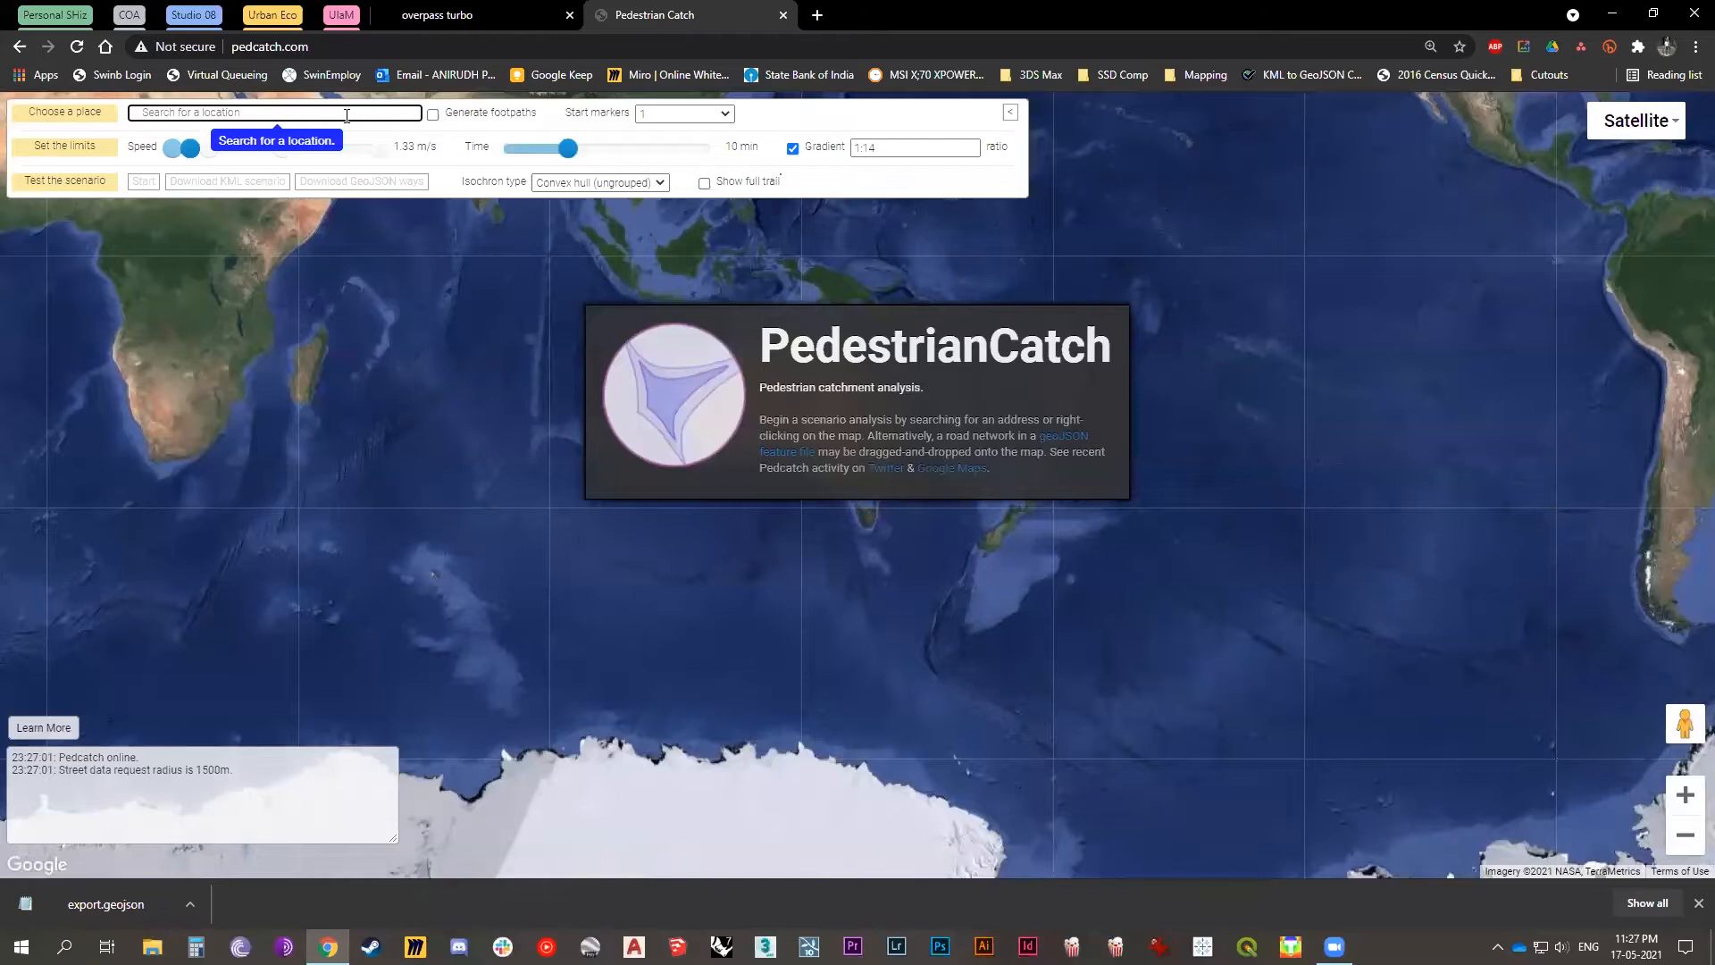
type("glen")
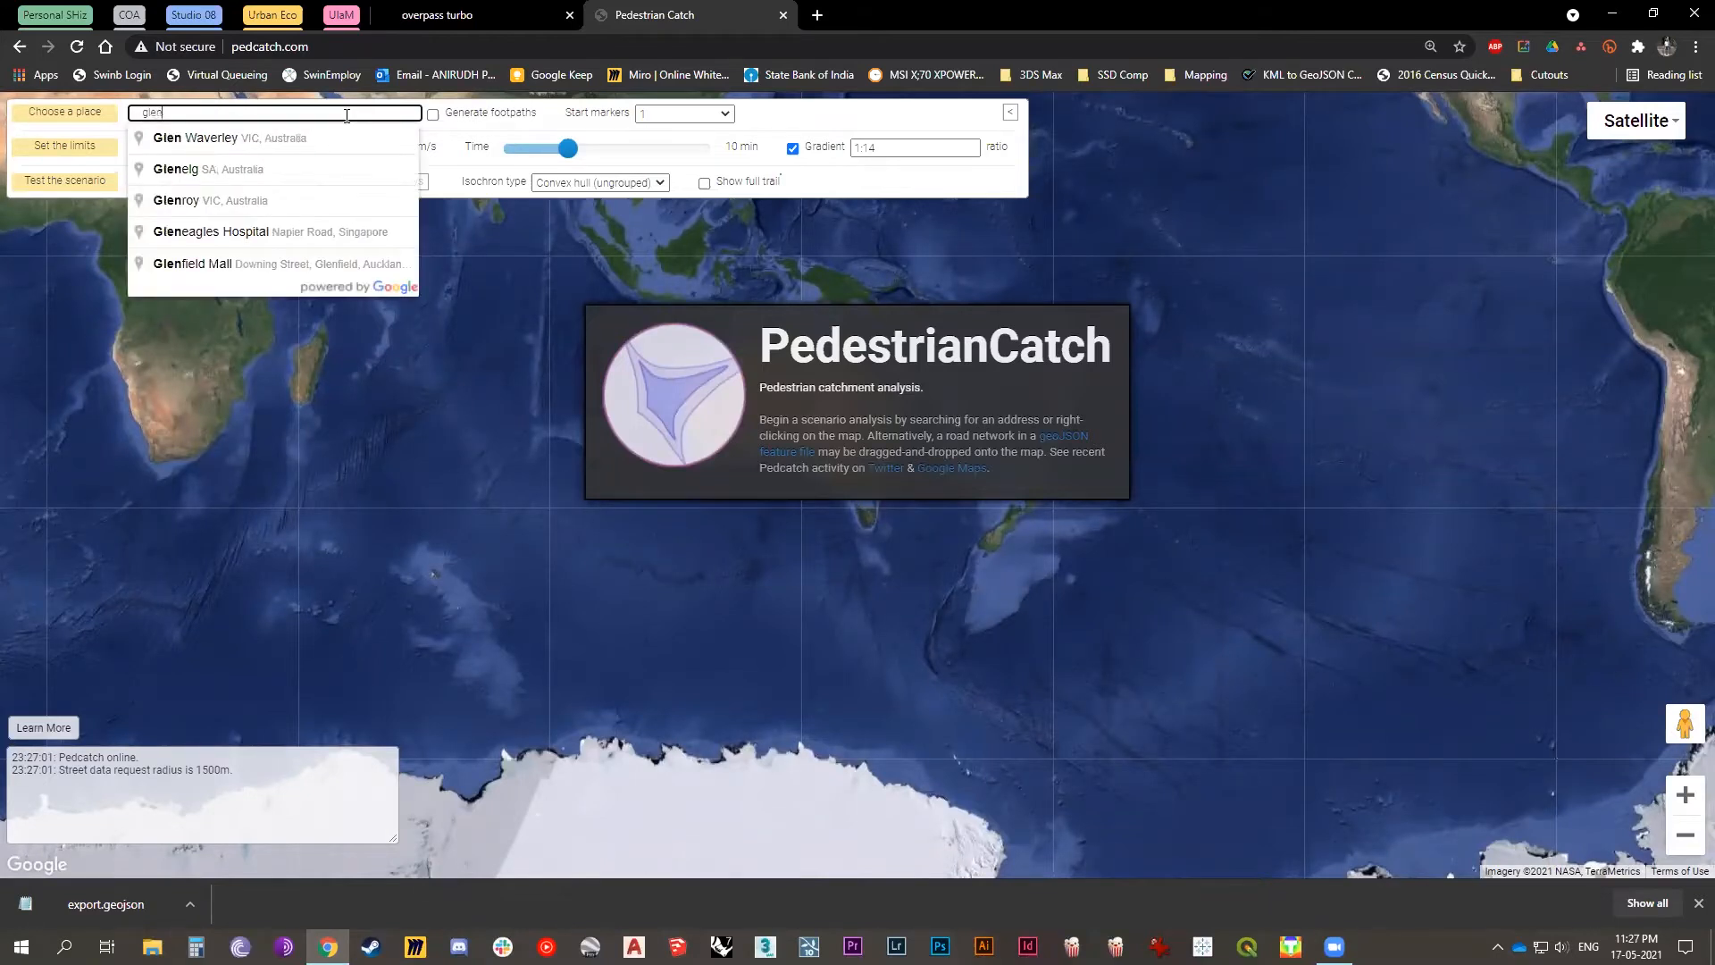
type(" ei")
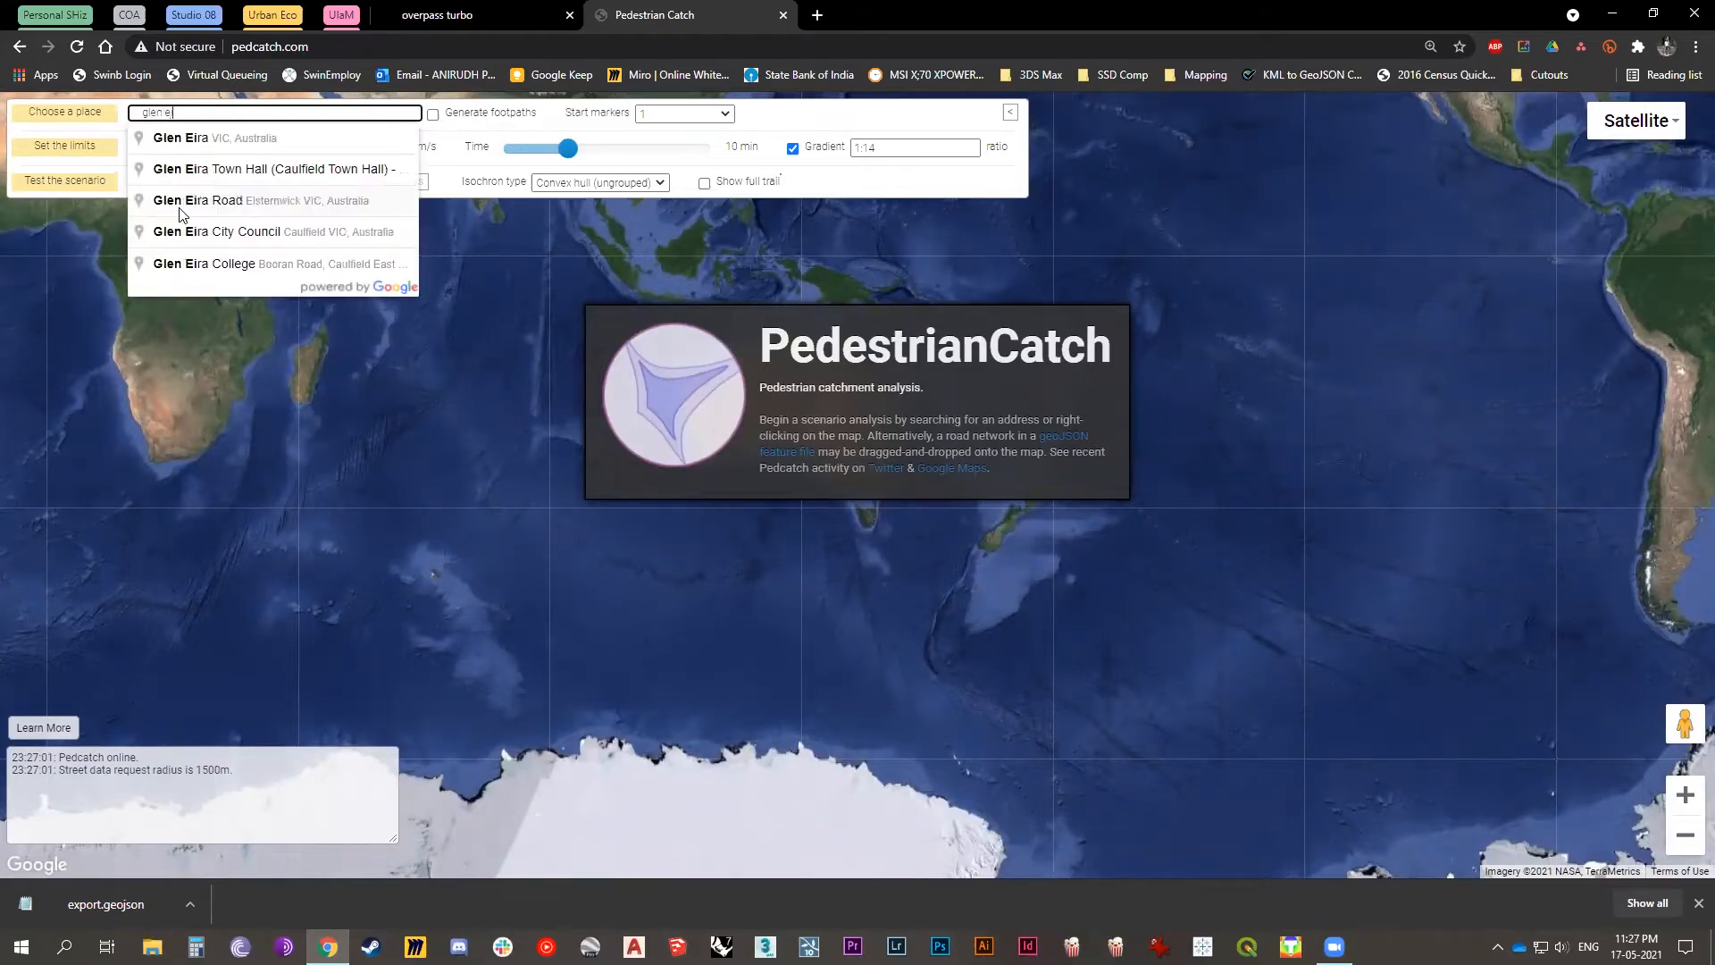
left_click(200, 139)
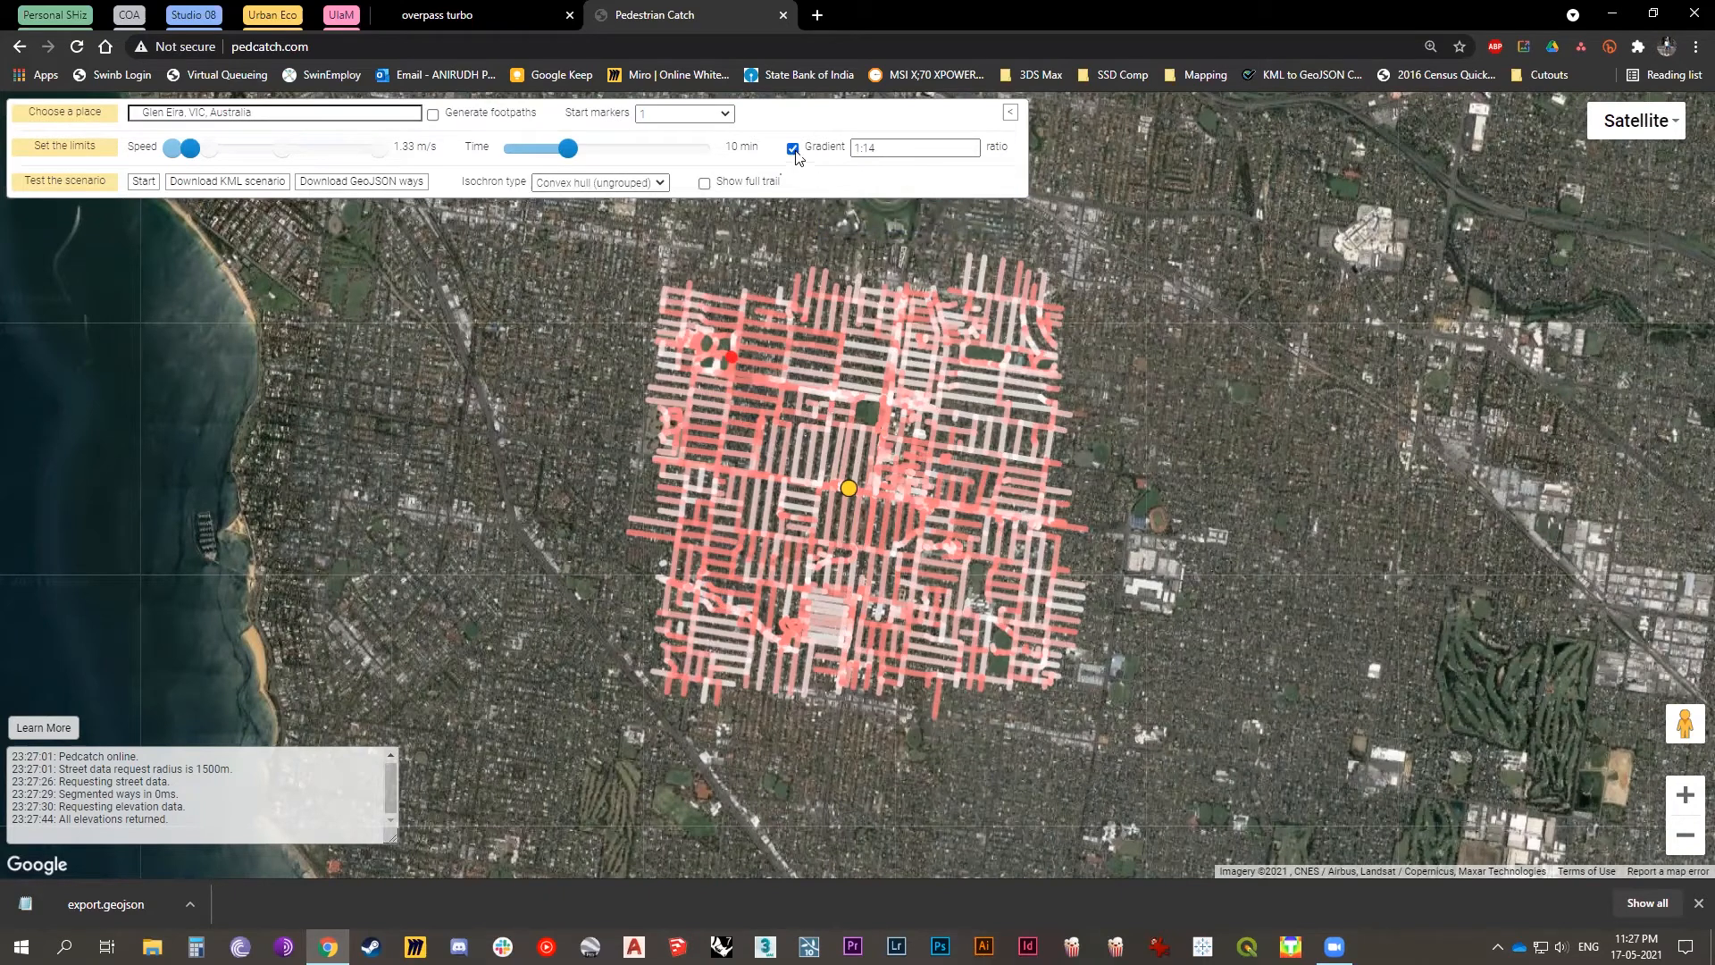
Inspect the street gradients around Glen Eira, then disable the gradient limit for the network.
scroll(867, 541, "down", 2)
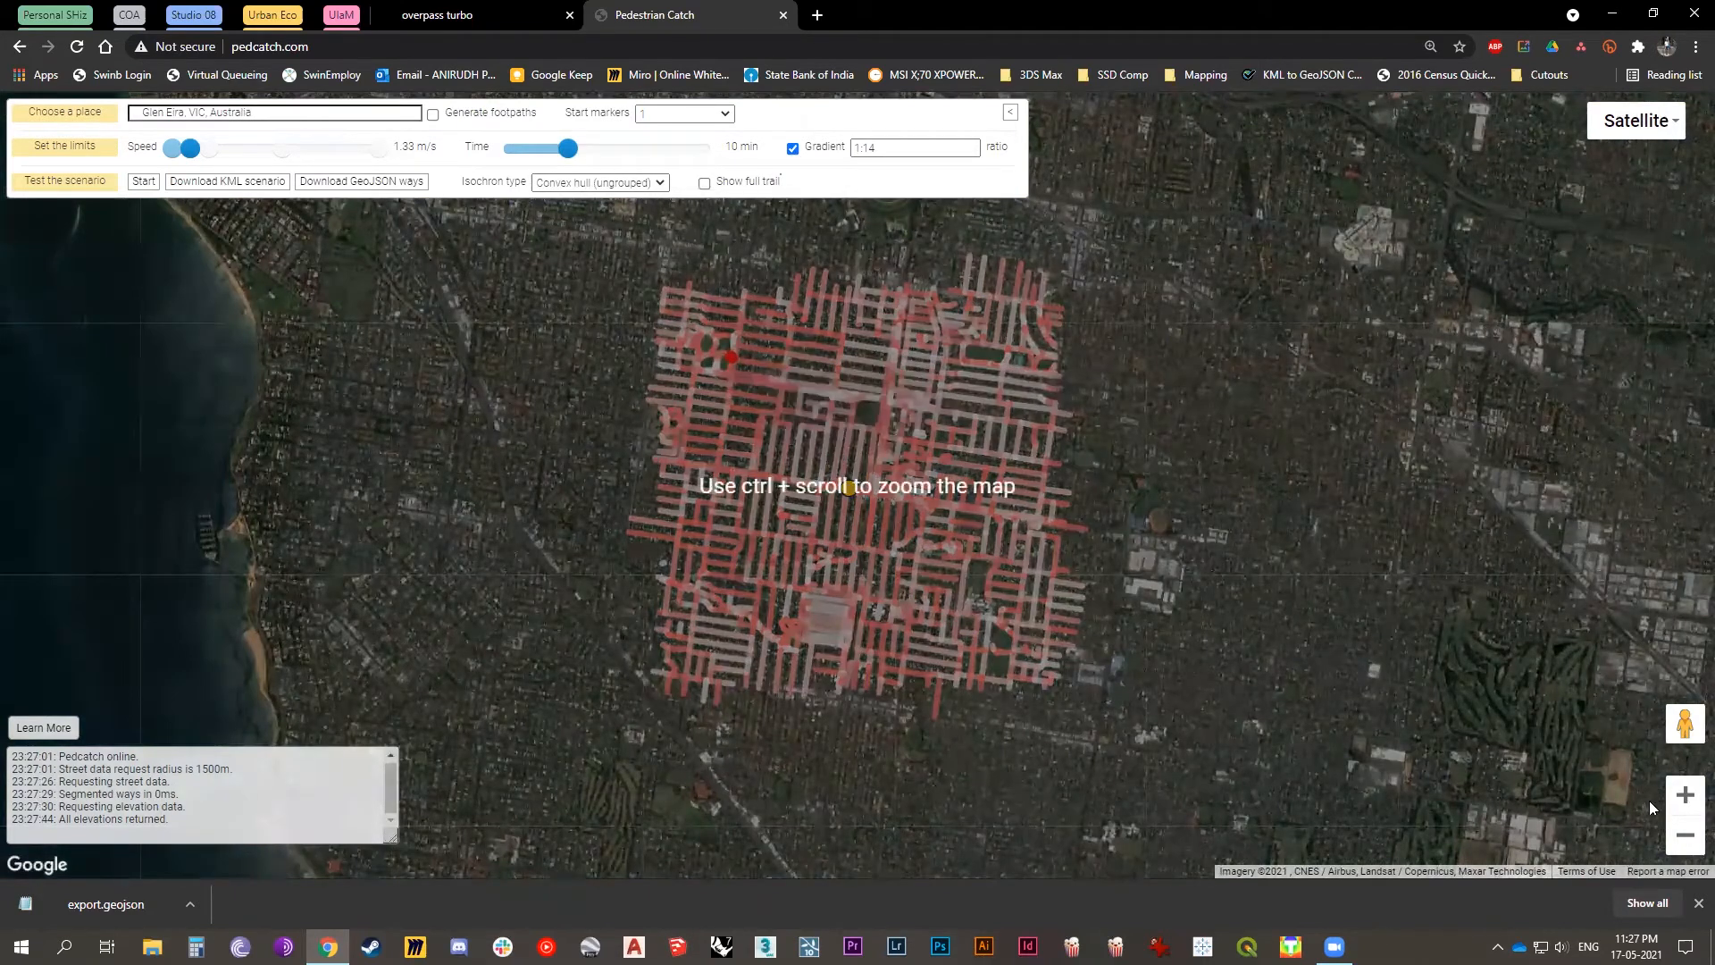
left_click(1685, 796)
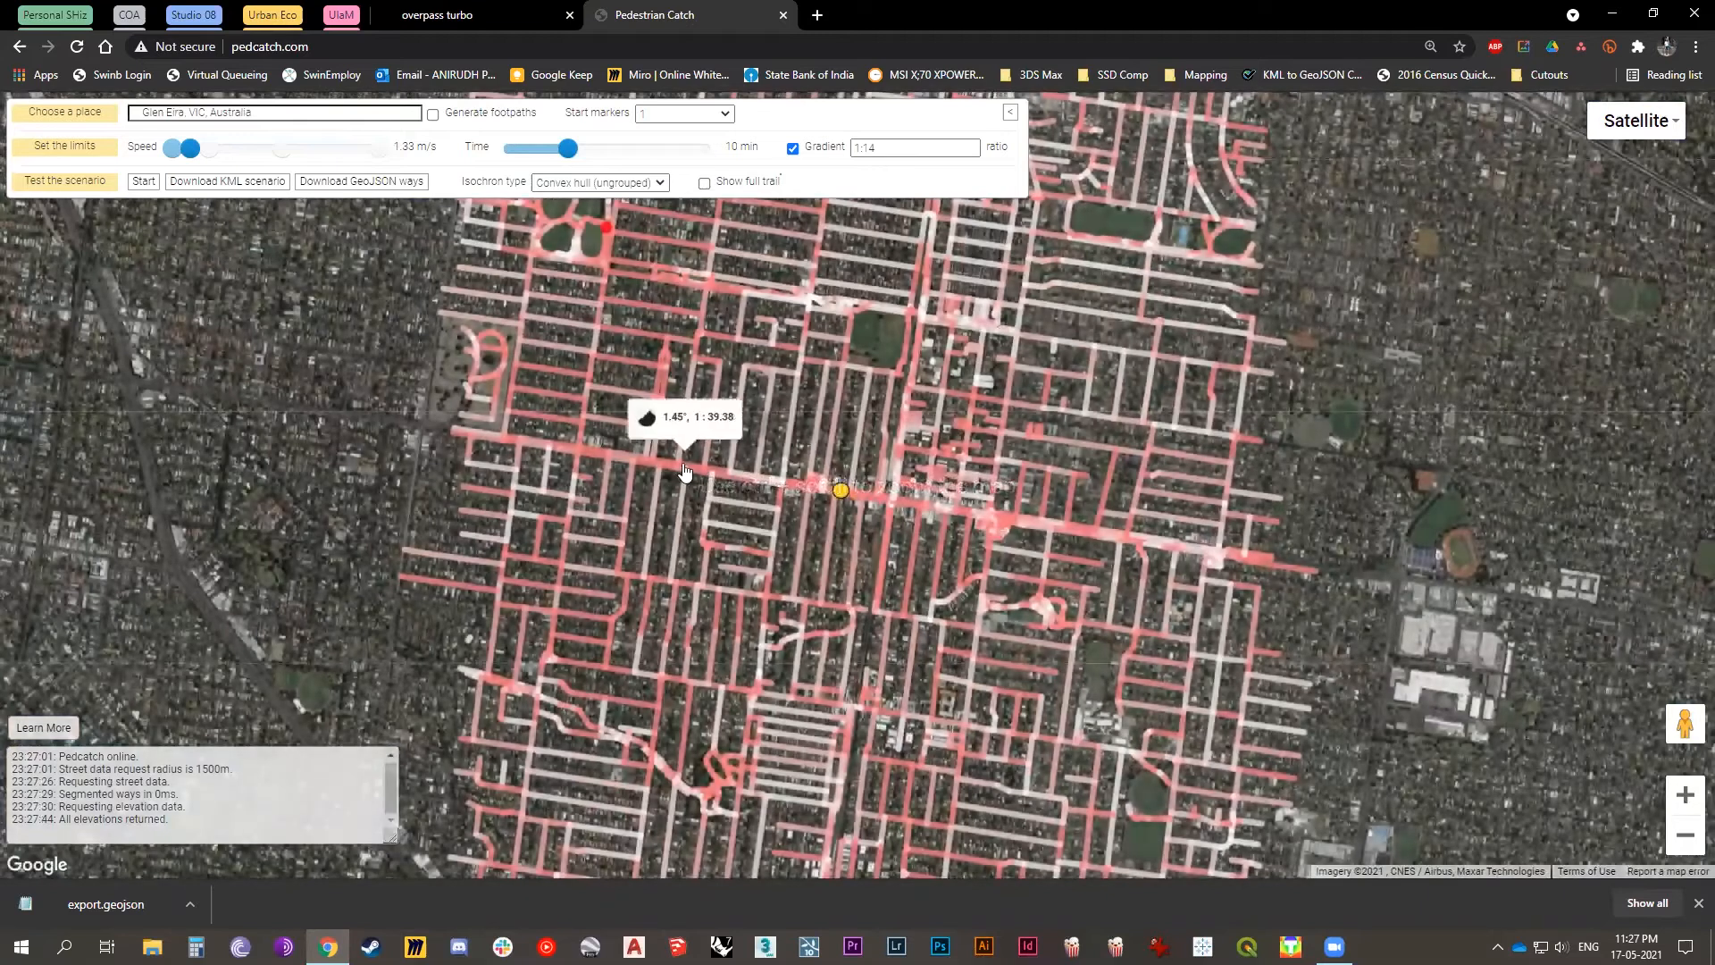
left_click_drag(608, 239, 638, 303)
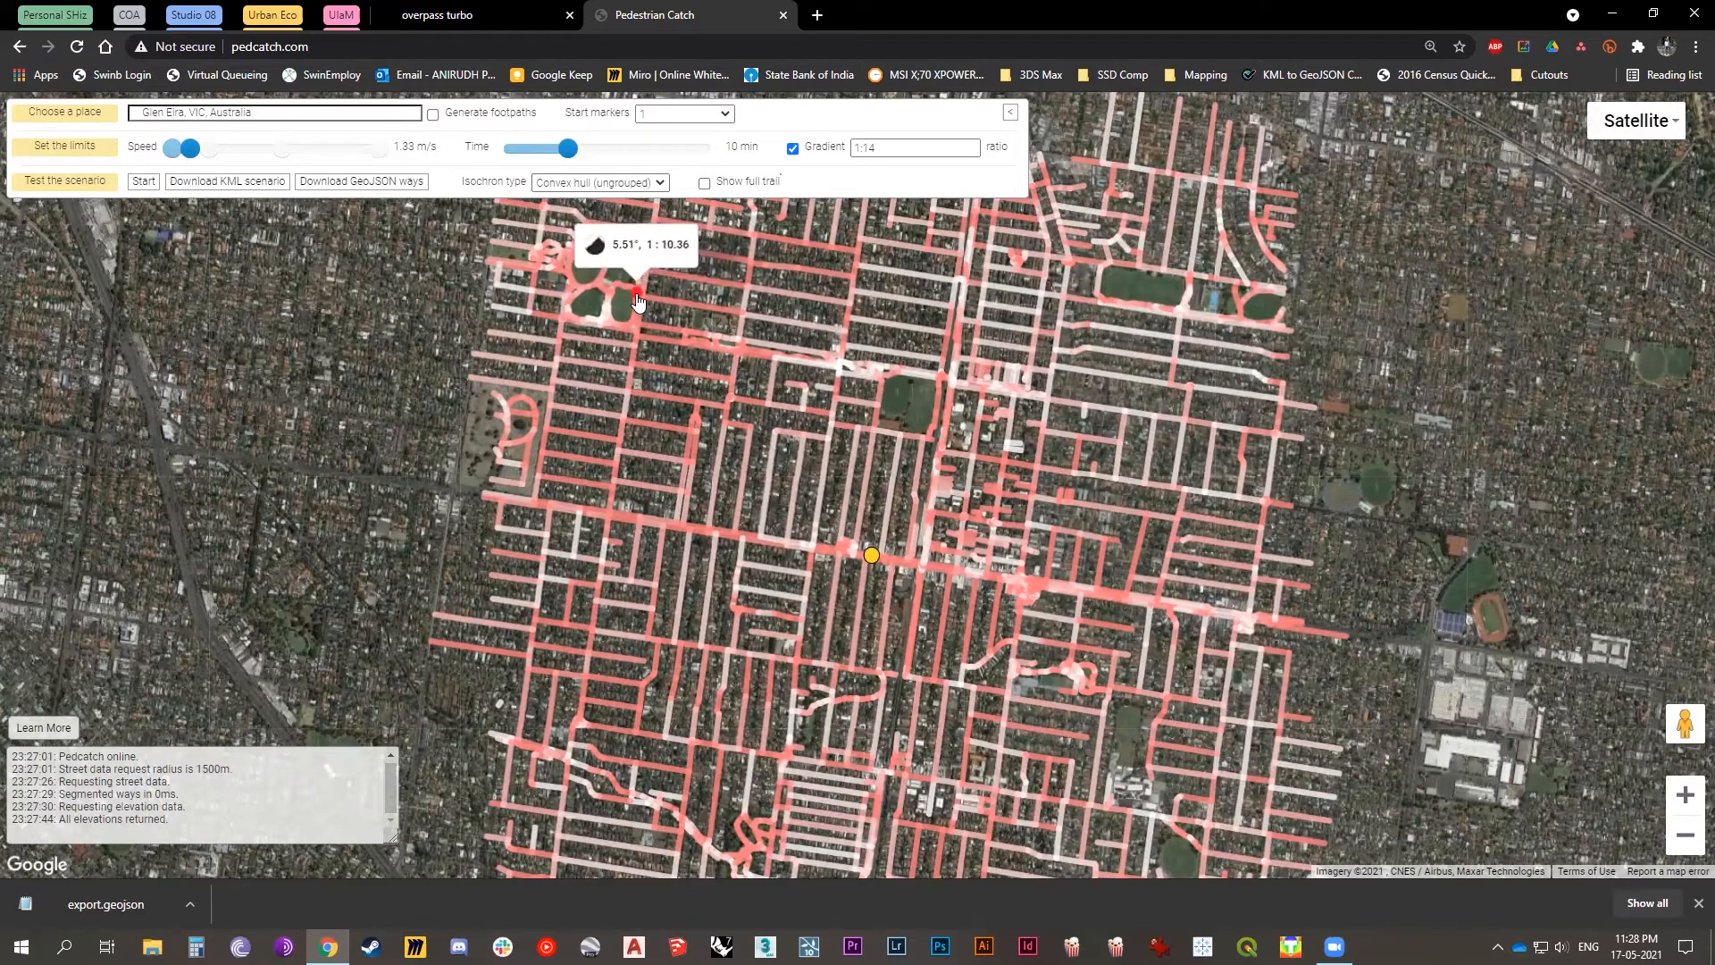
left_click(791, 149)
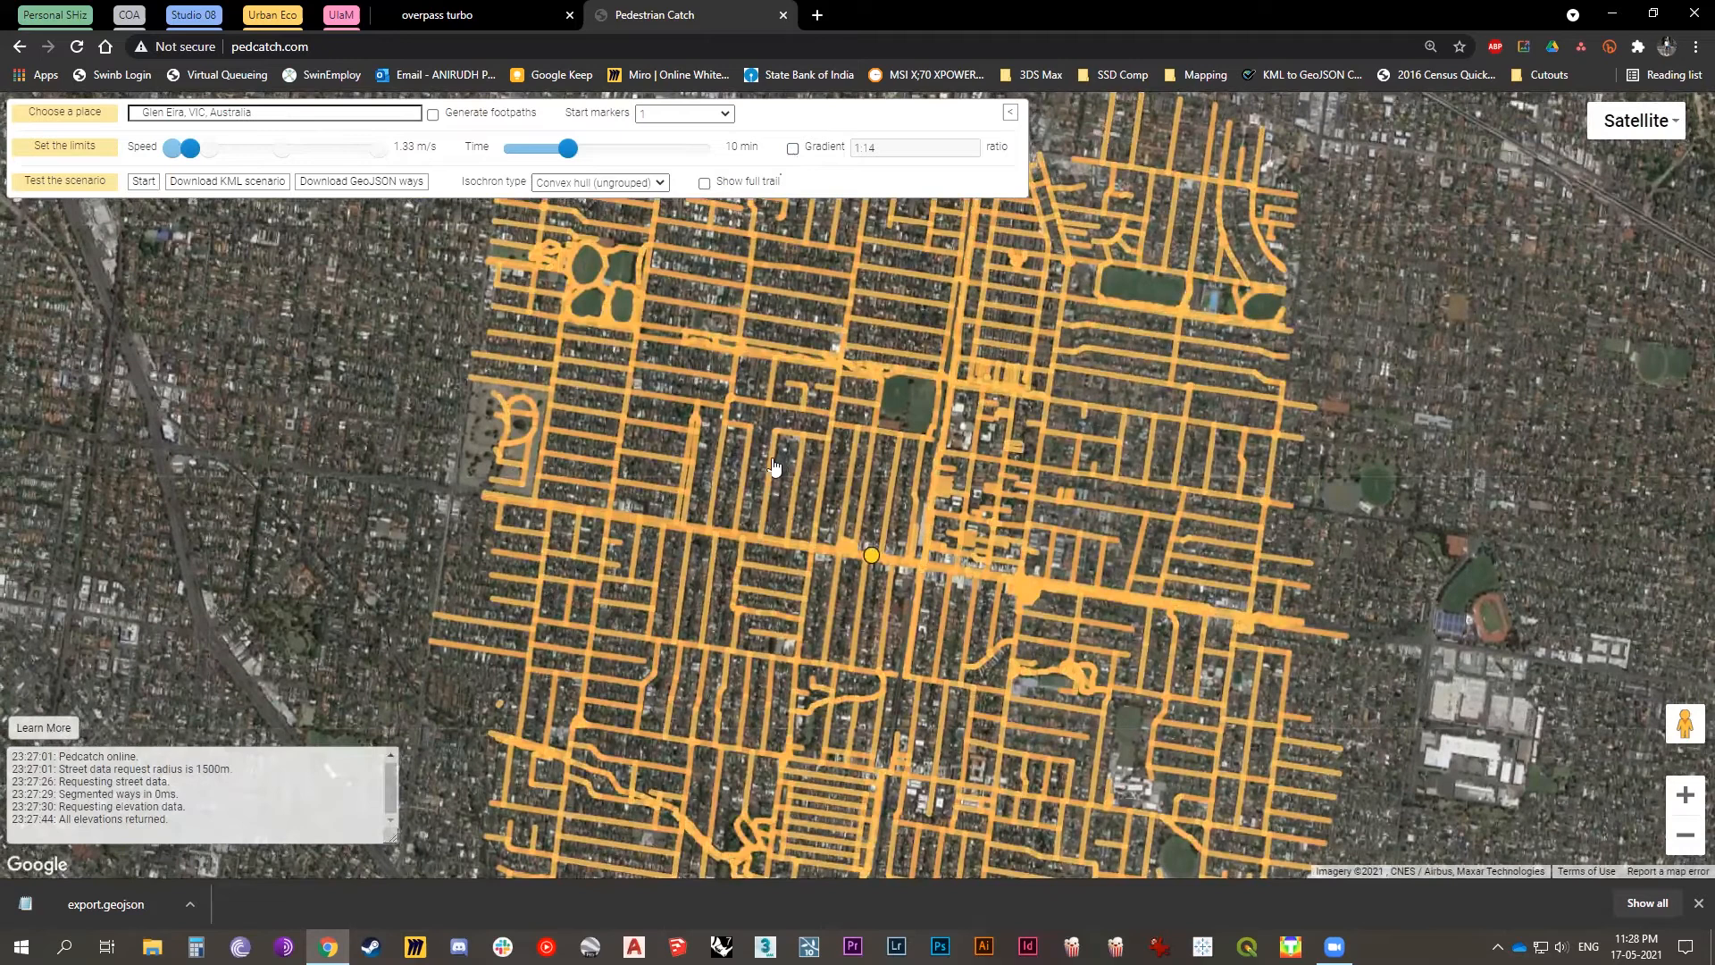
Load the street network around a point east of the current one, then overlay the supermarket locations from export.geojson on the map.
left_click_drag(776, 467, 717, 572)
left_click_drag(924, 627, 852, 505)
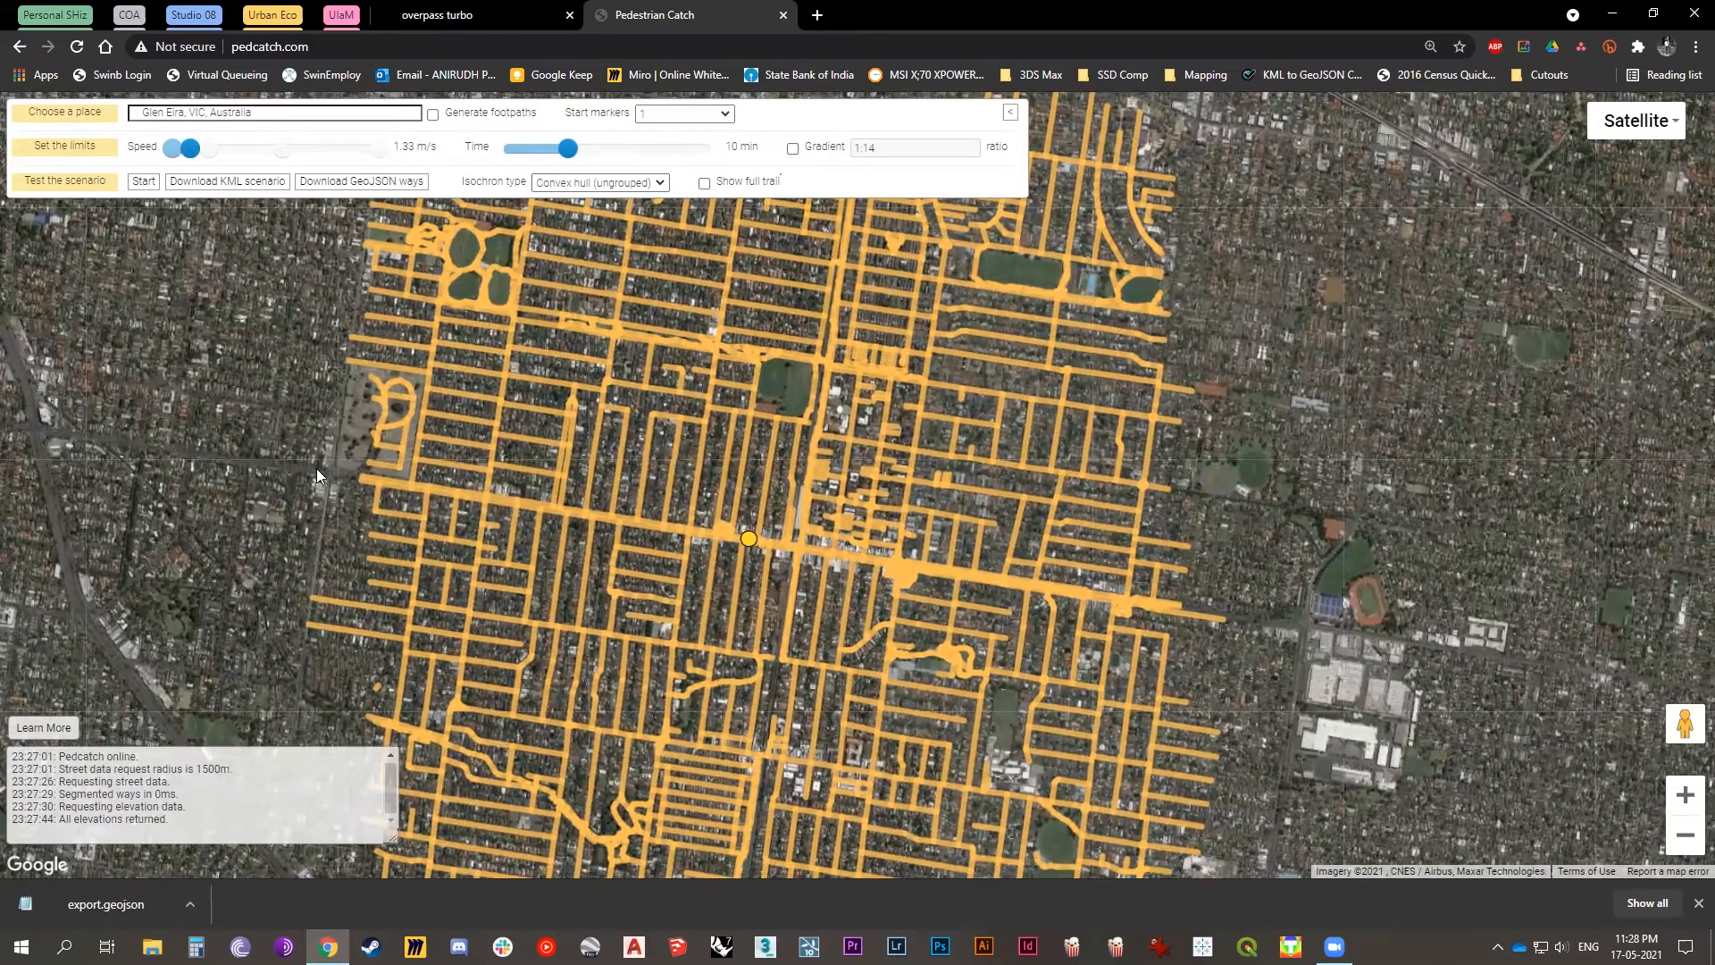
left_click(1683, 834)
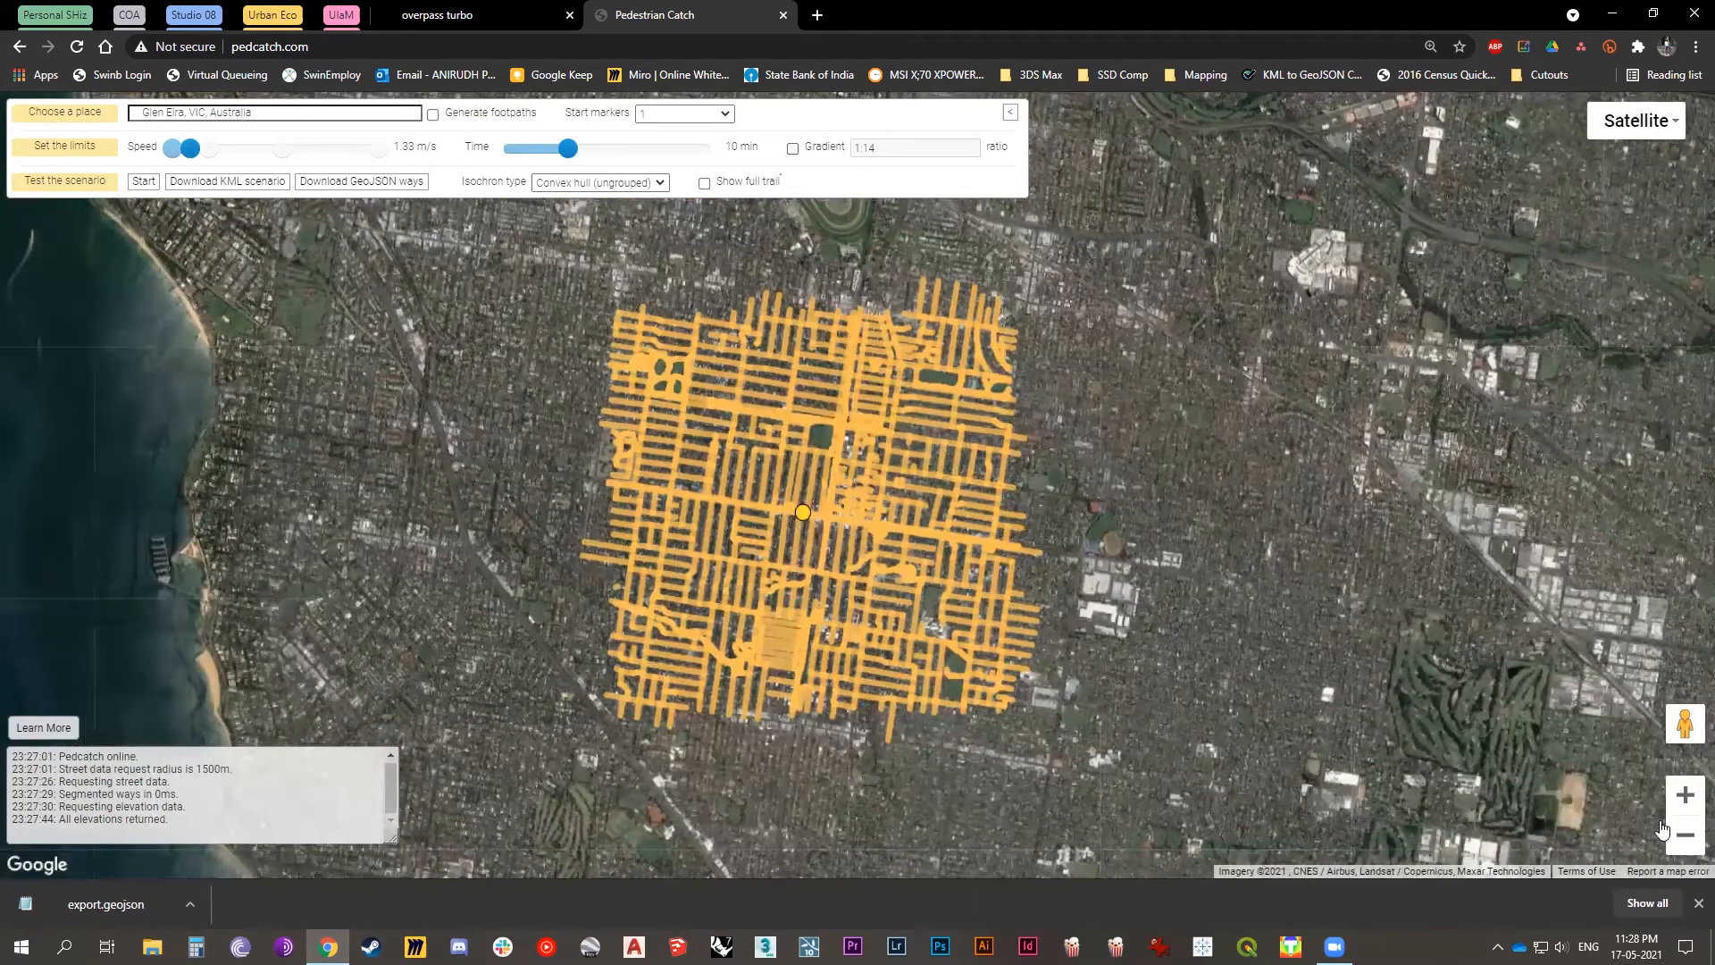
left_click(1212, 550)
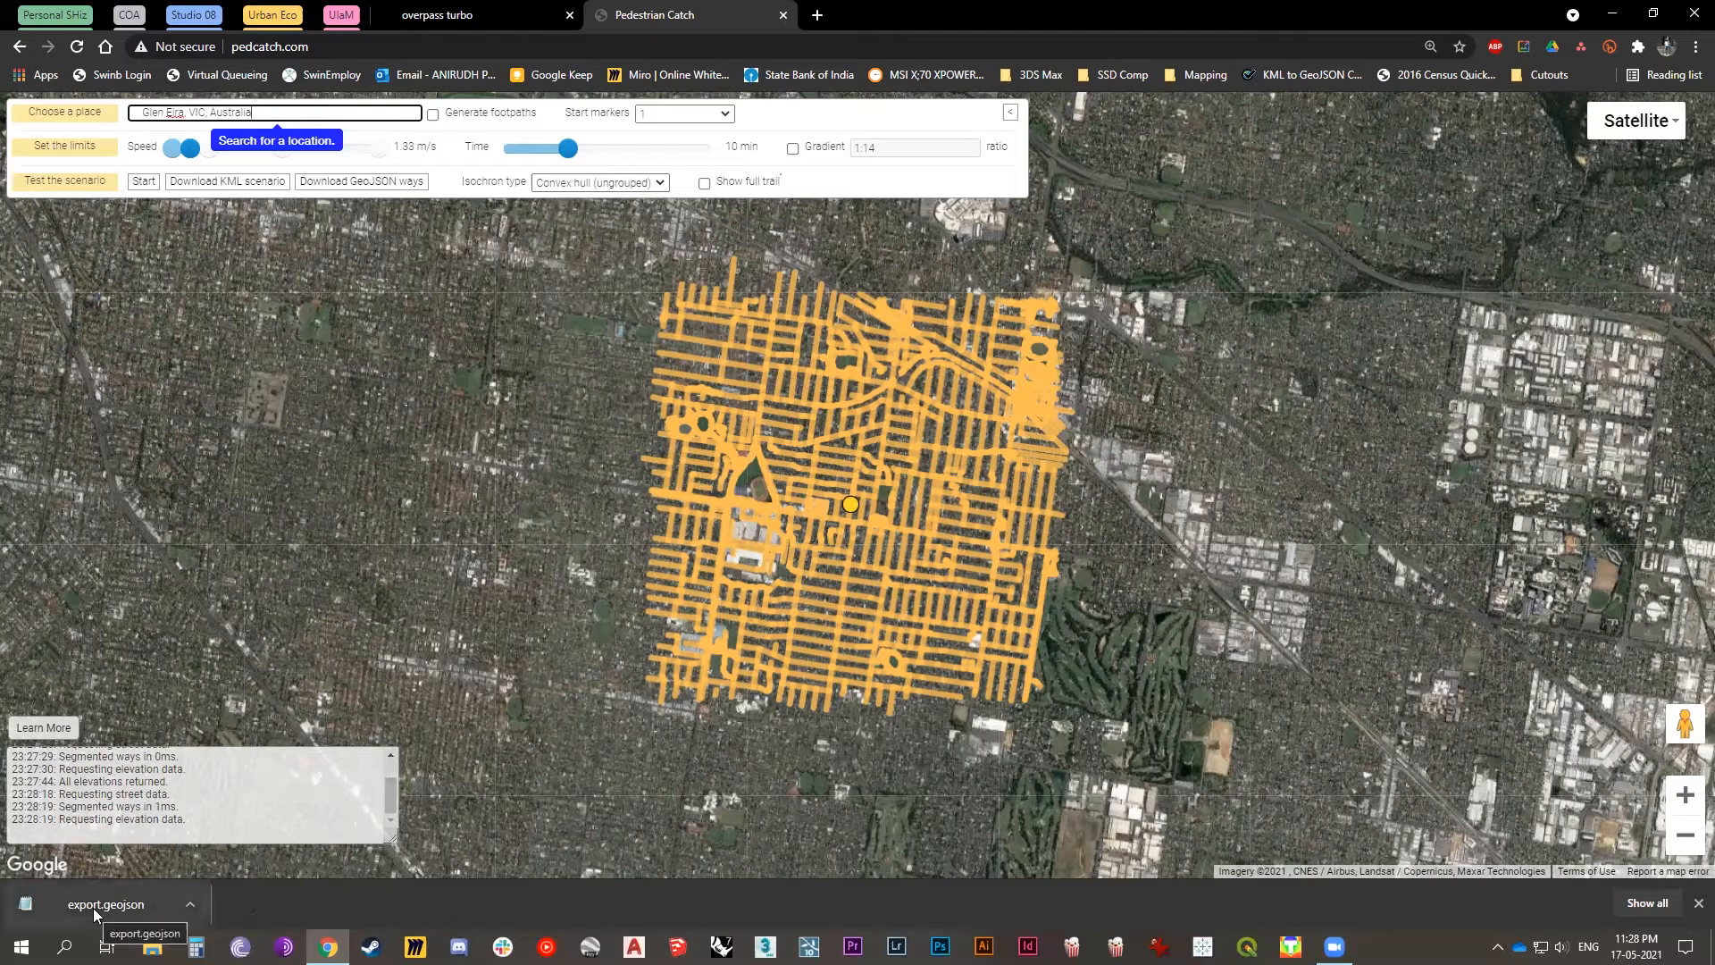
left_click_drag(108, 906, 688, 447)
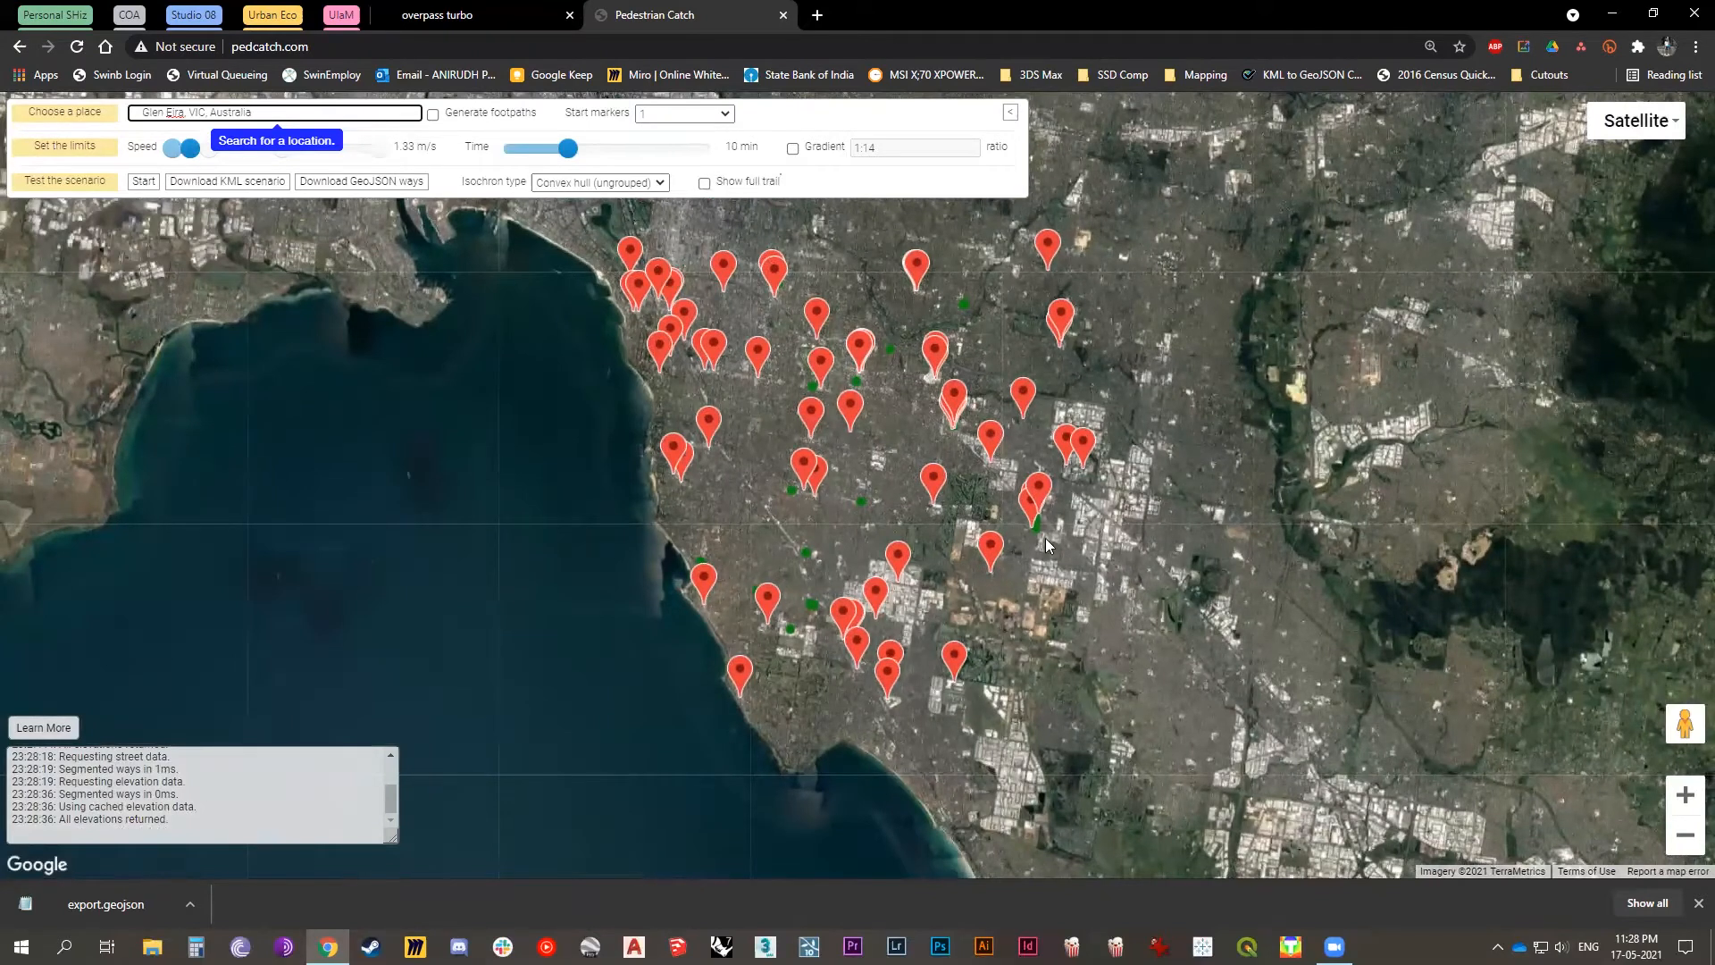
Load the street network around a point among the supermarket pins near the coast, beside the main diagonal road.
left_click_drag(802, 431, 929, 637)
left_click(1678, 798)
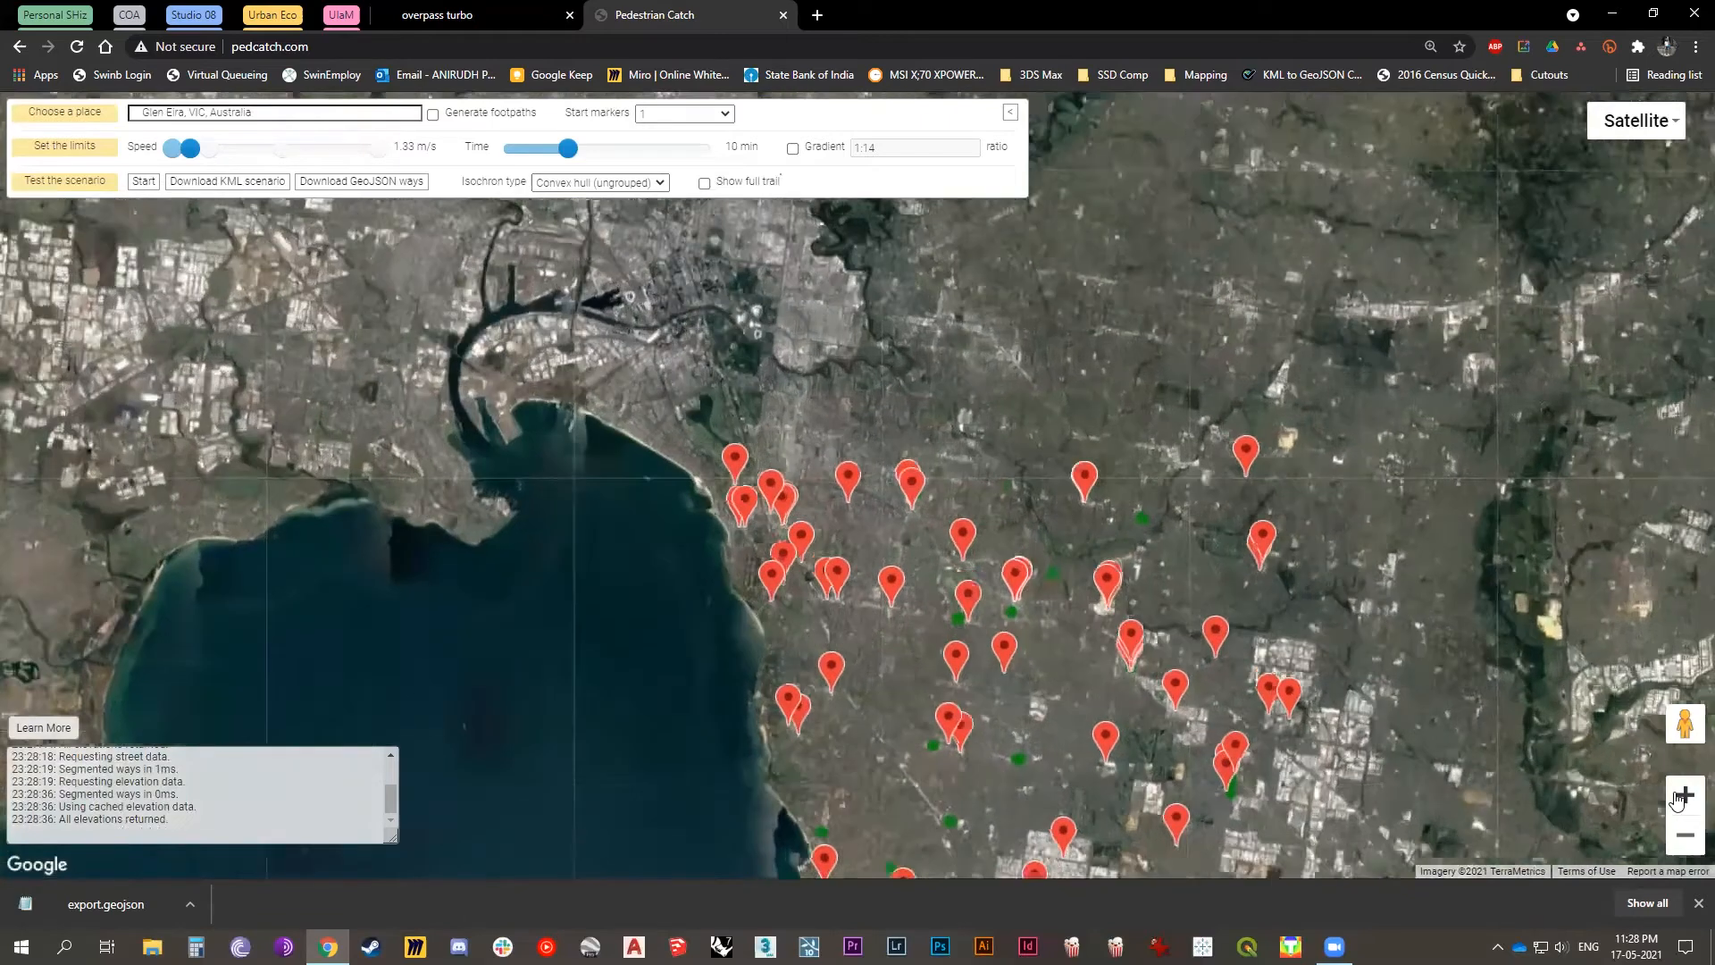
left_click(1678, 798)
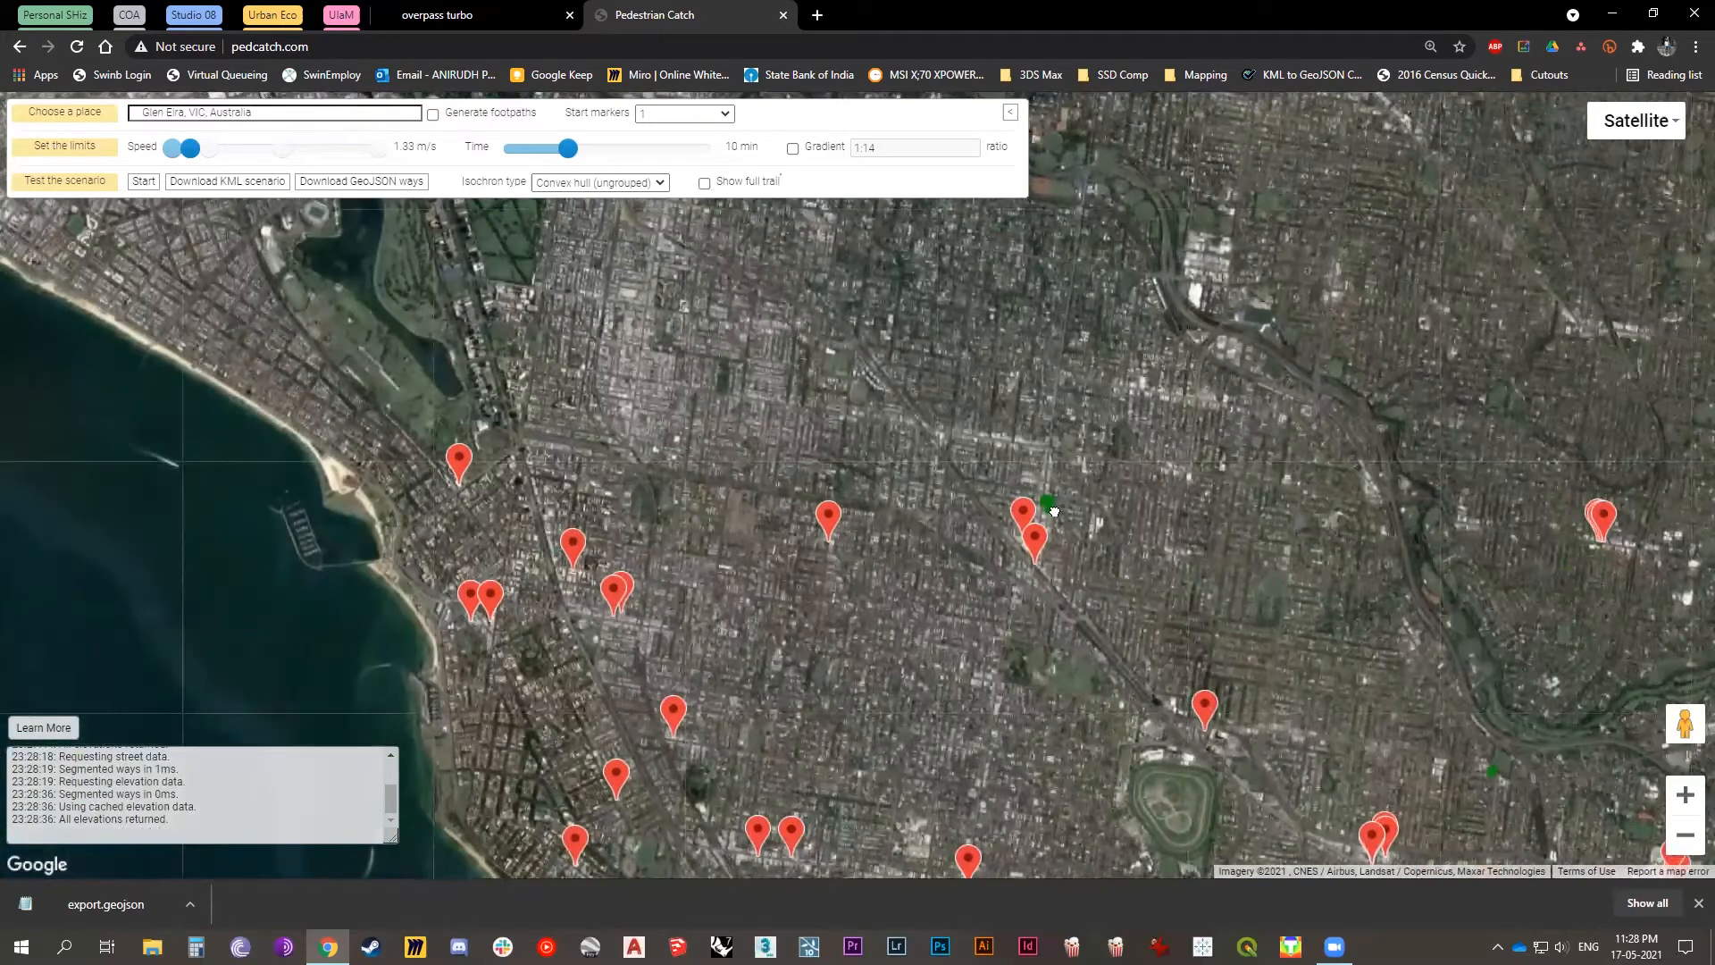
left_click_drag(486, 699, 683, 511)
left_click(1683, 796)
left_click_drag(806, 734, 841, 536)
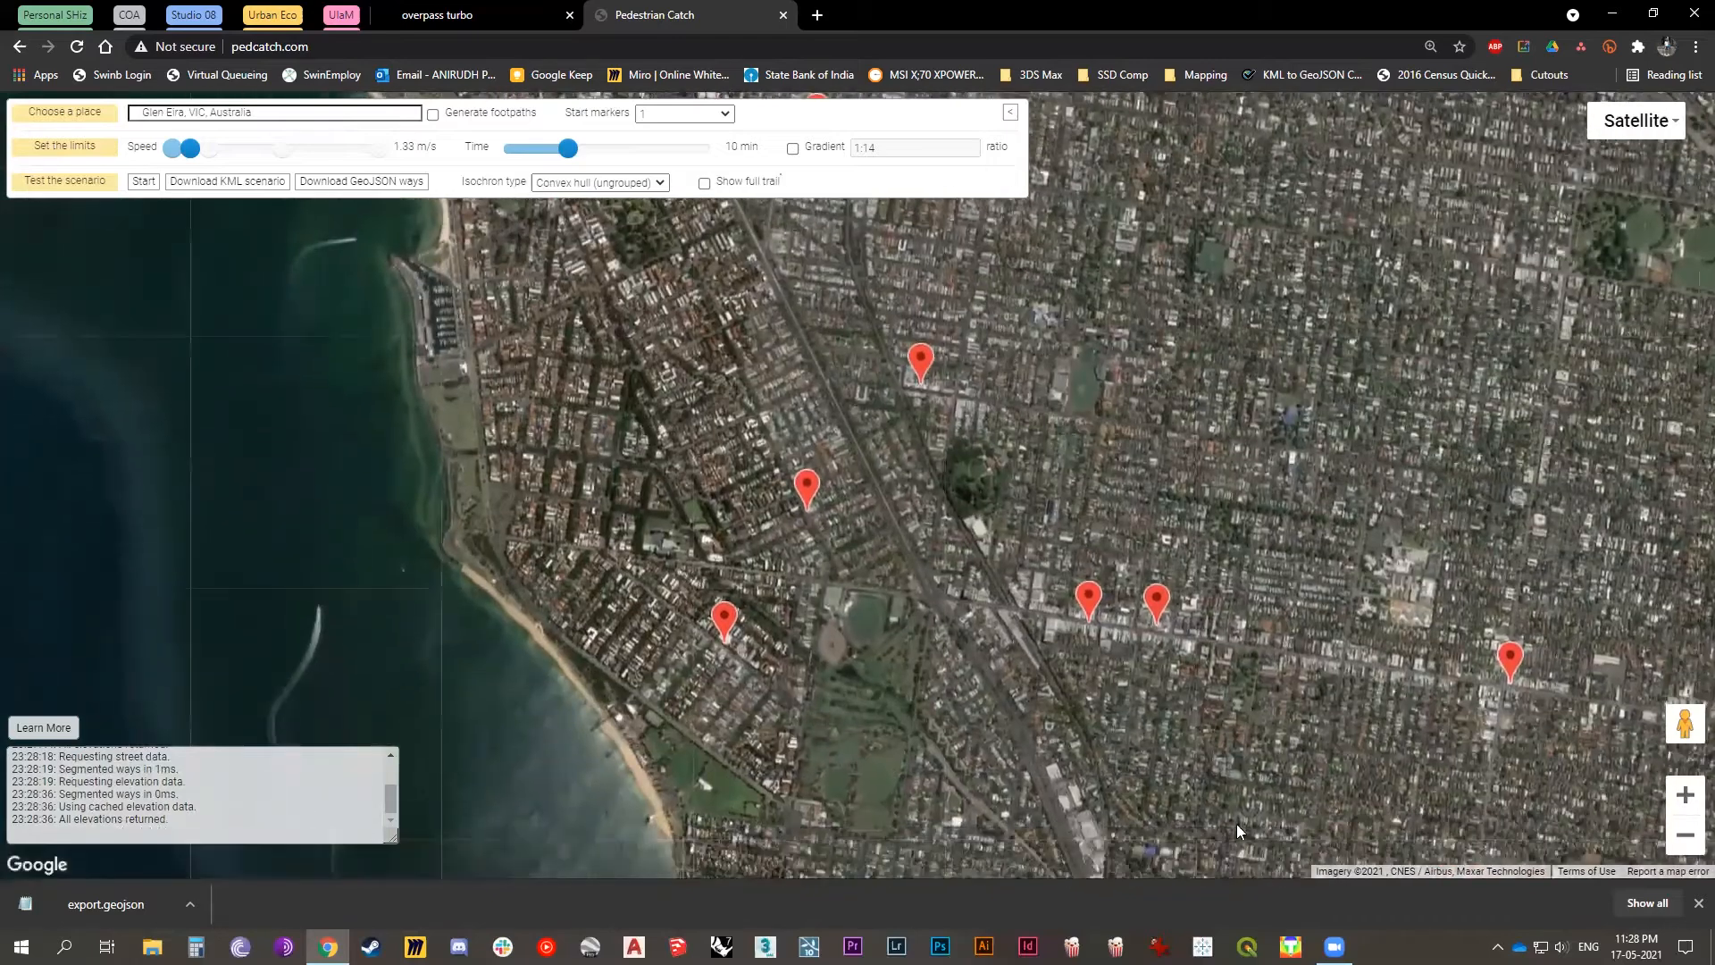
left_click(945, 559)
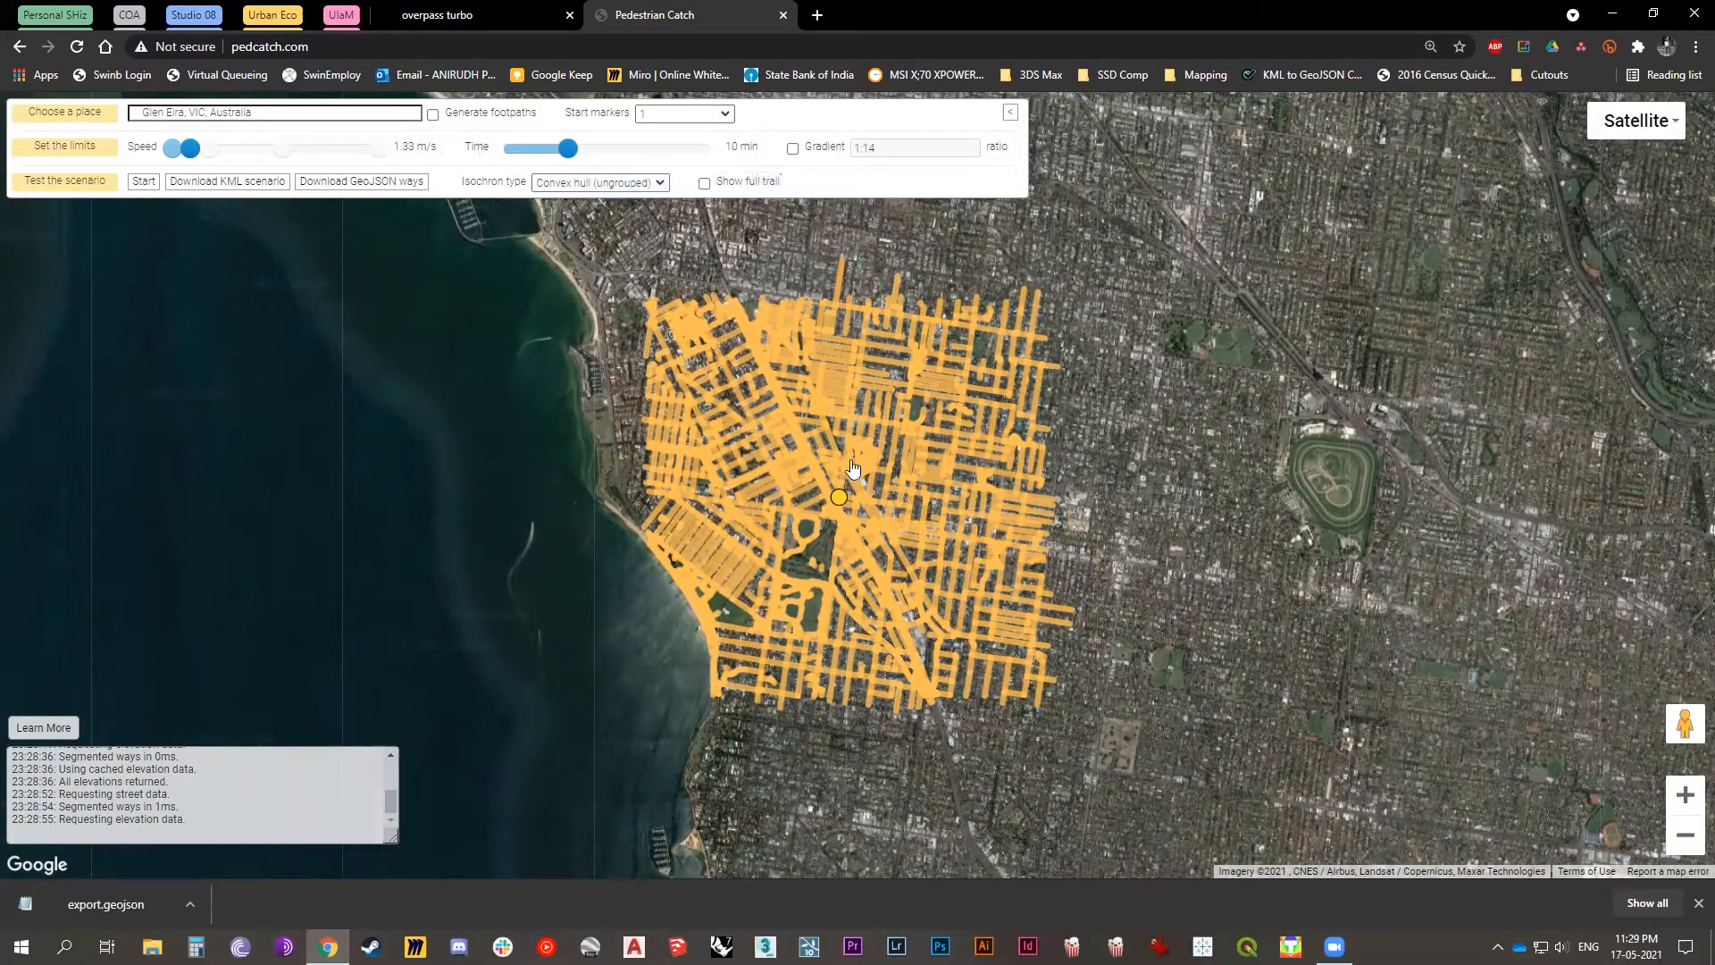
Set the number of start markers to 3 (experimental) and place them at three separate supermarket locations within the street network.
left_click_drag(838, 505, 755, 378)
left_click(1685, 797)
left_click_drag(728, 298, 781, 261)
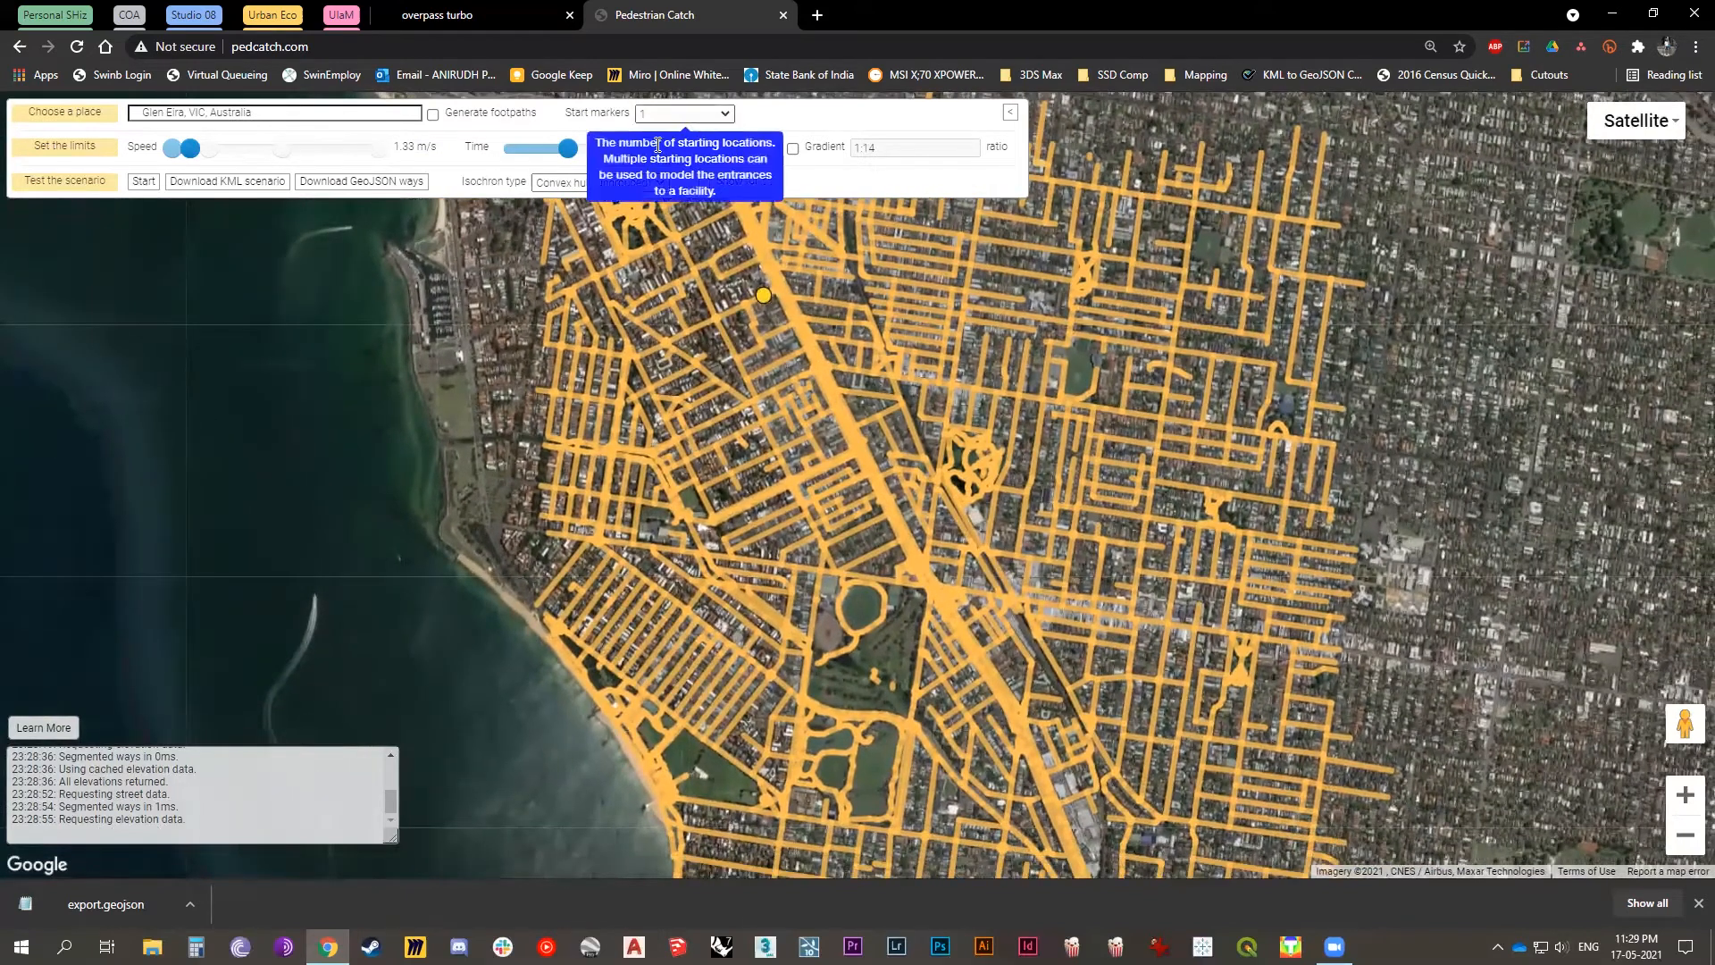
left_click(657, 145)
mouse_move(769, 293)
left_mouse_down()
mouse_move(1141, 472)
mouse_move(1162, 531)
left_mouse_up()
mouse_move(769, 293)
left_mouse_down()
mouse_move(737, 626)
mouse_move(756, 593)
left_mouse_up()
mouse_move(740, 696)
left_mouse_down()
mouse_move(708, 698)
mouse_move(722, 698)
left_mouse_up()
left_click_drag(1143, 525, 1134, 644)
left_click(684, 159)
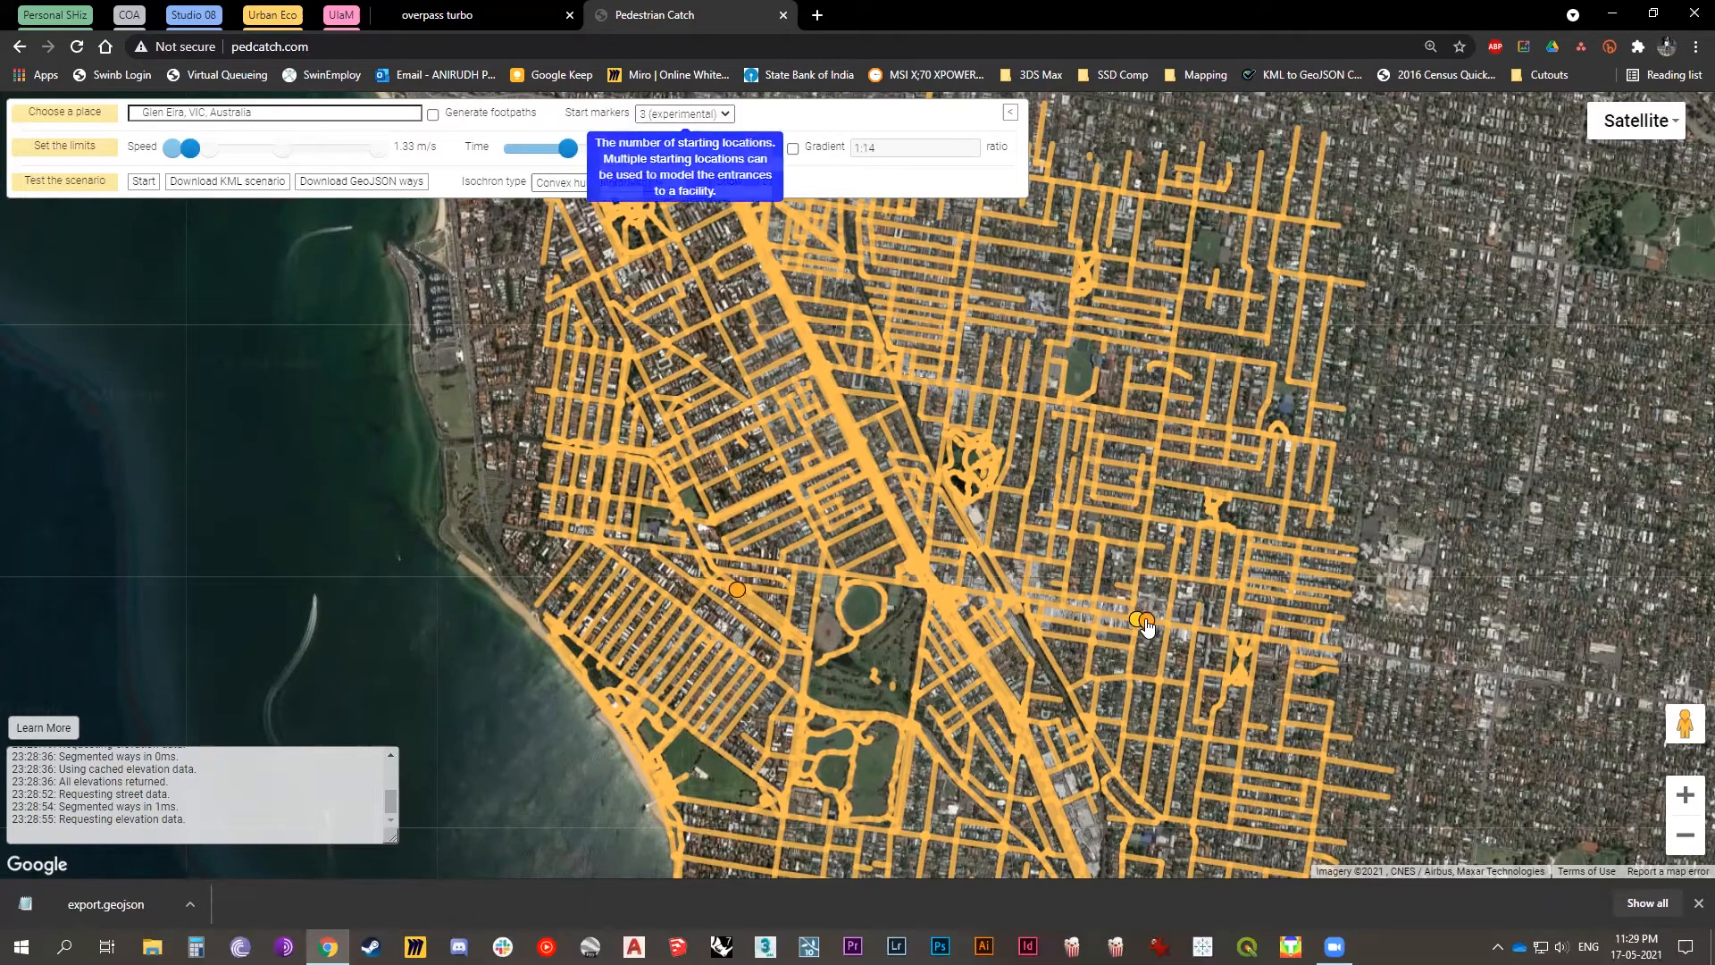
left_click_drag(857, 351, 873, 337)
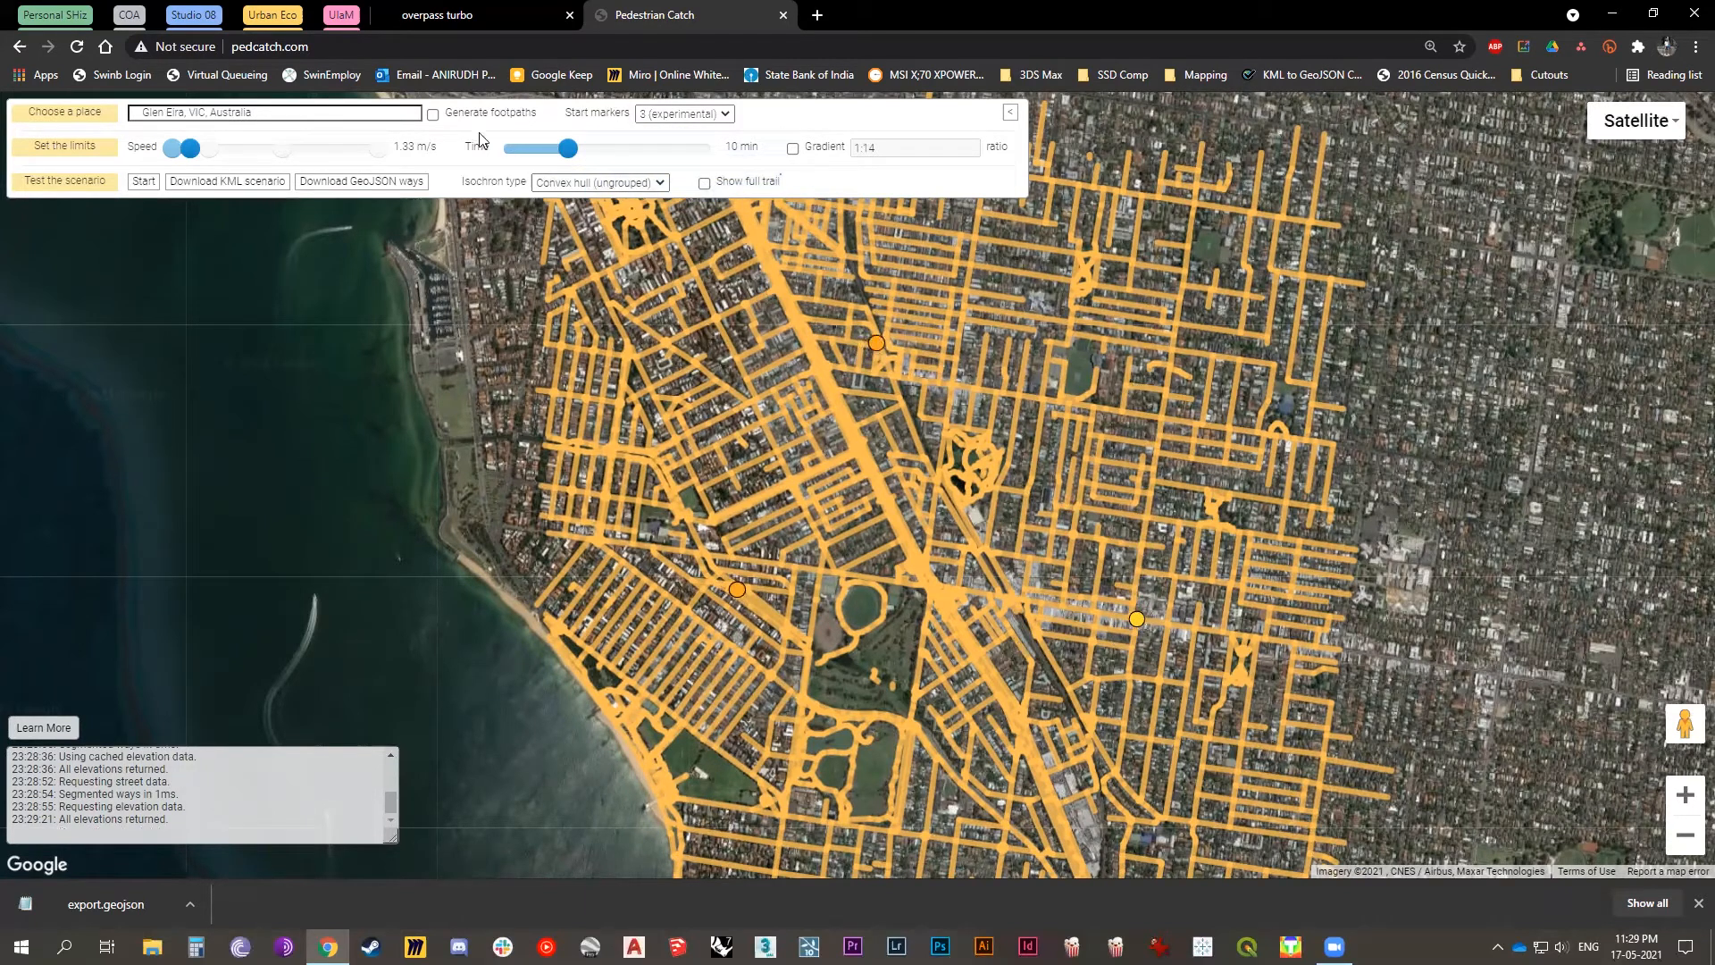
Configure a 5 min time limit, Offset buffer (50m) isochrons and generated footpaths, then run the catchment scenario.
left_click_drag(567, 149, 537, 156)
left_click_drag(840, 528, 791, 534)
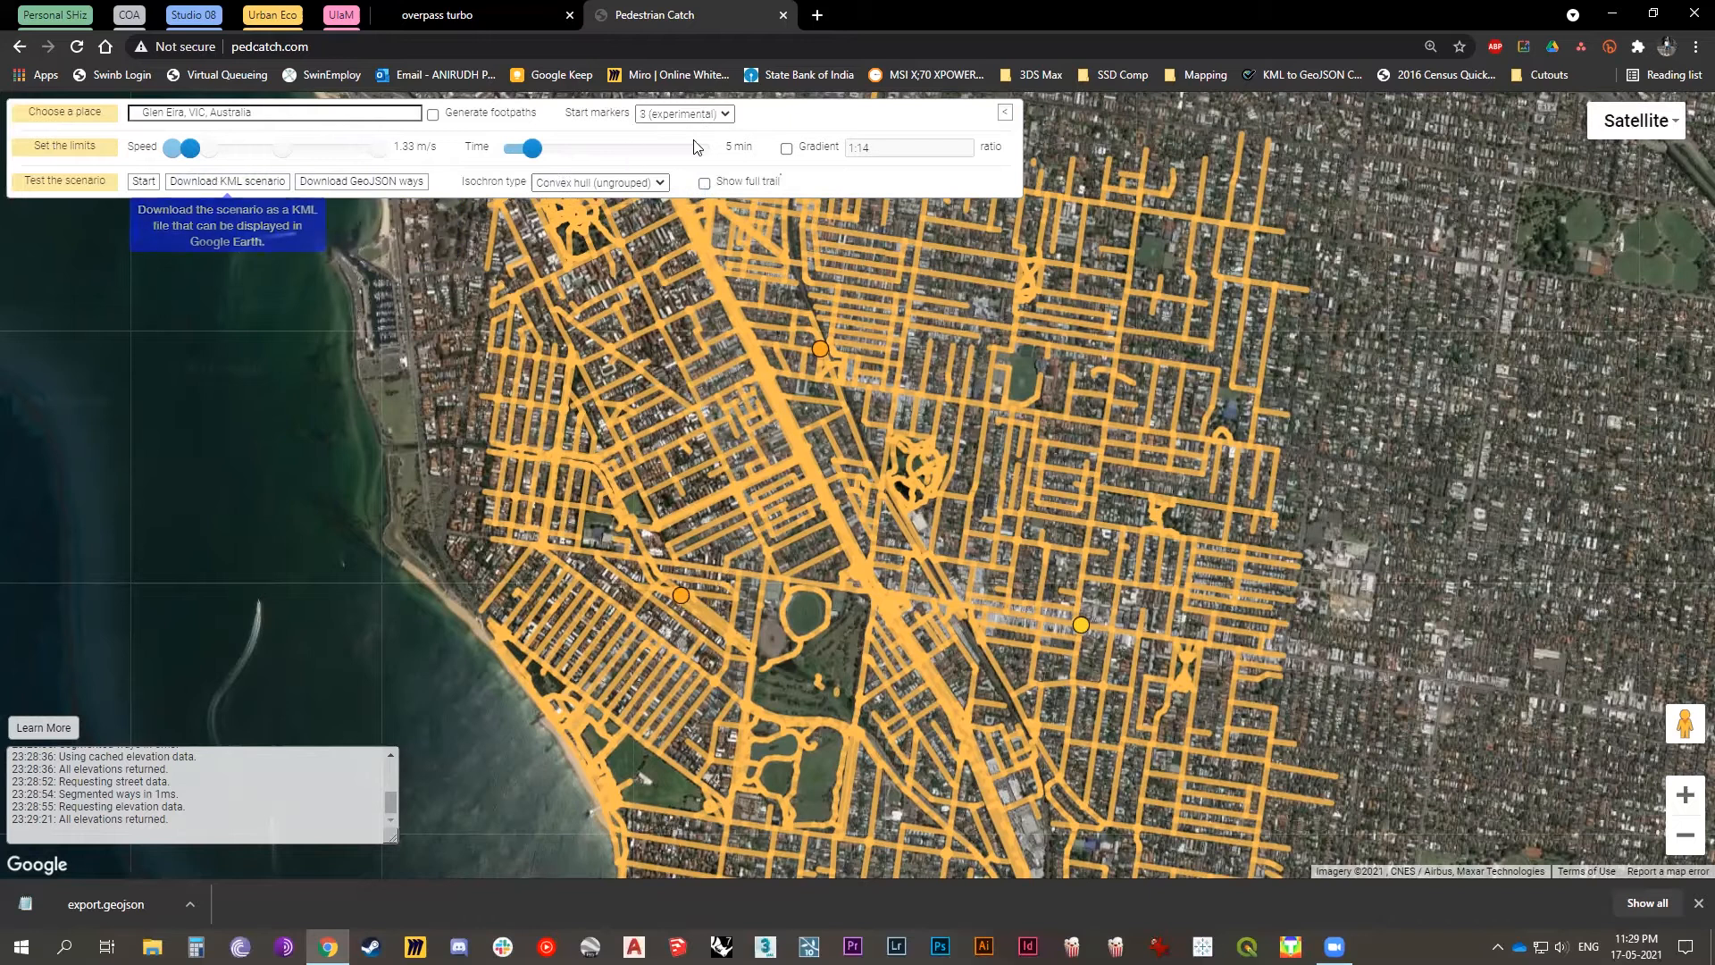
left_click(627, 183)
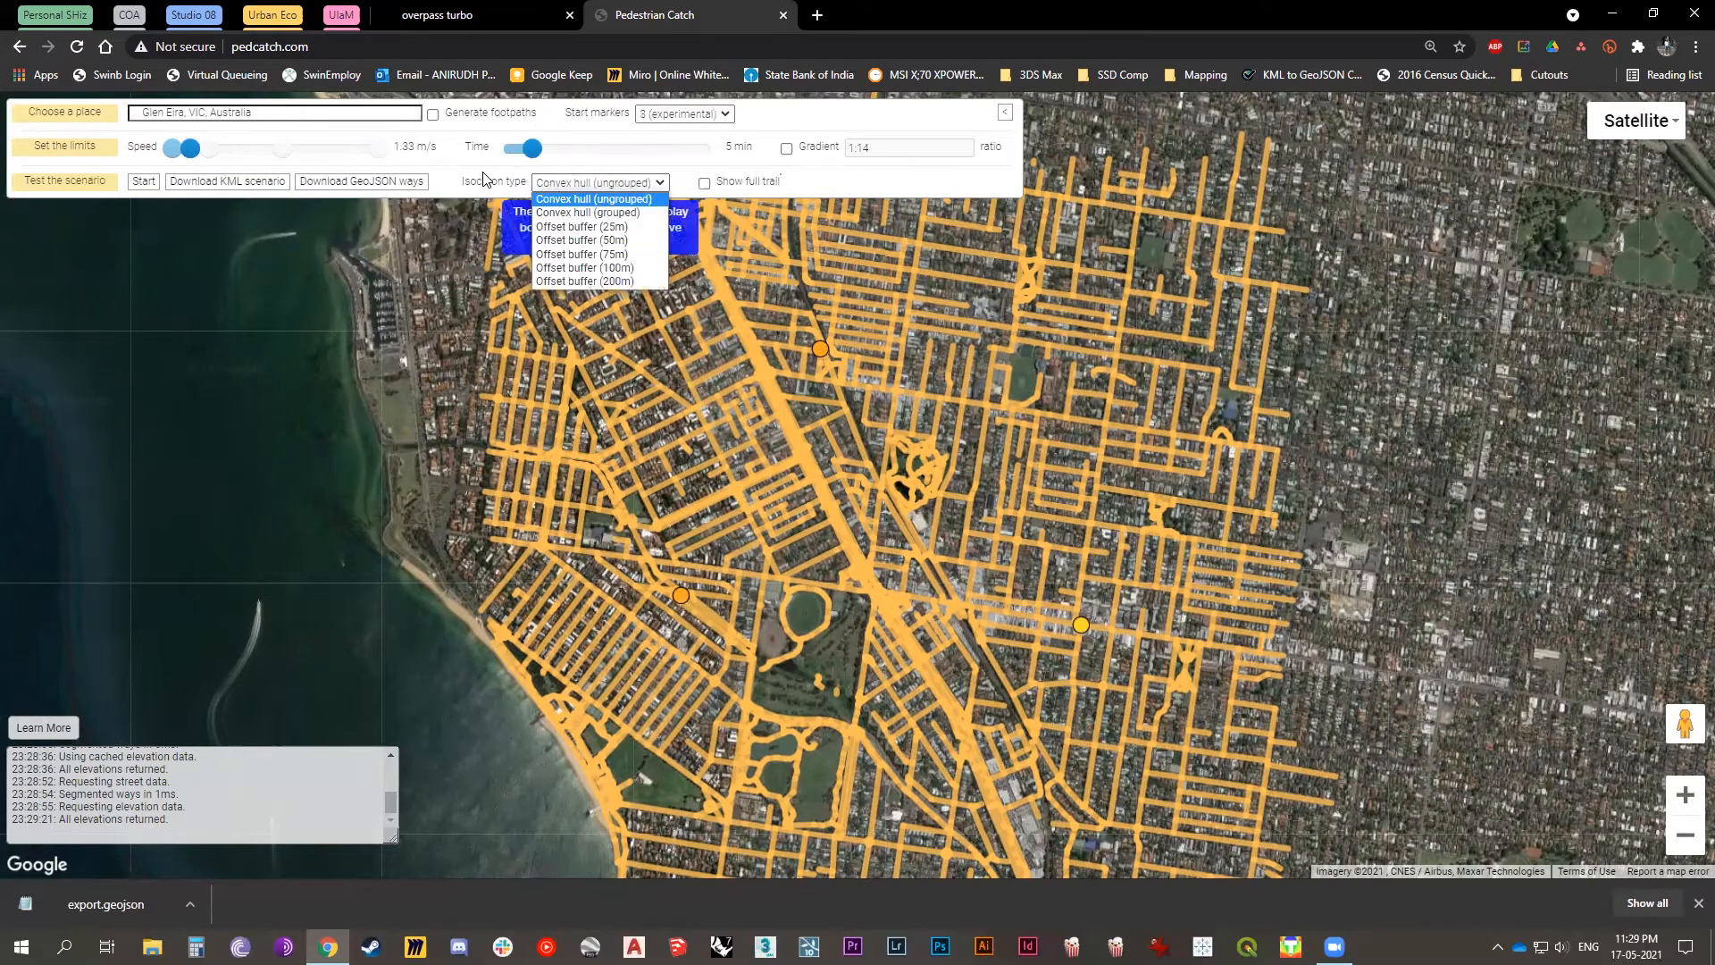
left_click(596, 242)
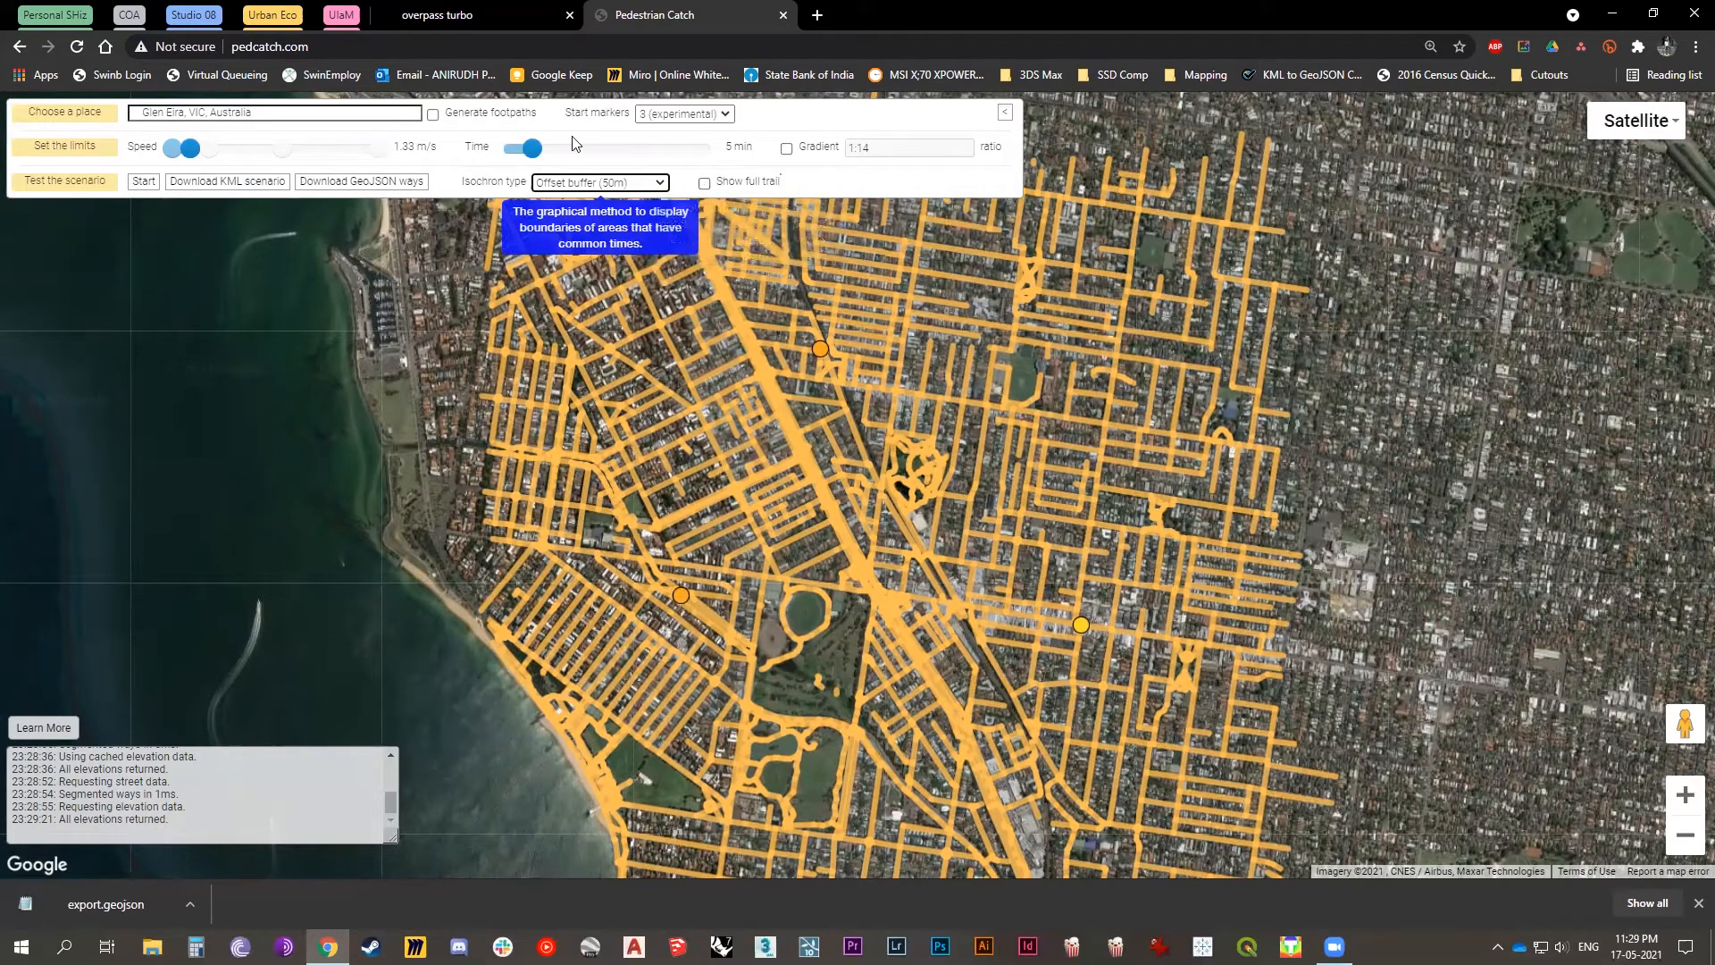
left_click(434, 115)
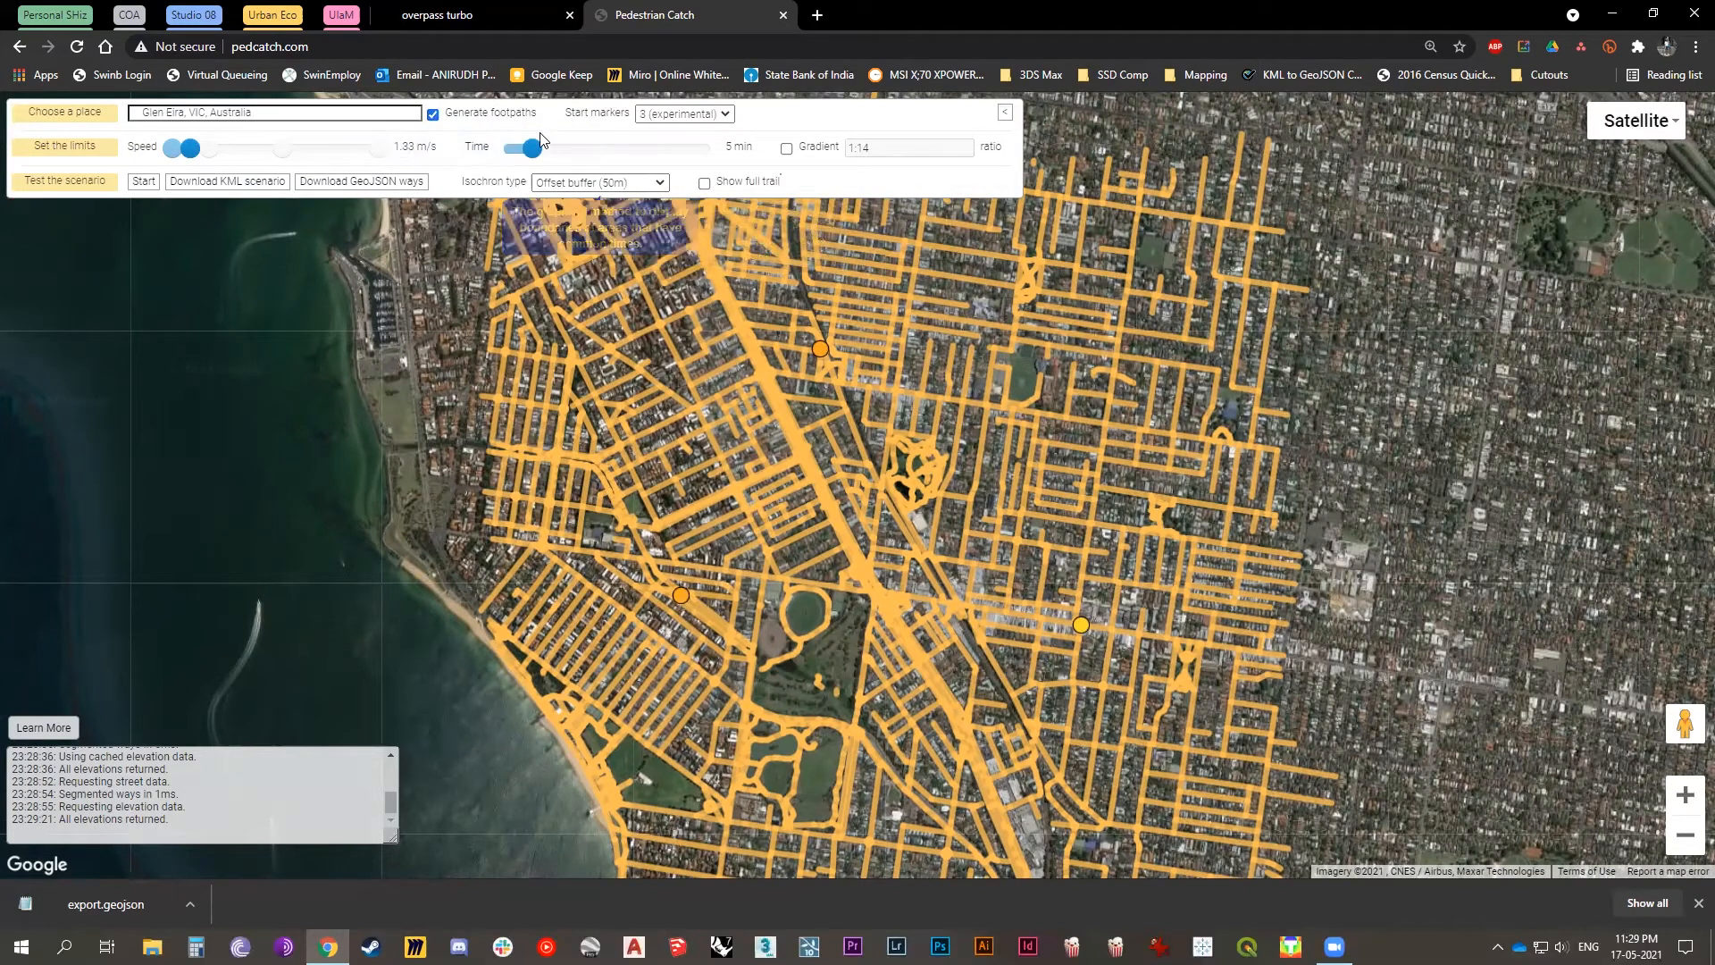
left_click(142, 183)
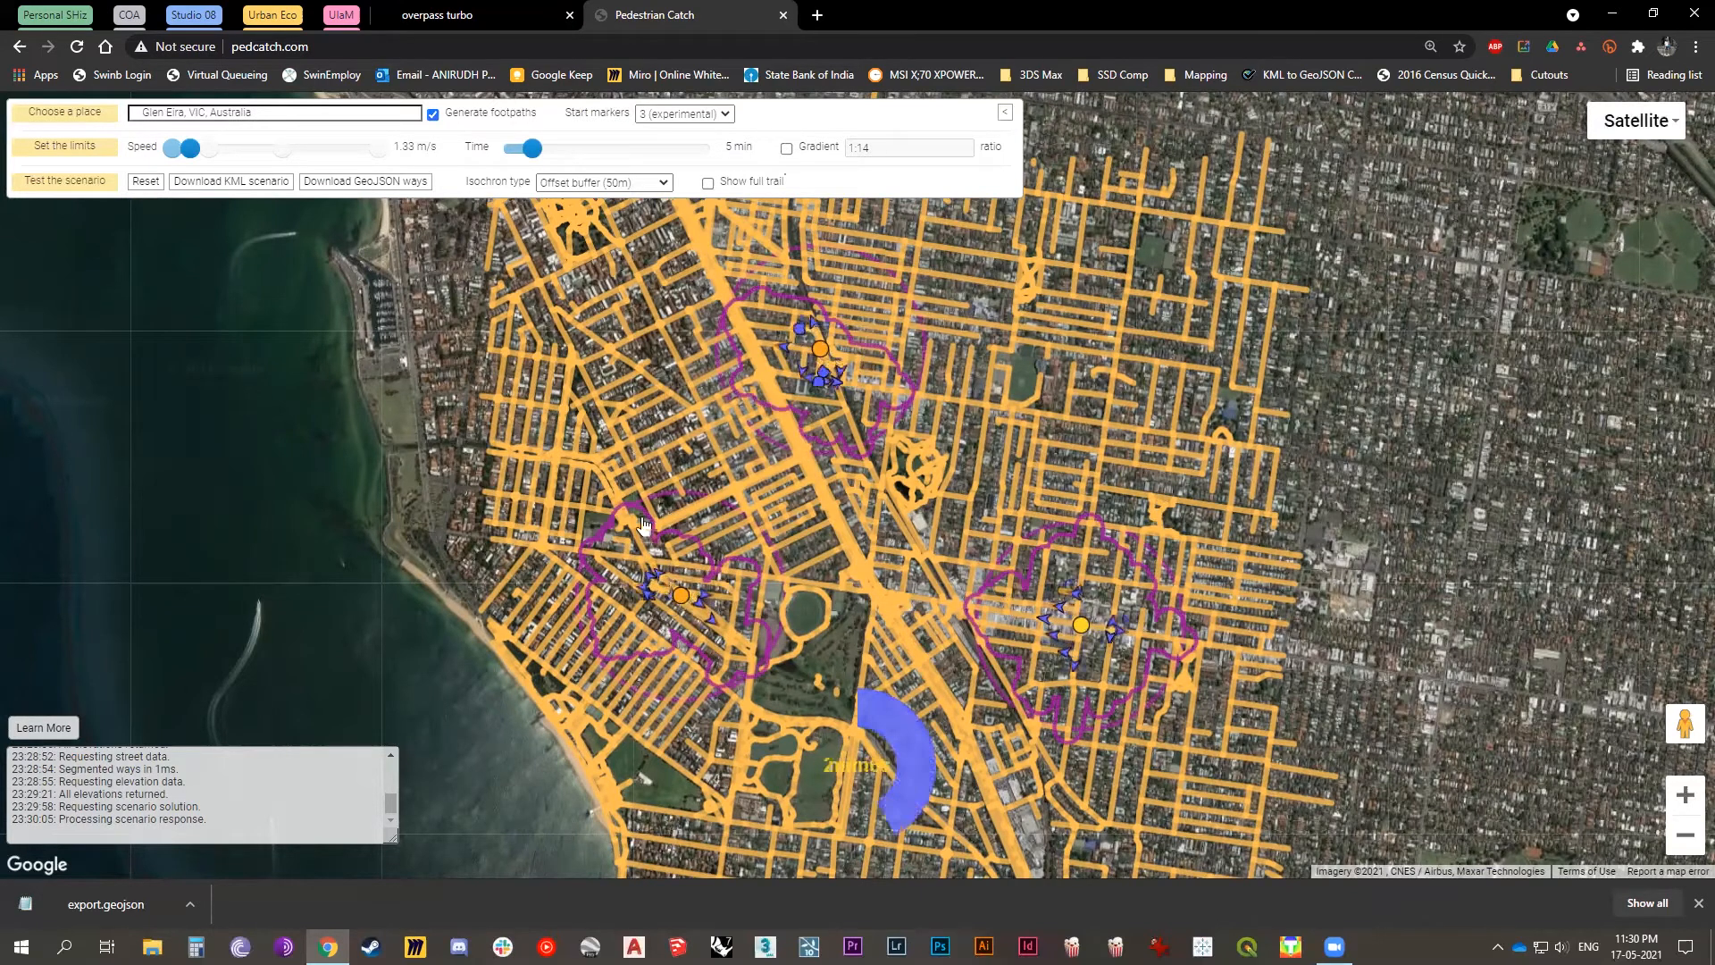
Examine the walking catchment around the start marker nearest the coast up close, then all three catchments together.
scroll(626, 589, "up", 2)
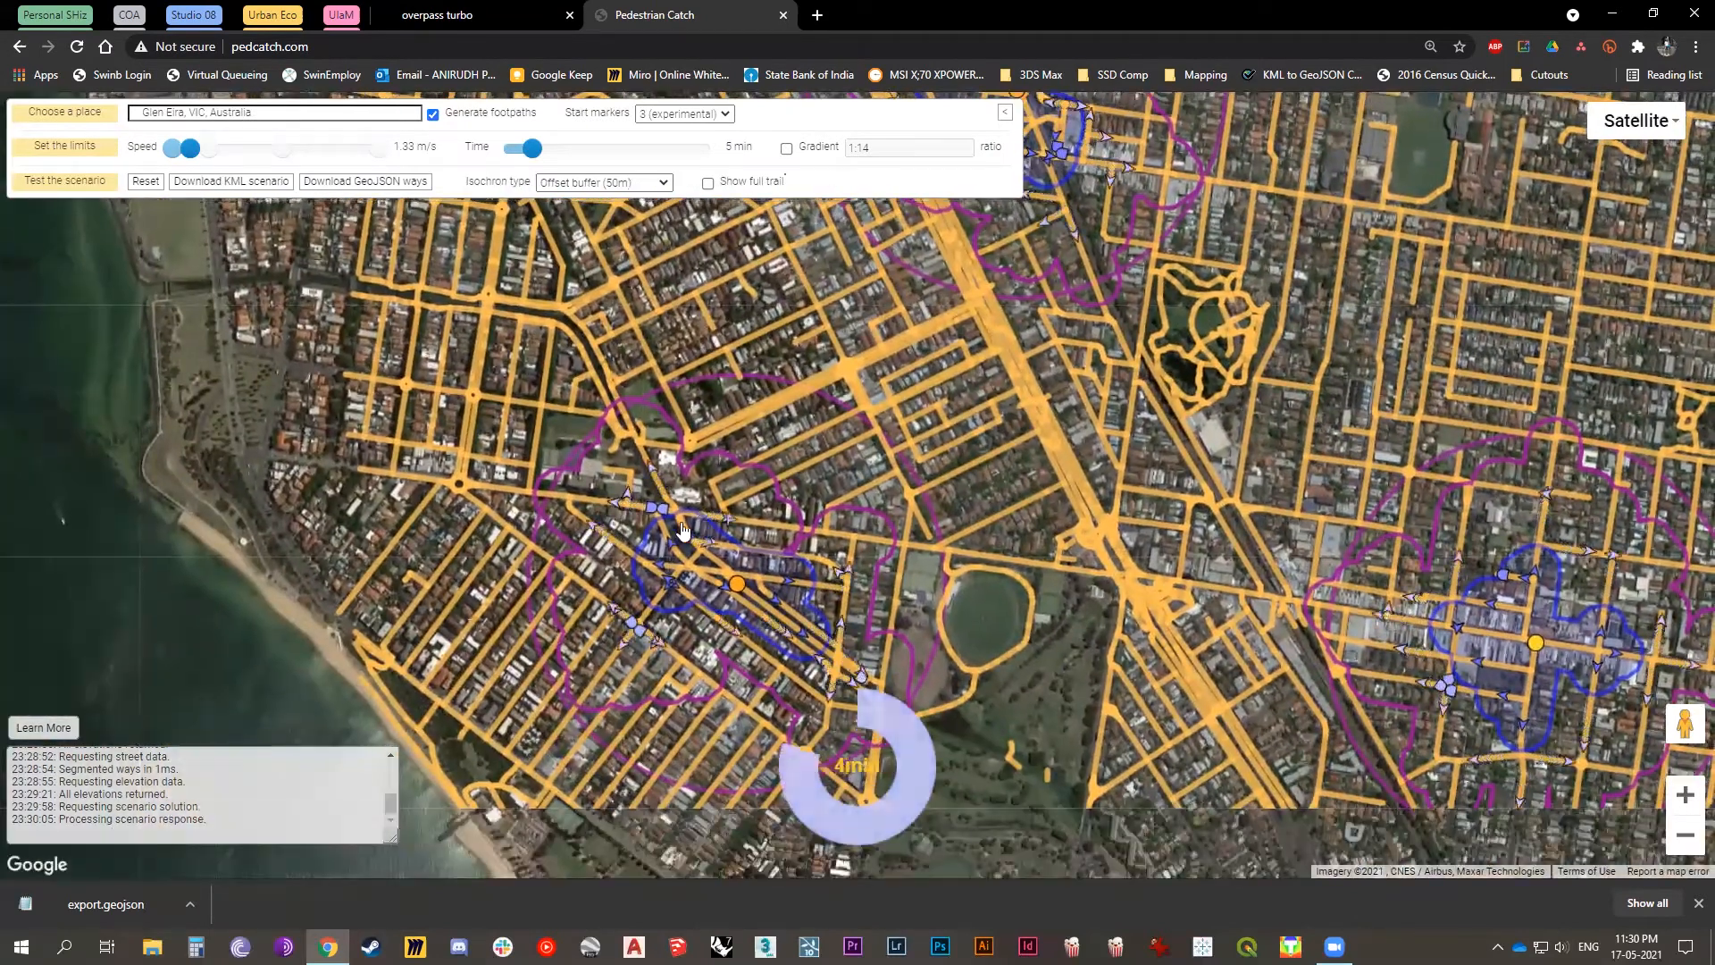
left_click(1686, 793)
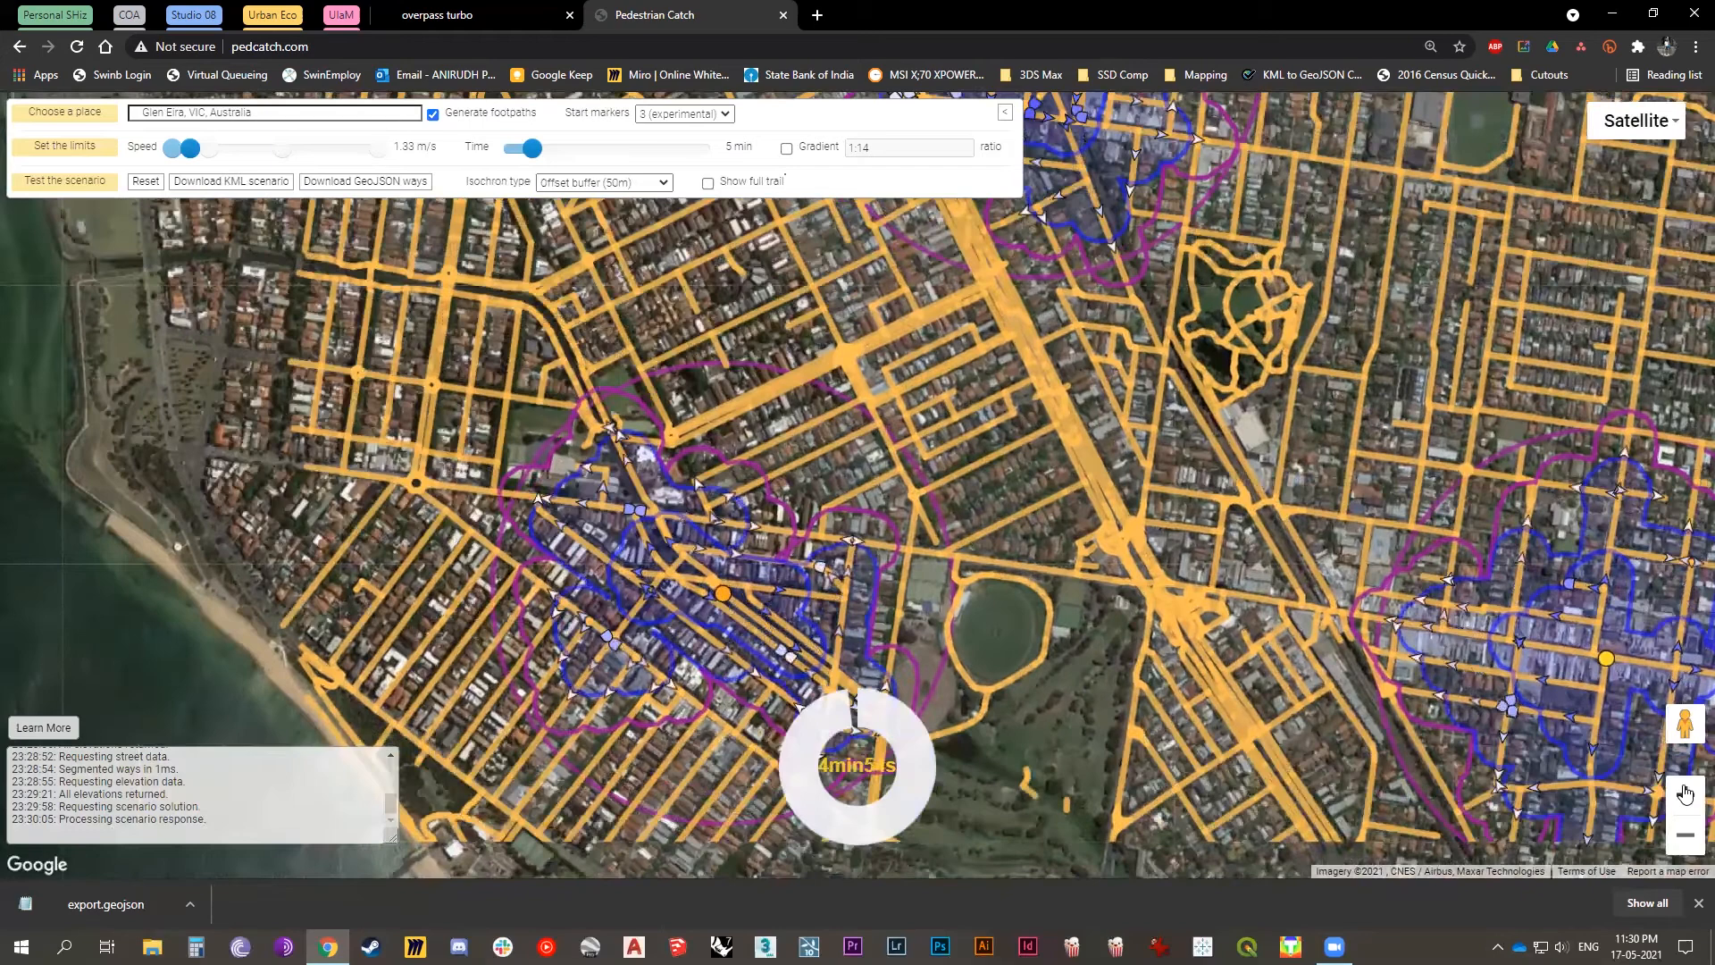
left_click_drag(901, 545, 1019, 547)
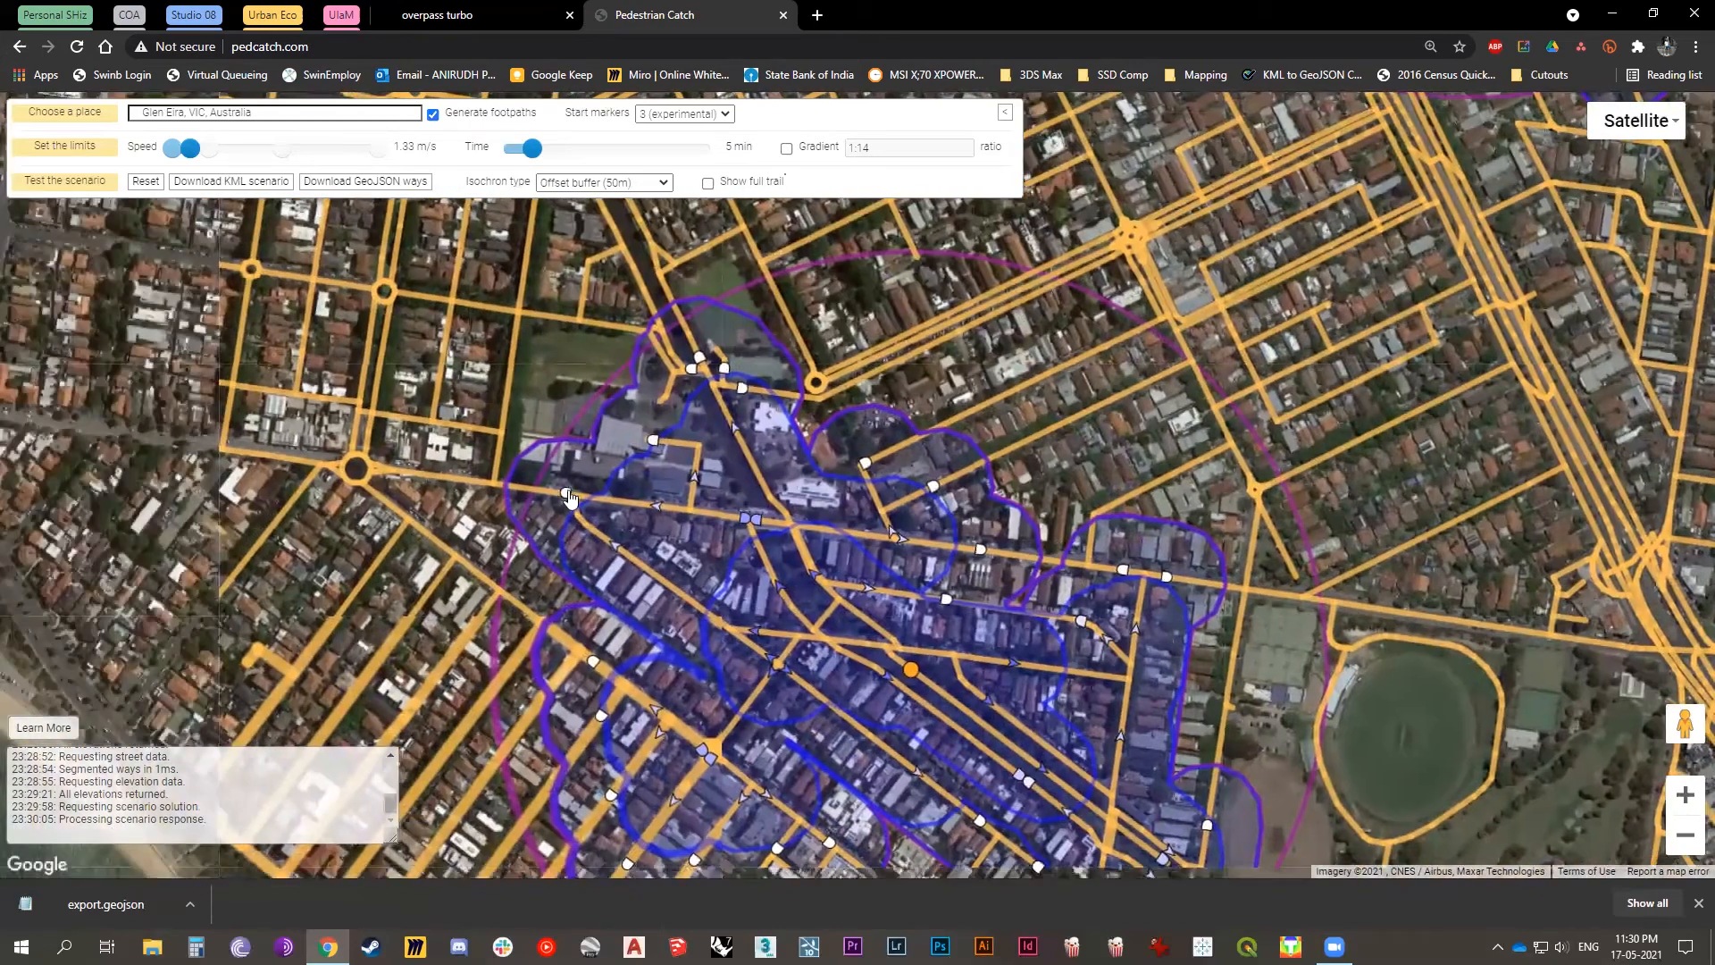
left_click(1668, 804)
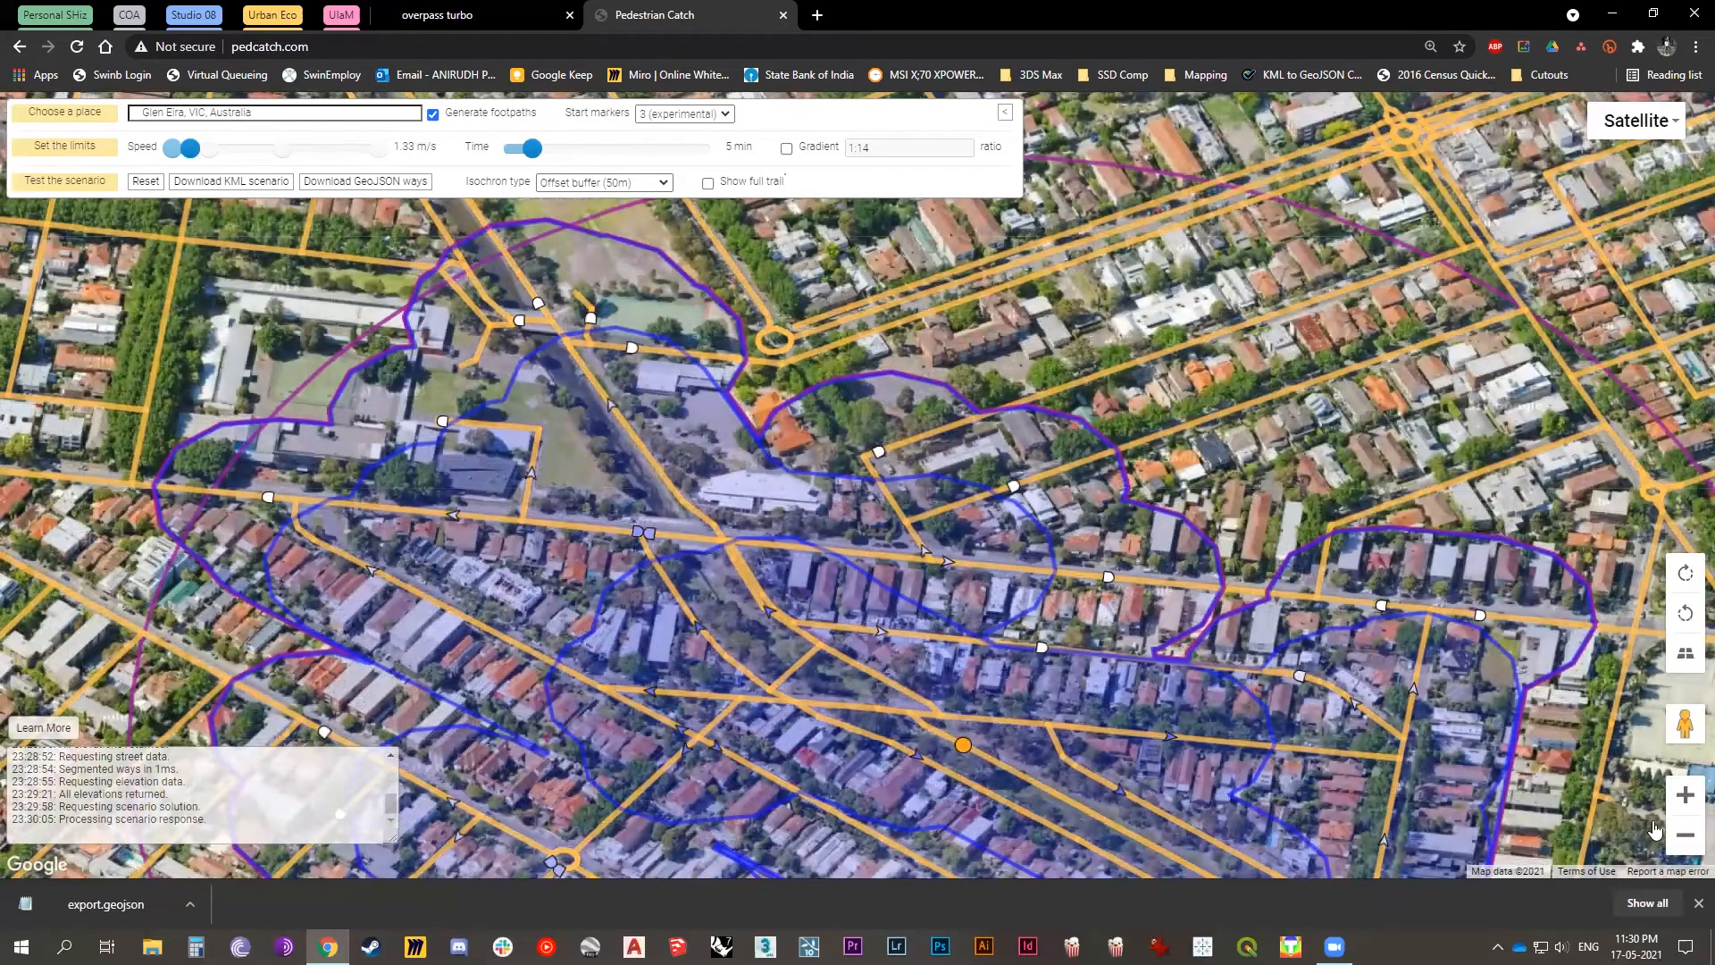
left_click(1685, 835)
left_click(1685, 836)
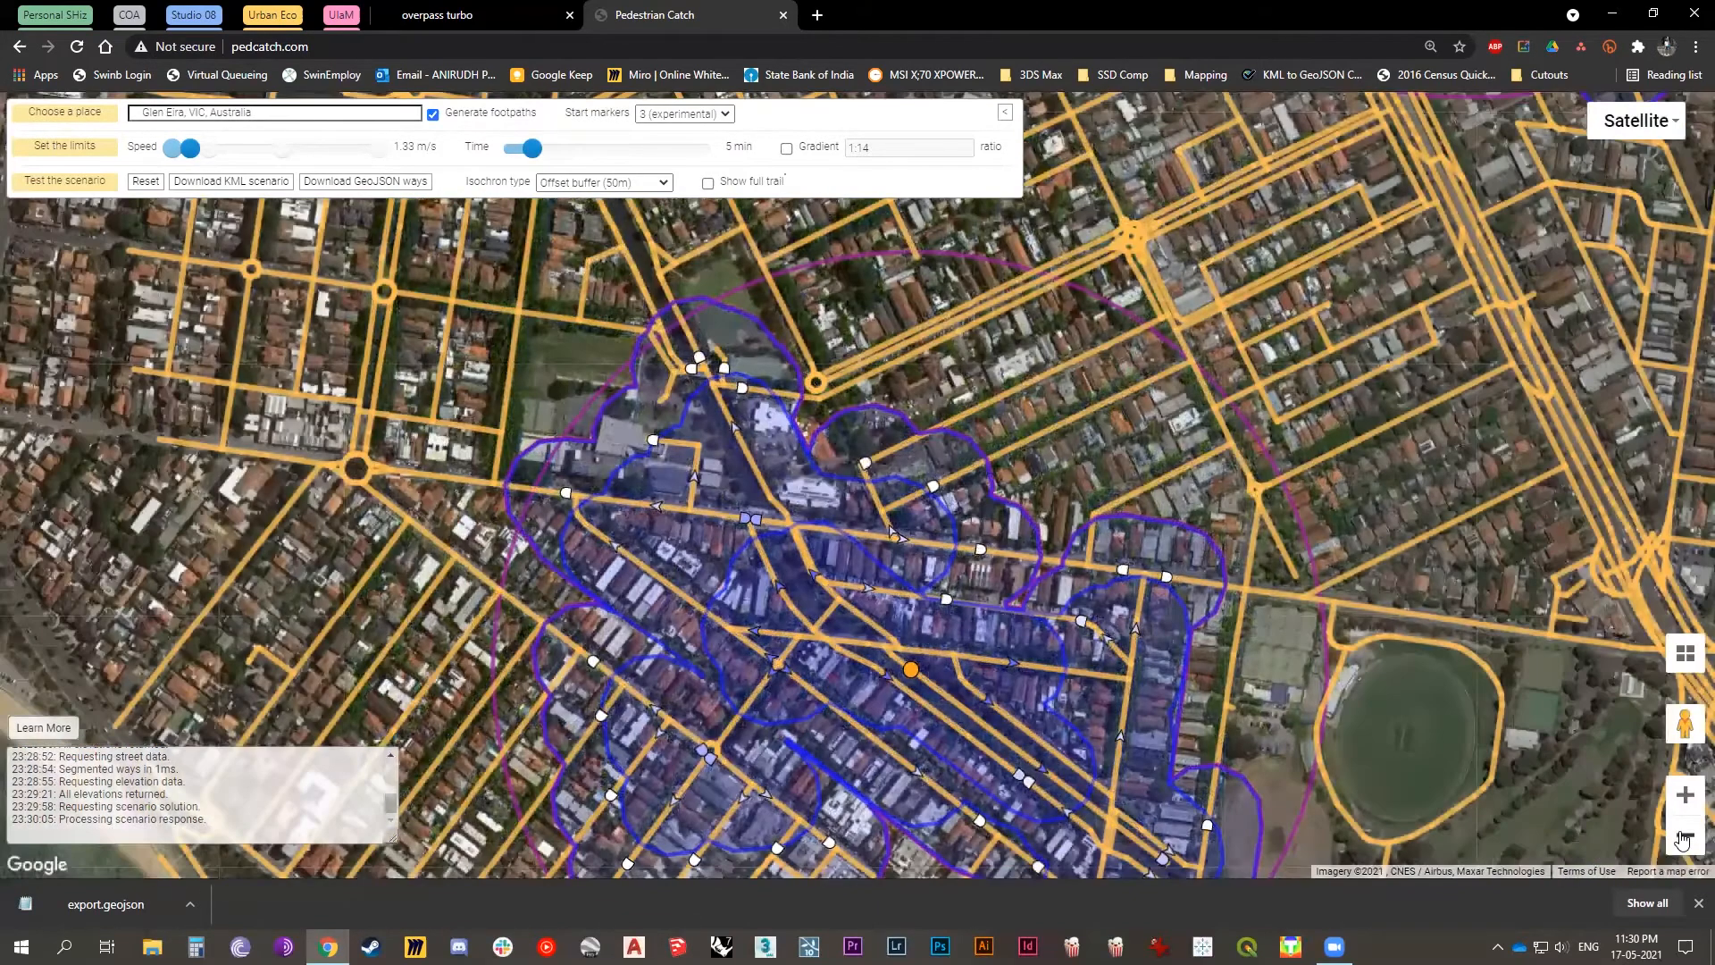
left_click(1685, 836)
left_click(1685, 835)
left_click_drag(1116, 420, 1004, 473)
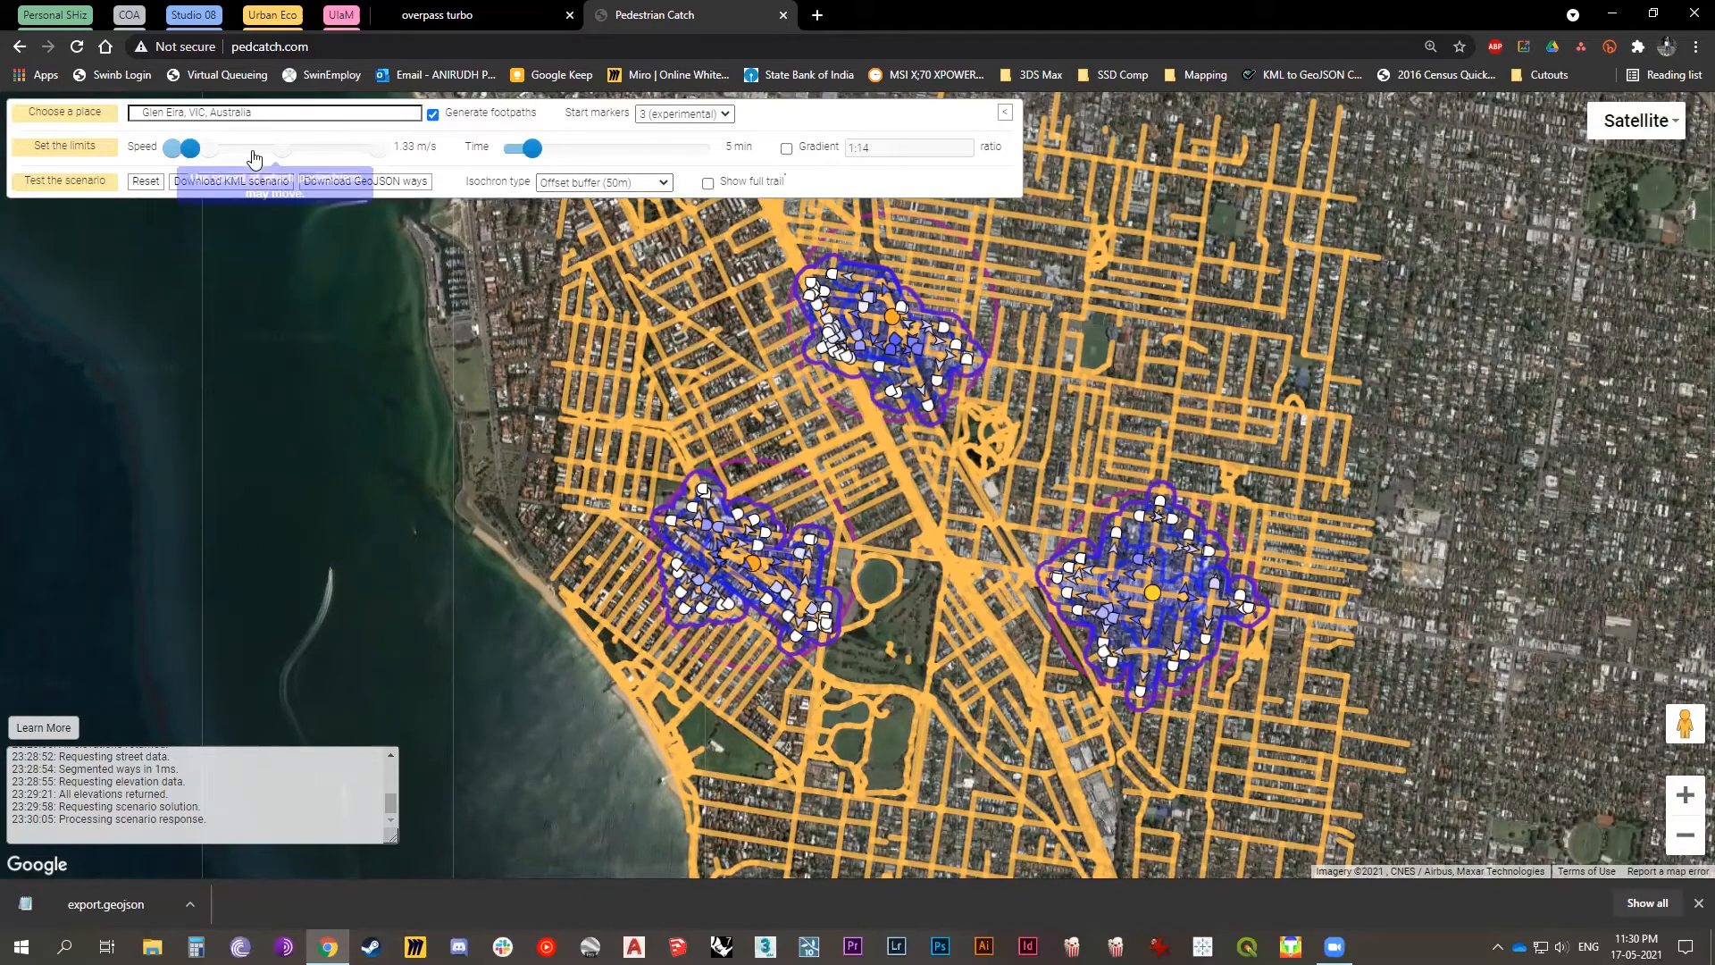
Download the completed catchment scenario as a KML file.
left_click(241, 181)
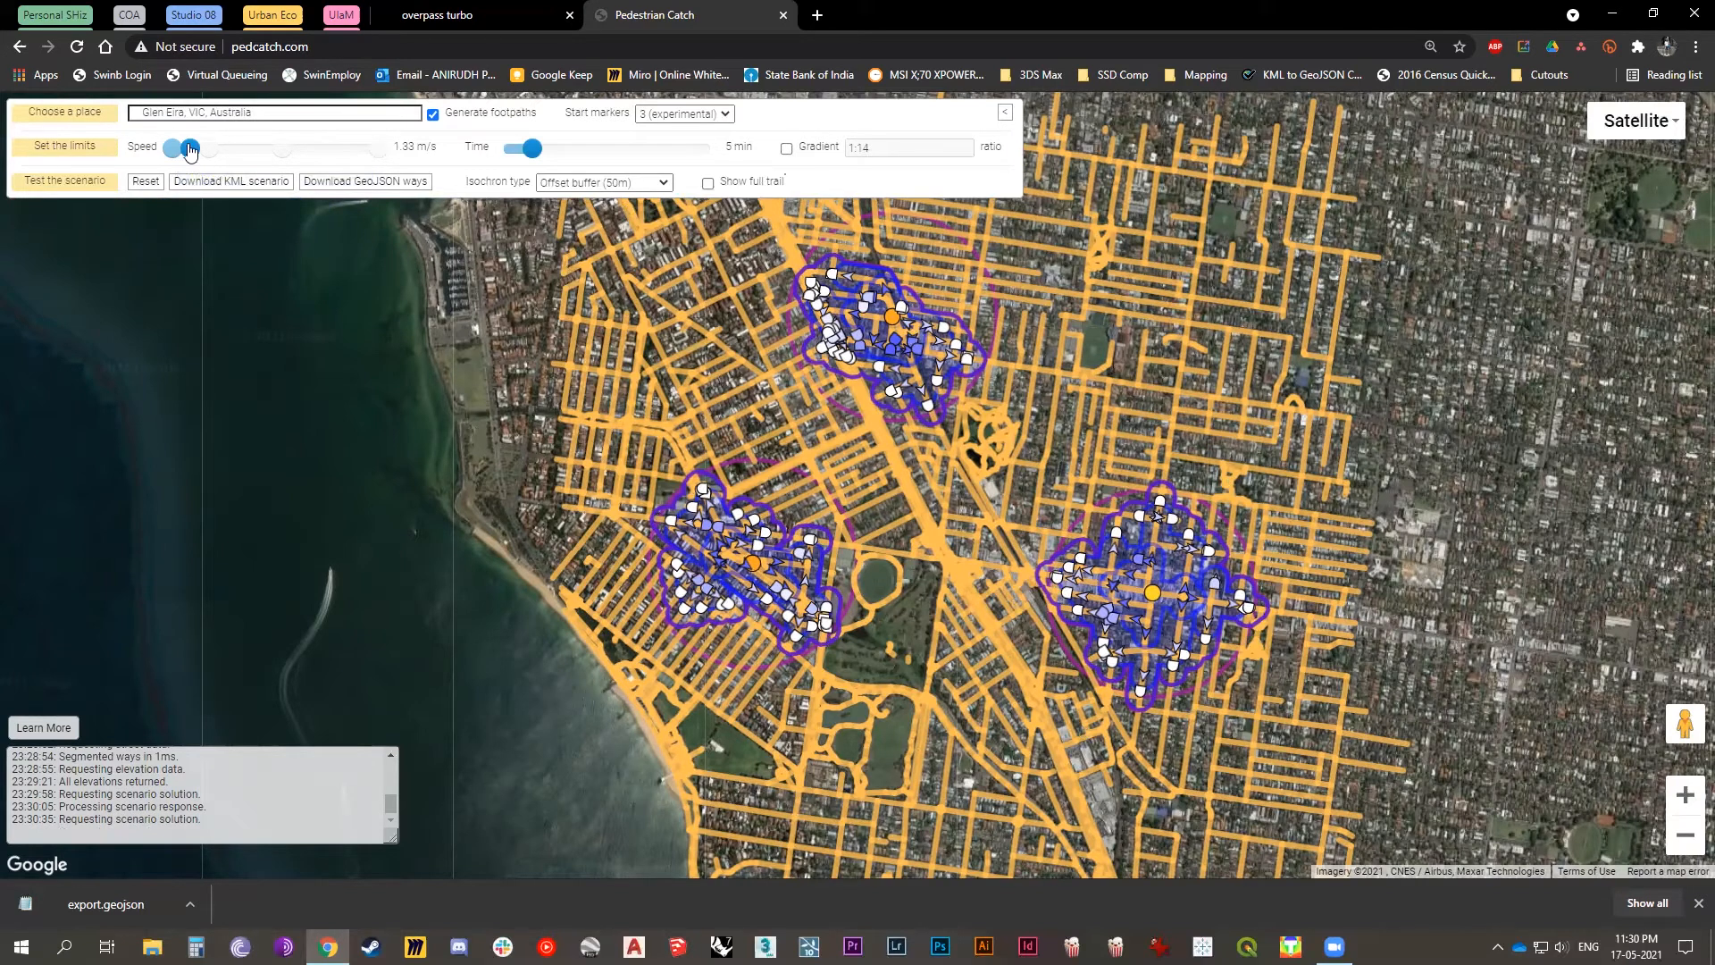
left_click(255, 182)
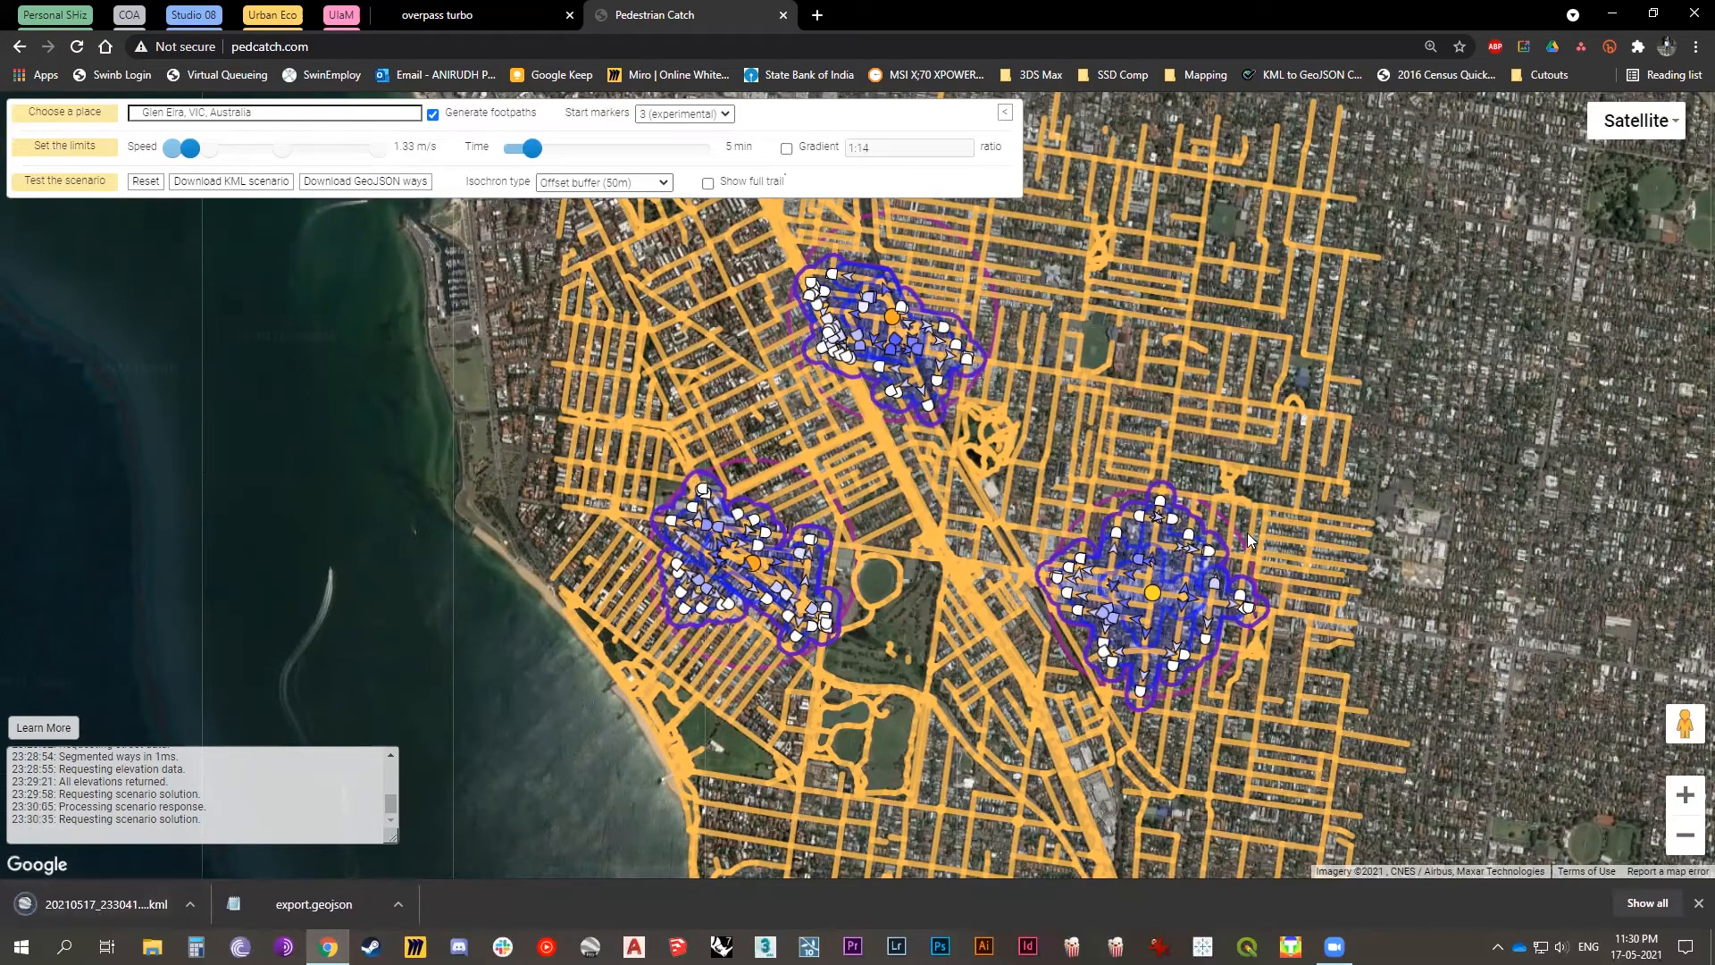
left_click_drag(959, 540, 982, 621)
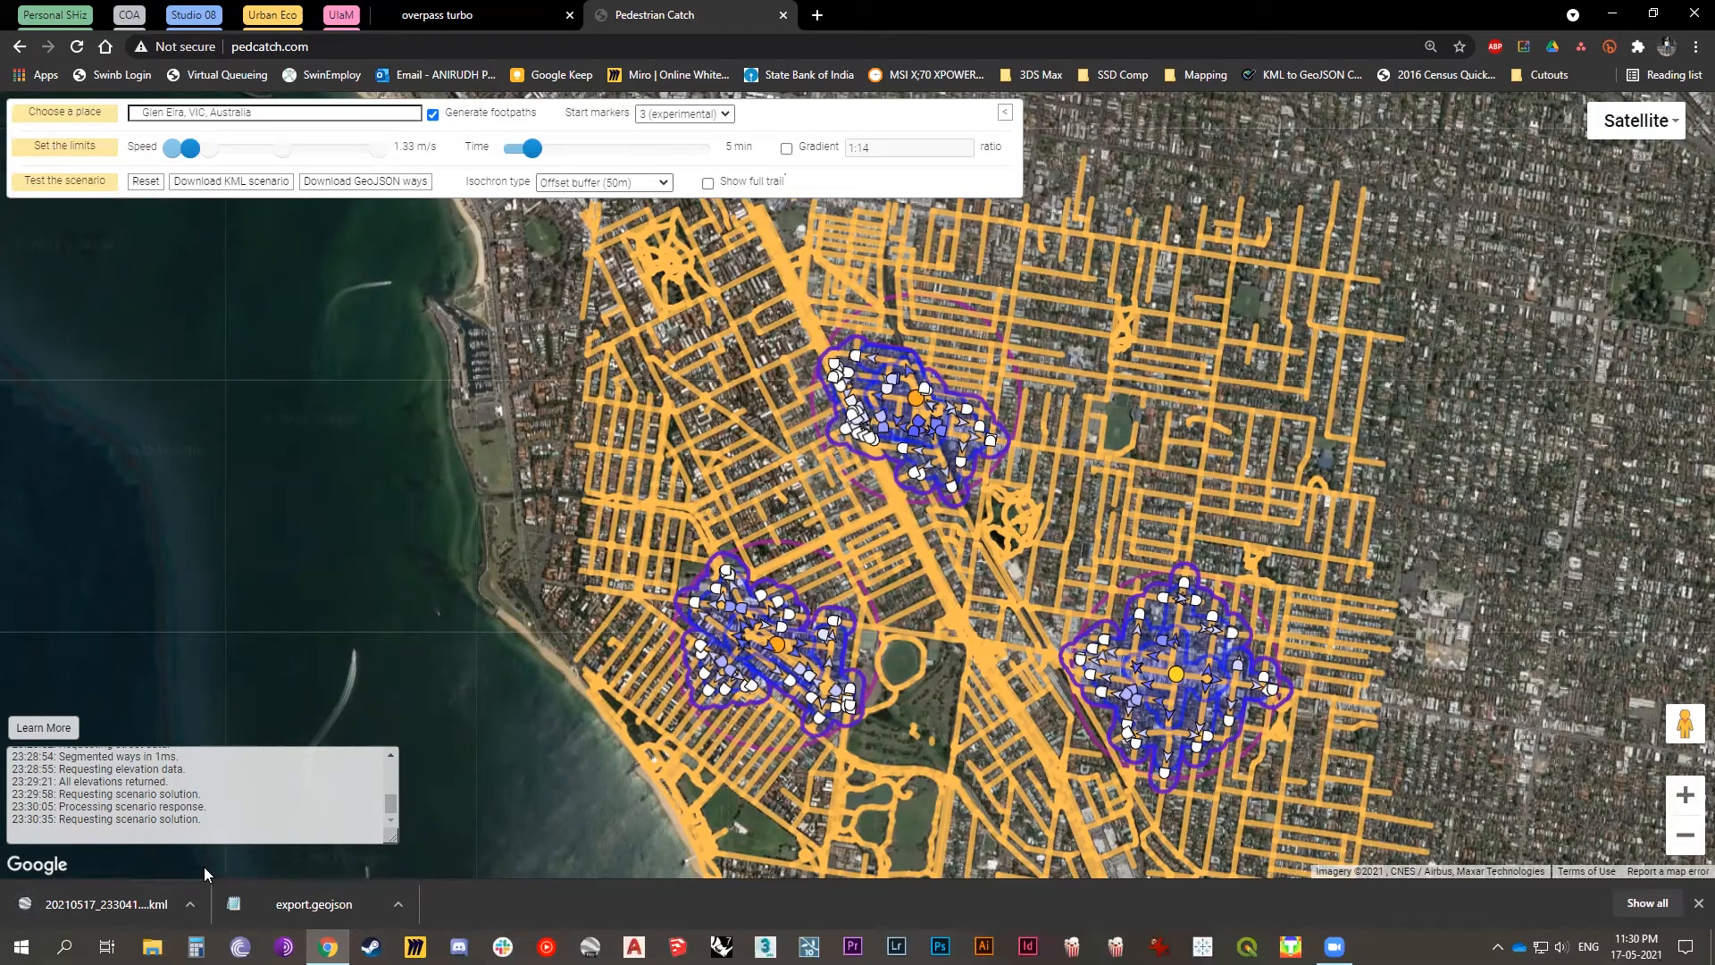
left_click_drag(955, 641, 756, 546)
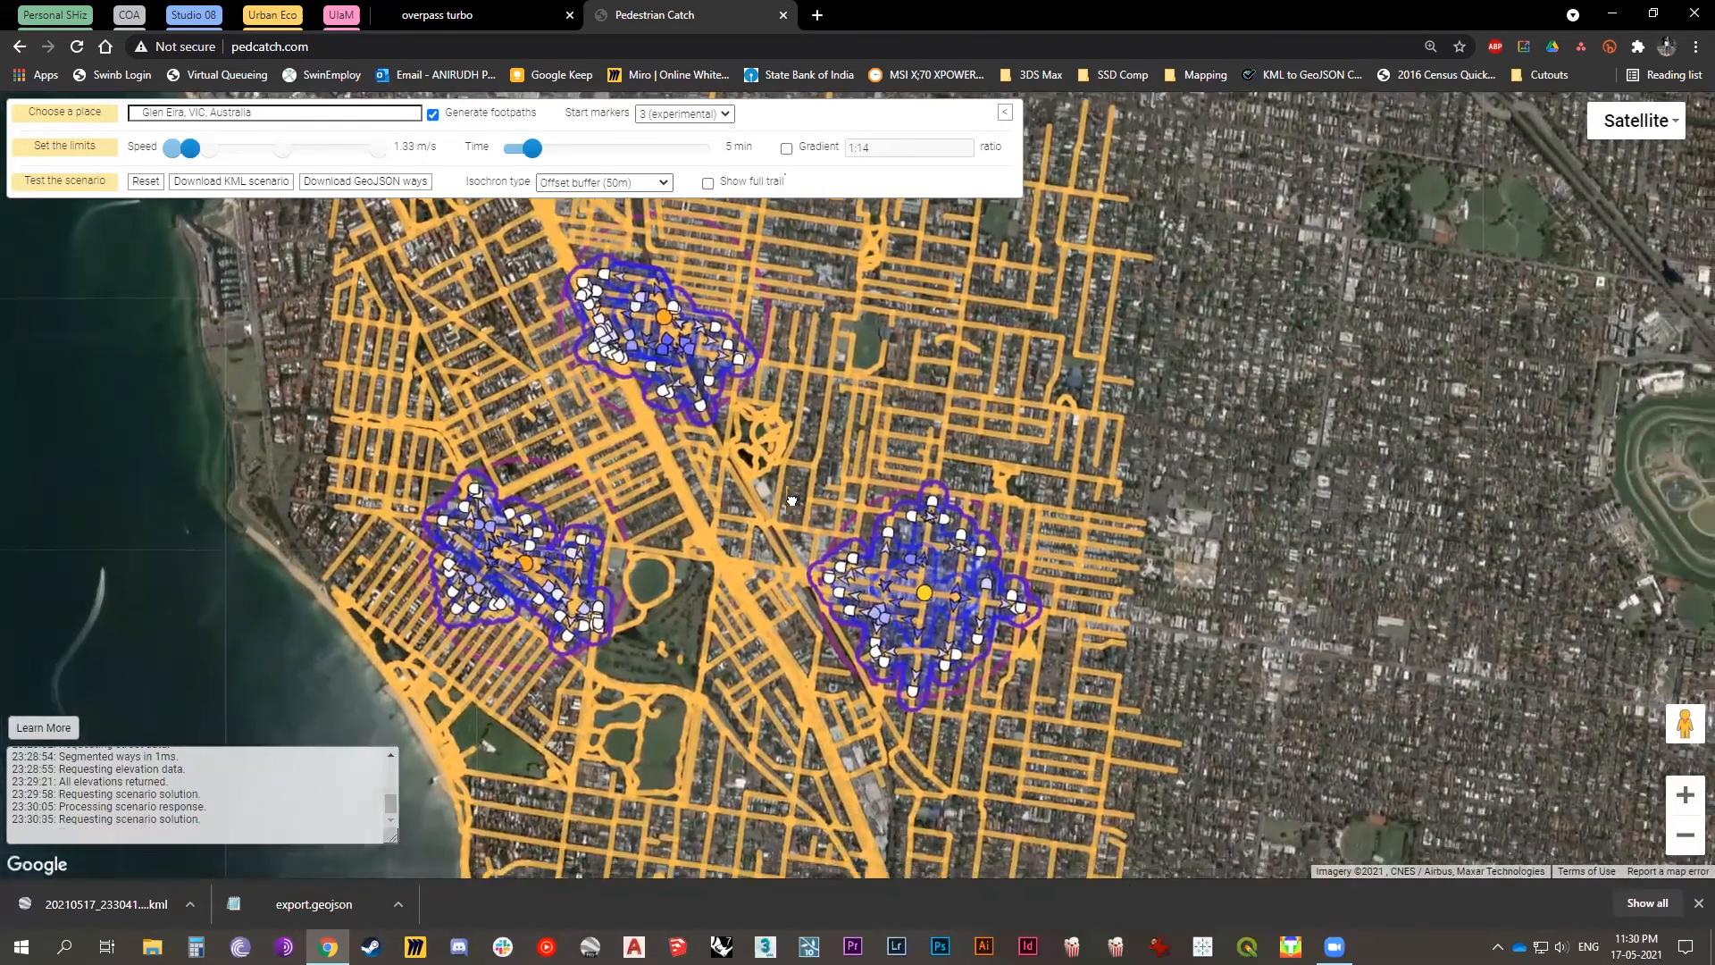